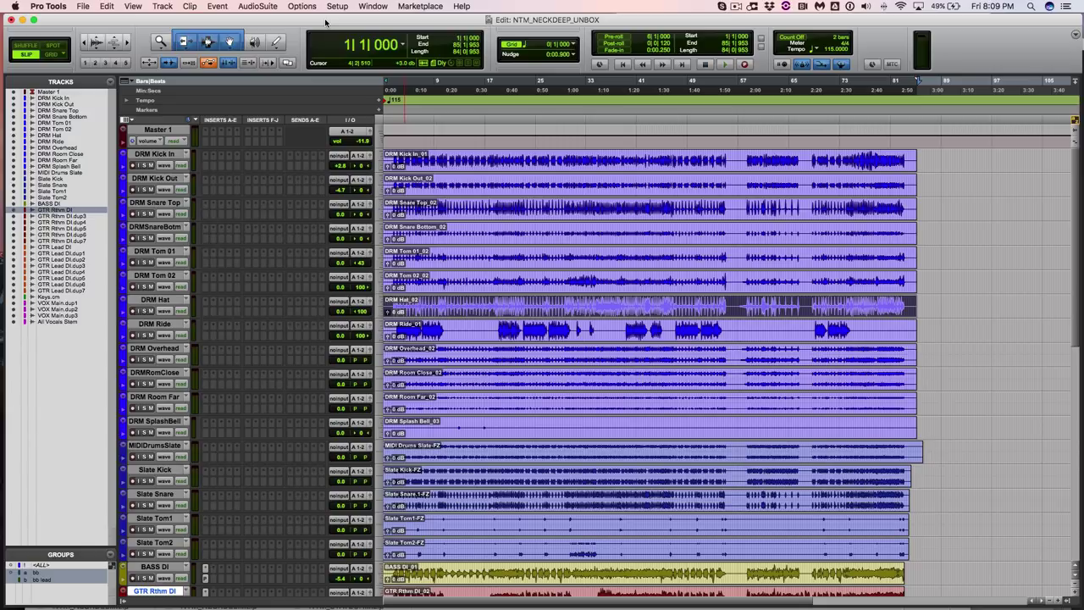
click(402, 159)
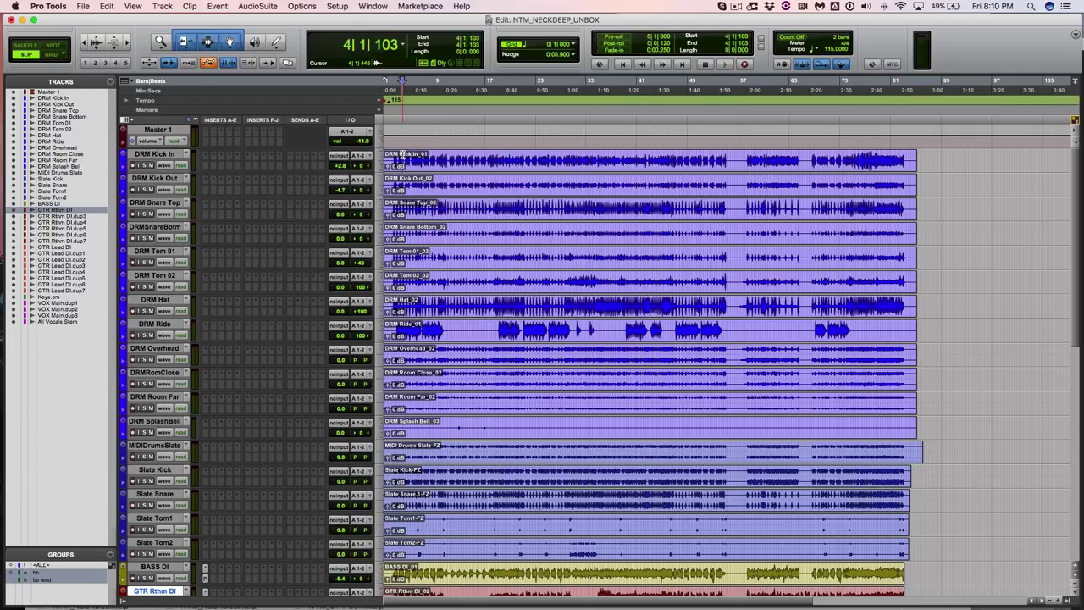
scroll(401, 159, down, 9)
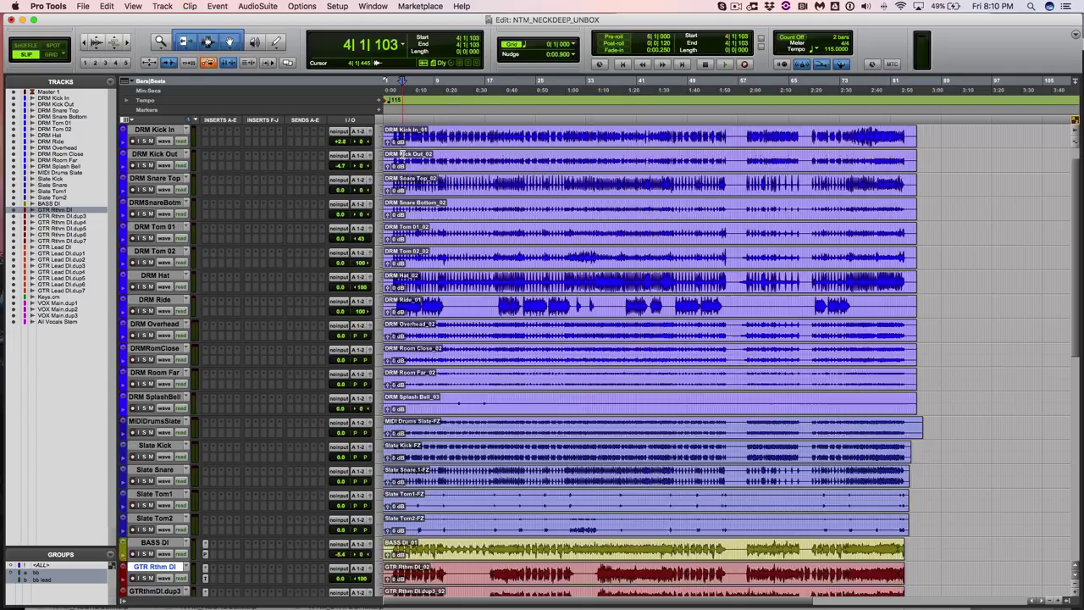
scroll(403, 157, down, 5)
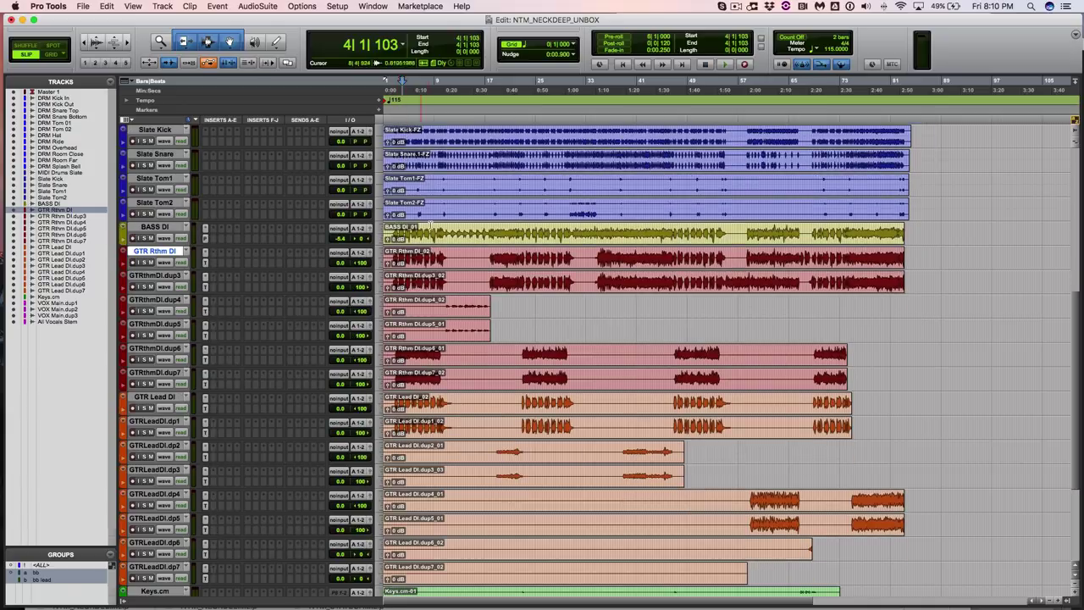
scroll(459, 222, down, 3)
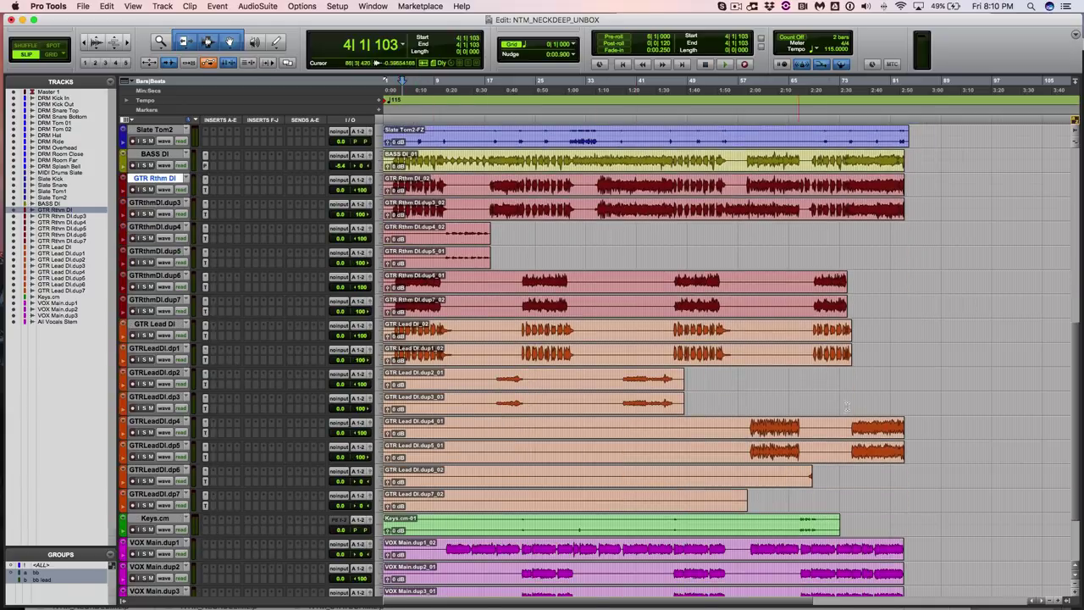
scroll(570, 352, down, 4)
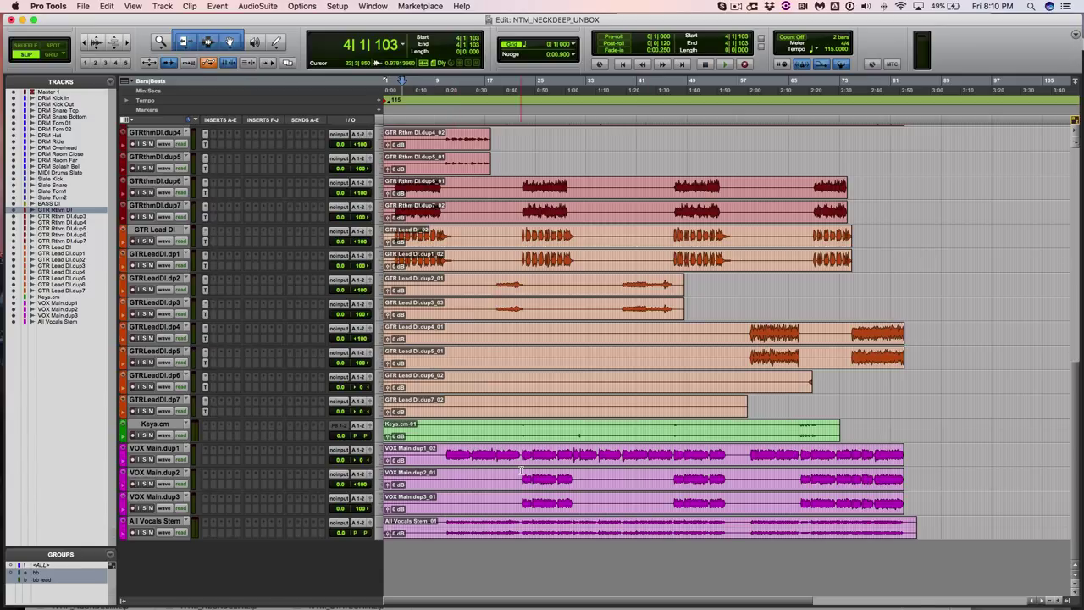
scroll(522, 471, up, 10)
scroll(521, 470, up, 10)
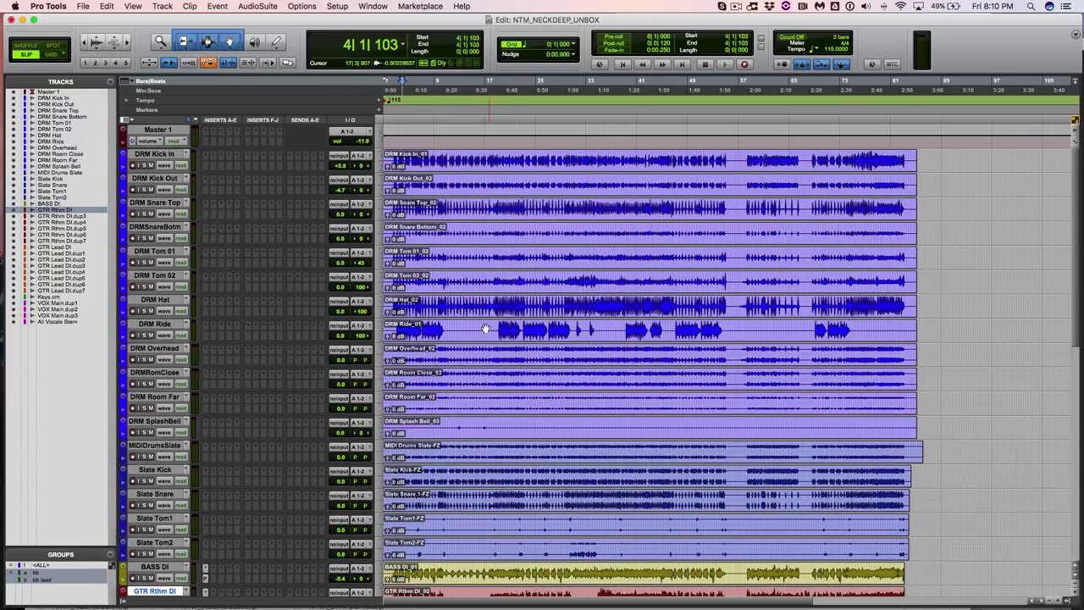
scroll(416, 174, down, 10)
scroll(416, 175, down, 1)
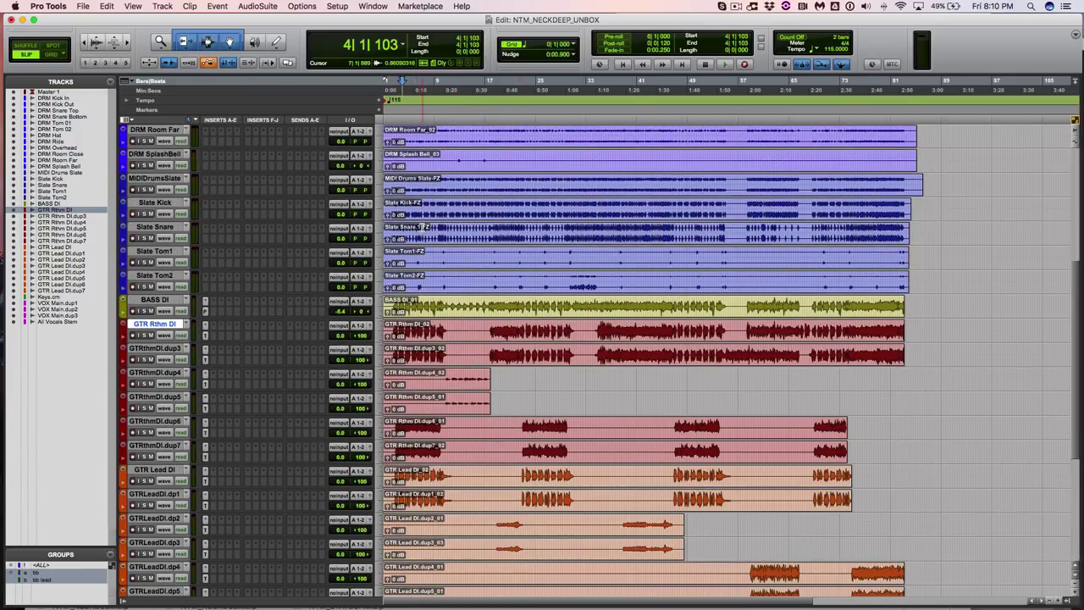
Step: Play the guitars from bar 22, then stop playback
click(205, 361)
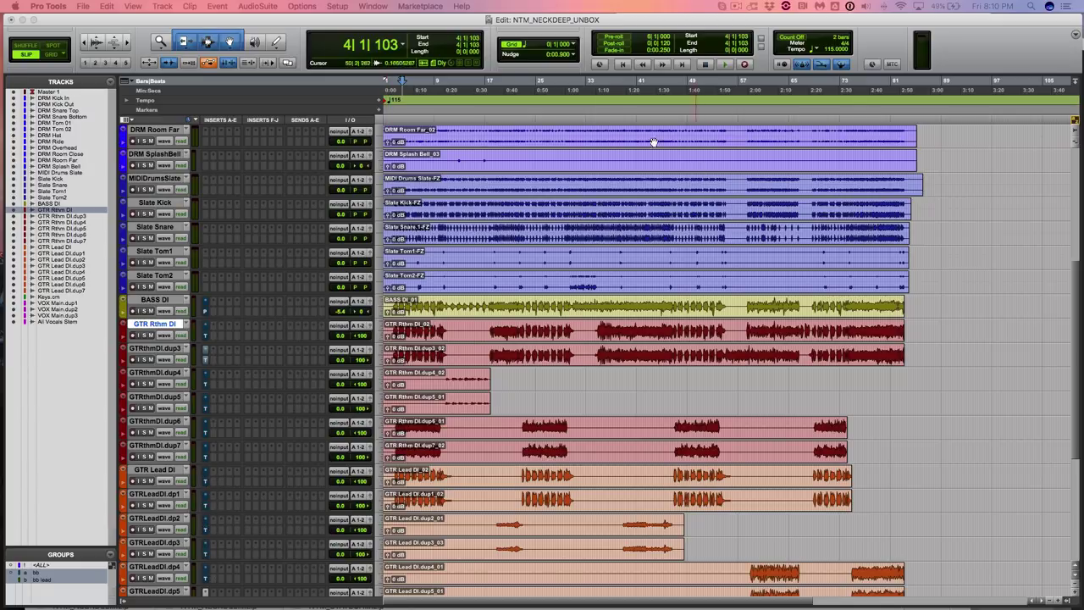
click(523, 110)
key(space)
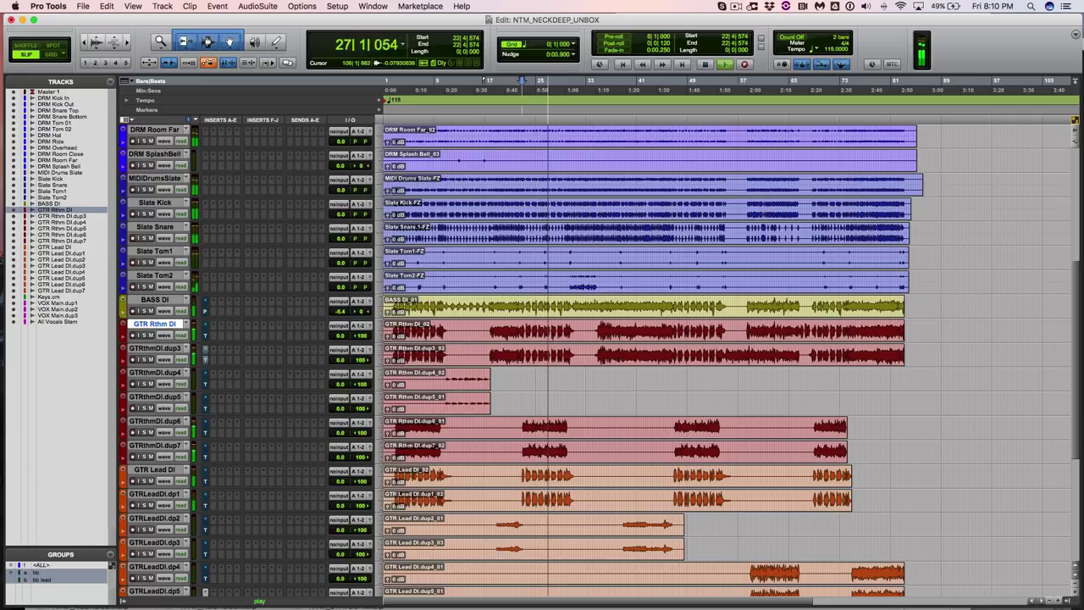
key(space)
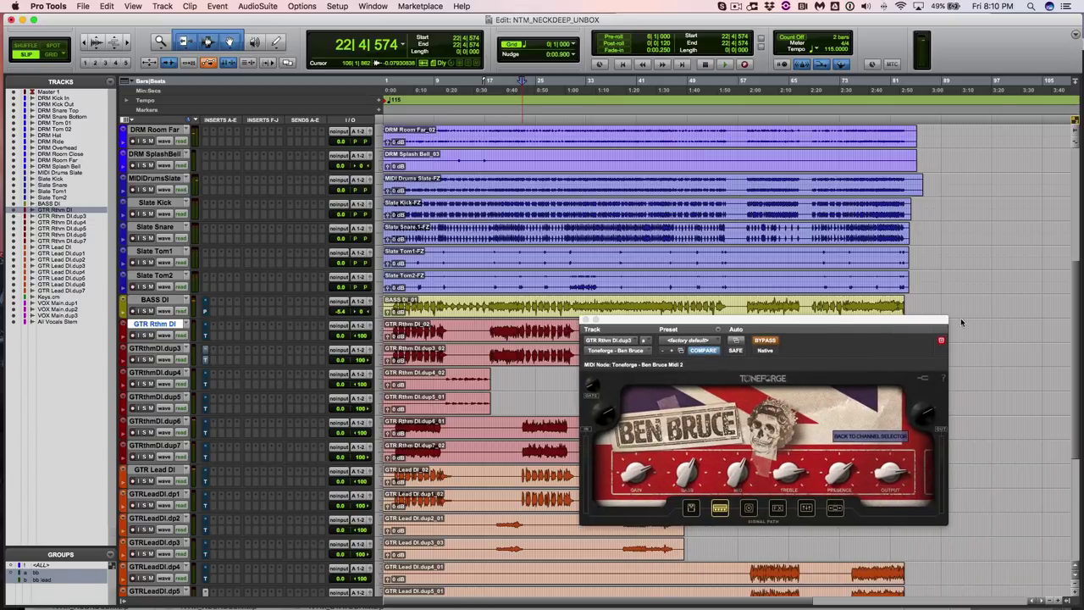
Step: Check the Toneforge amp on GTR Rthm DI and the SansAmp PSA-1 on BASS DI
click(584, 320)
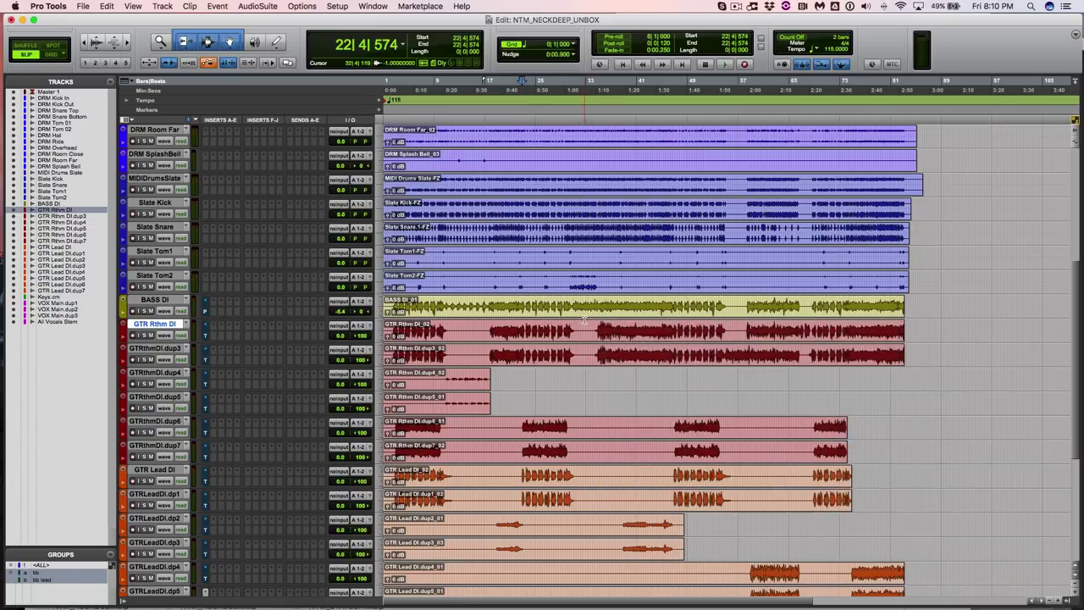
click(204, 336)
click(204, 313)
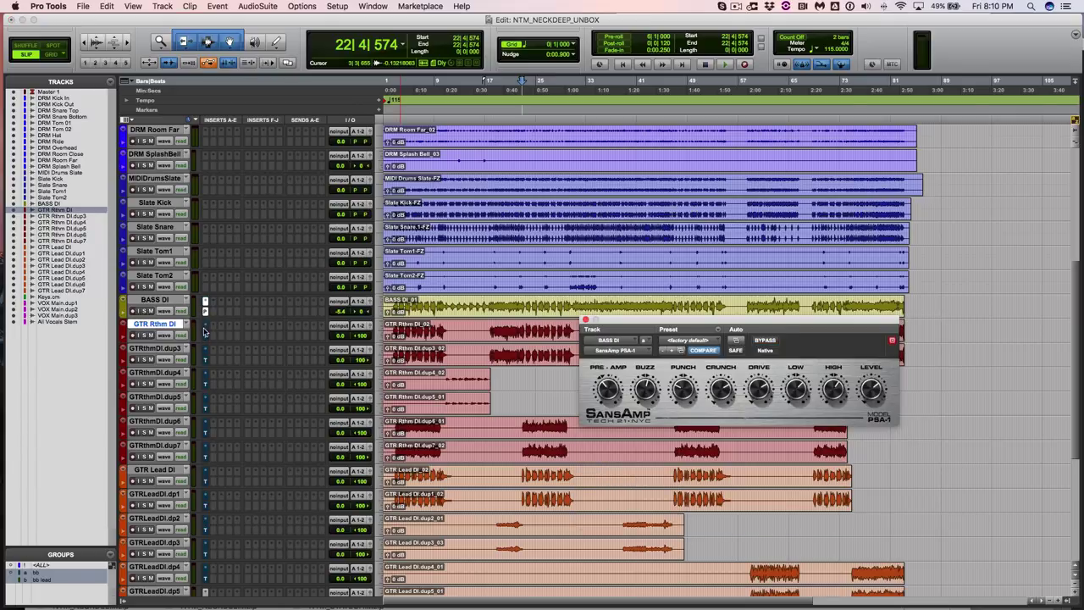
Step: Select the GTR Lead tracks from GTR Lead DI through GTRLeadDI.dp7
click(162, 472)
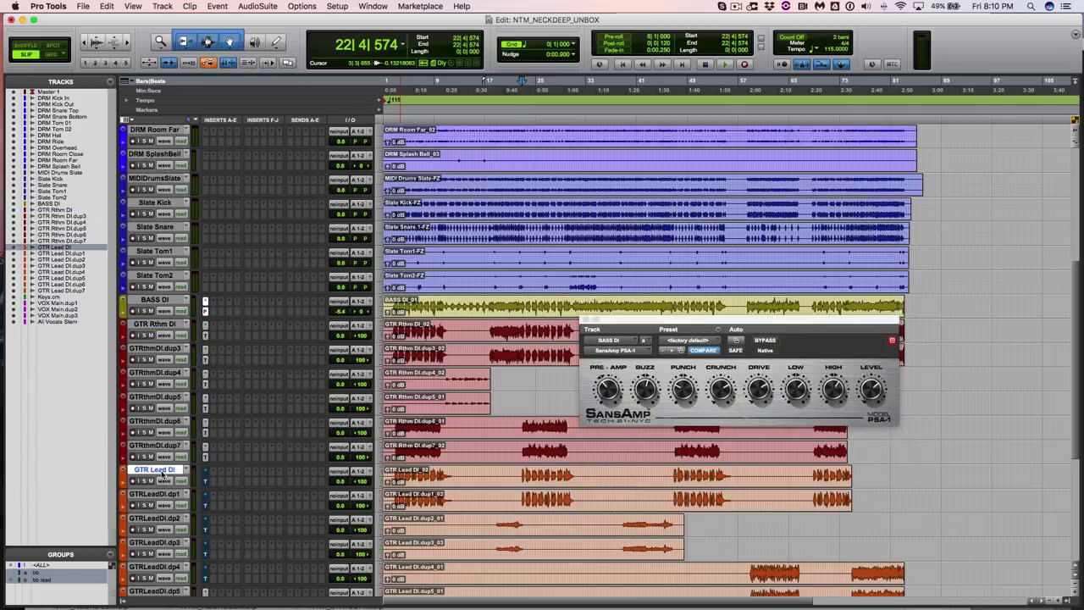
scroll(170, 573, down, 3)
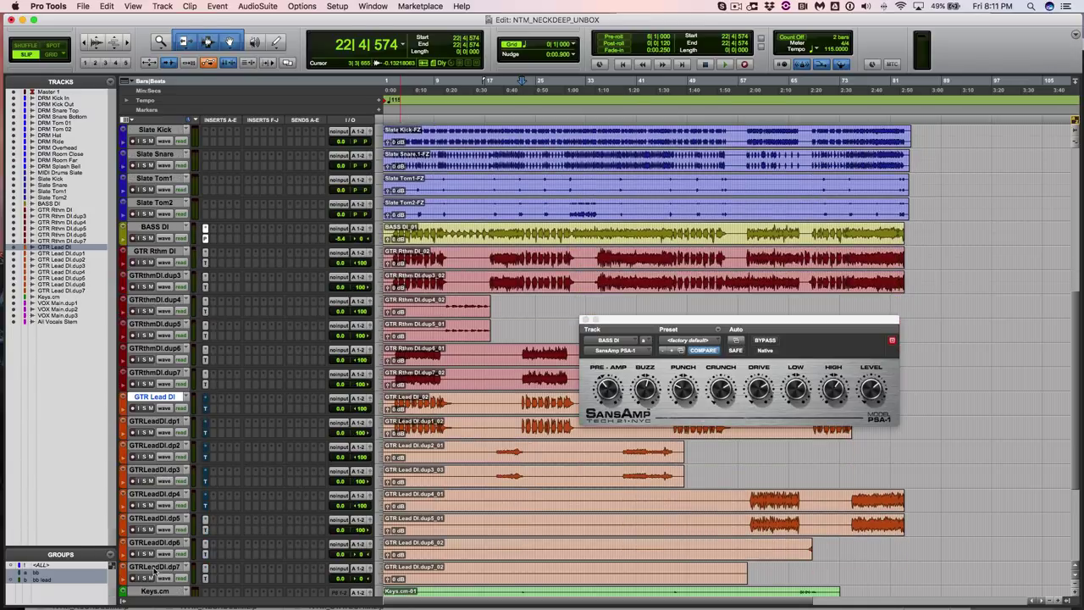
shift+click(155, 568)
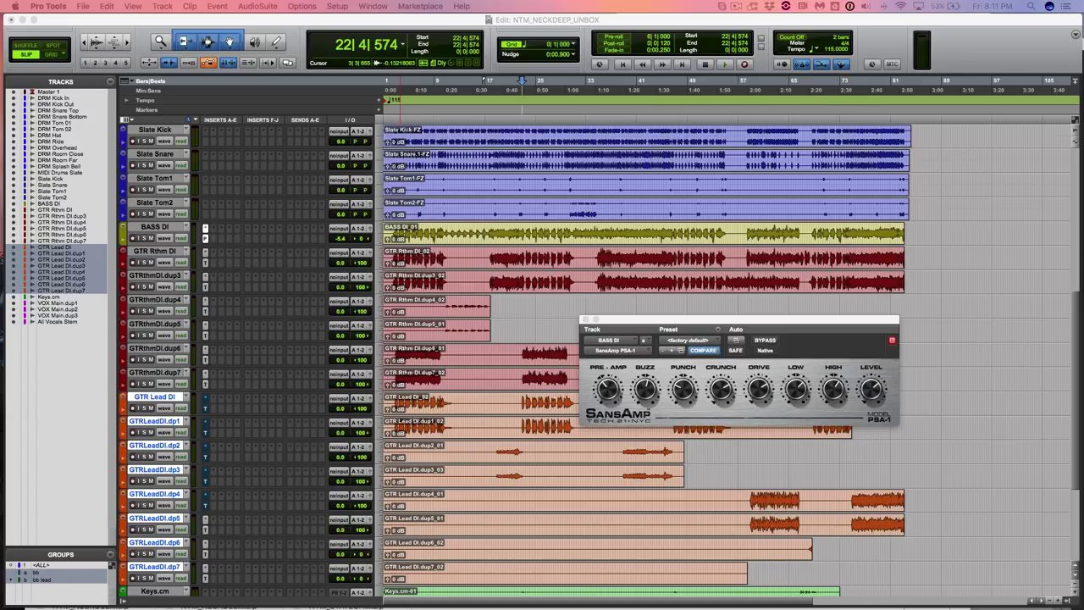
Step: Create group 'lead g' without Follow Globals, linking insert controls and bypass; close the plugin window
key(super+g)
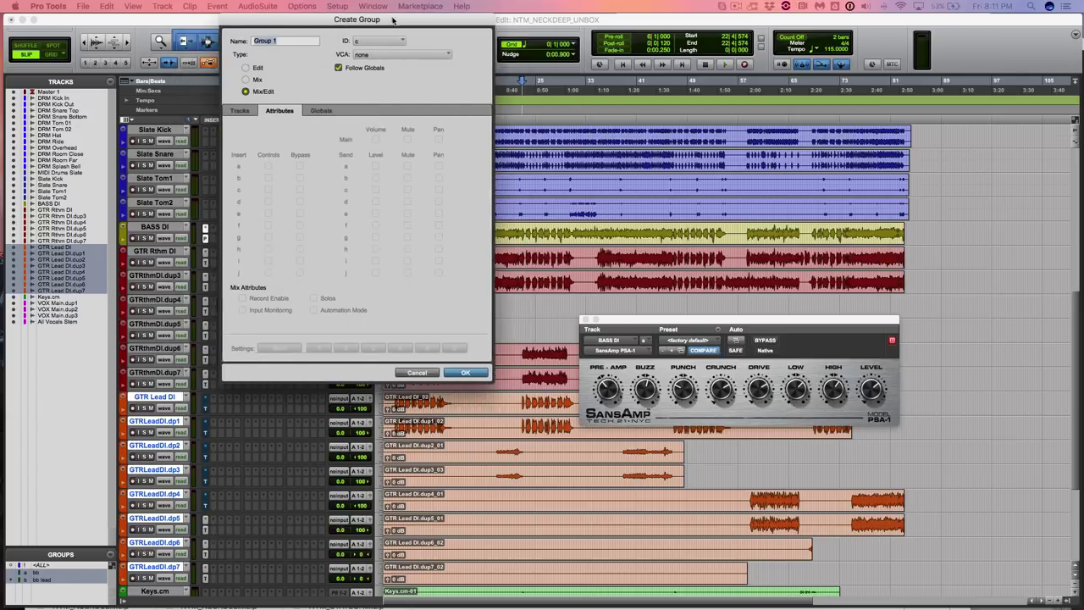
text(lead g)
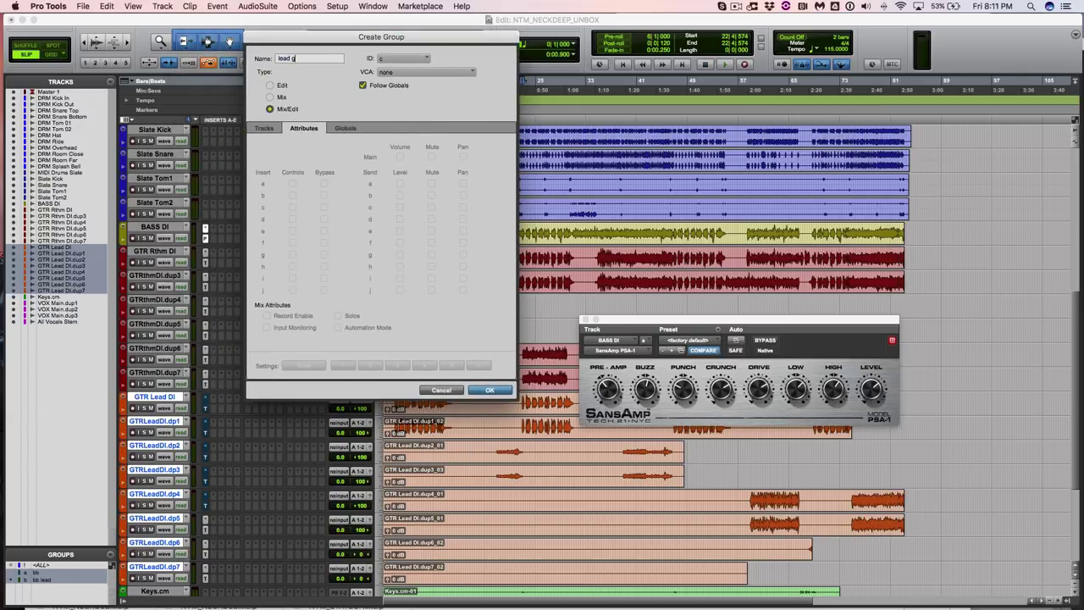
click(361, 85)
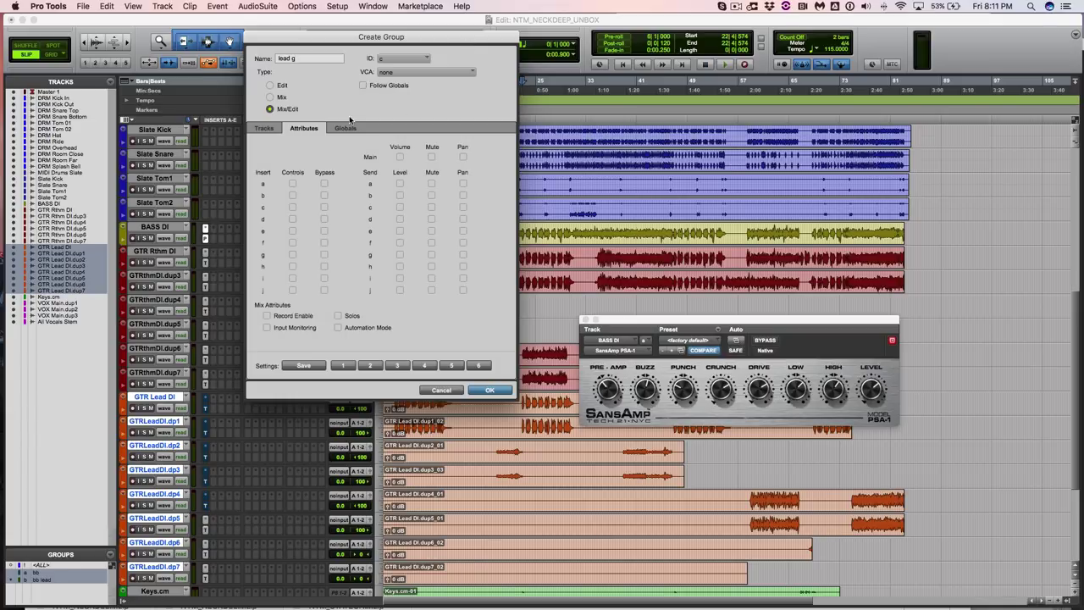
alt+click(292, 184)
alt+click(324, 184)
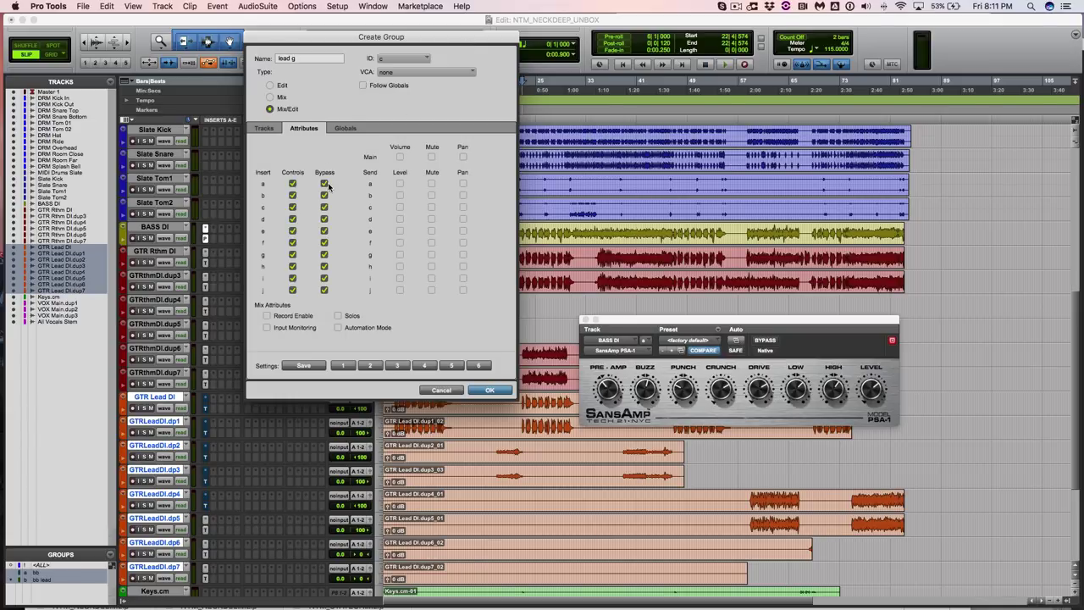
click(483, 390)
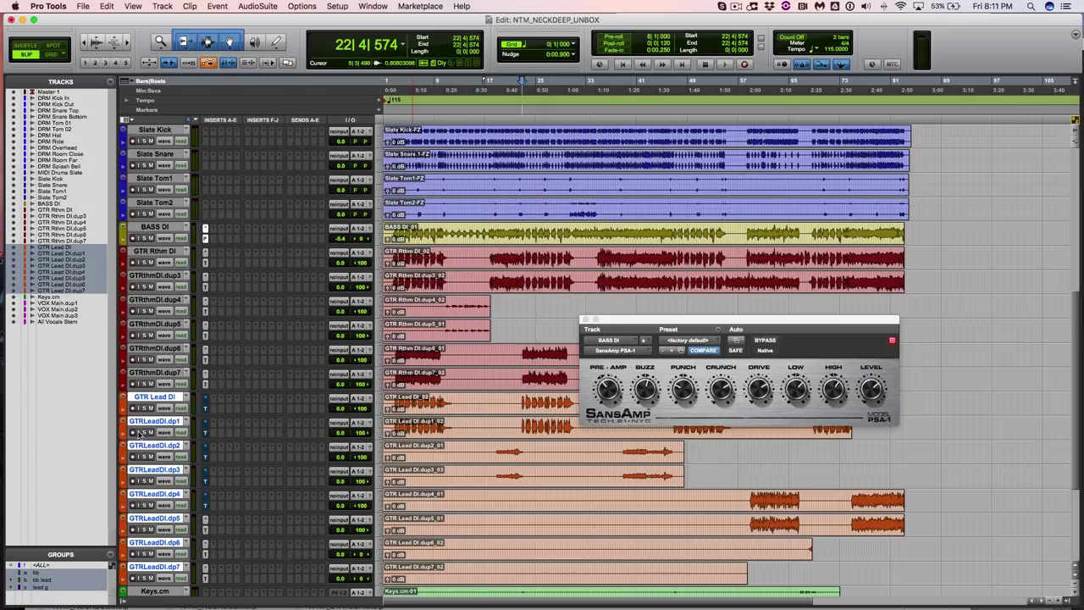
click(205, 410)
click(205, 410)
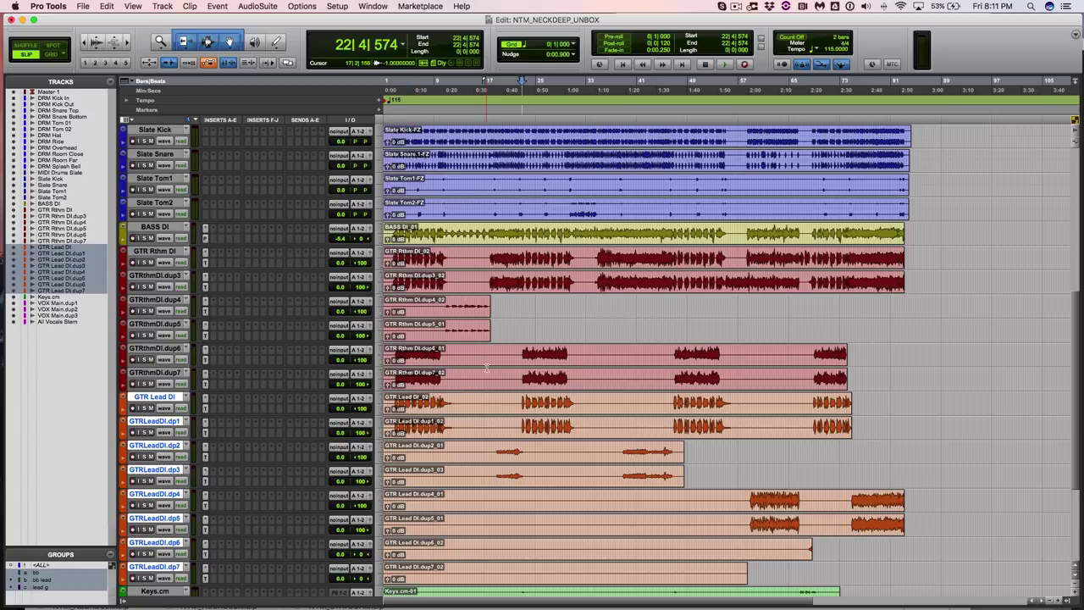
Step: Select DRM Kick In through Slate Tom2 and solo them
scroll(486, 366, up, 10)
click(166, 159)
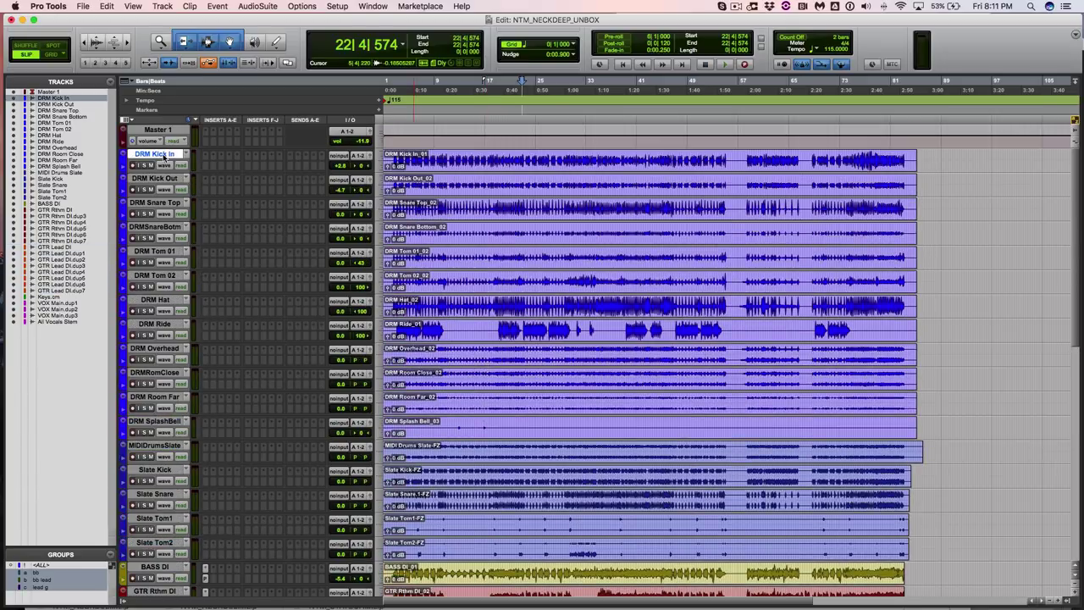
shift+click(154, 544)
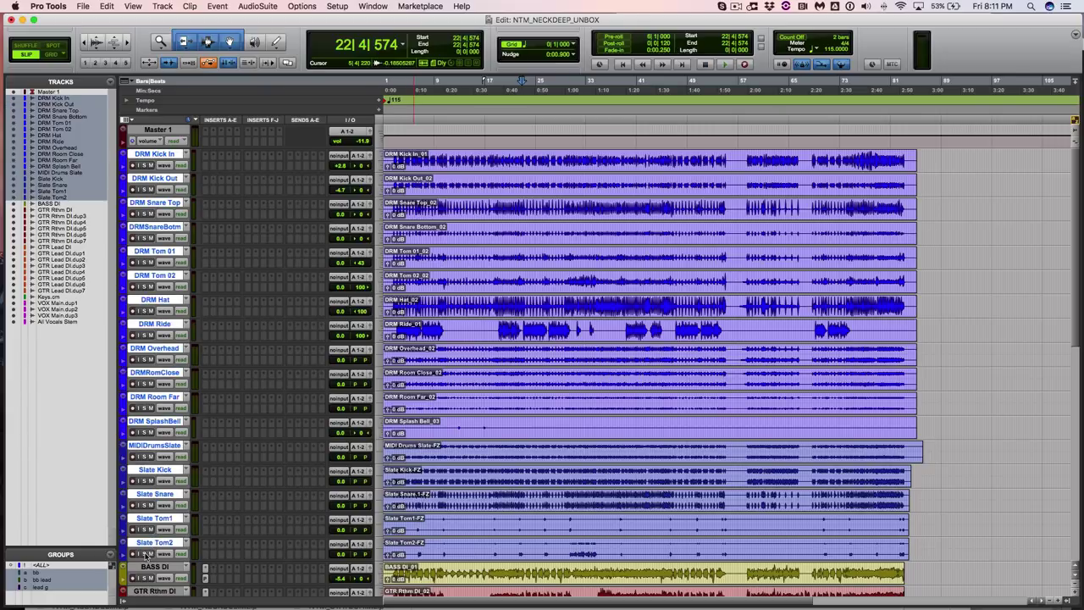
alt+shift+click(149, 554)
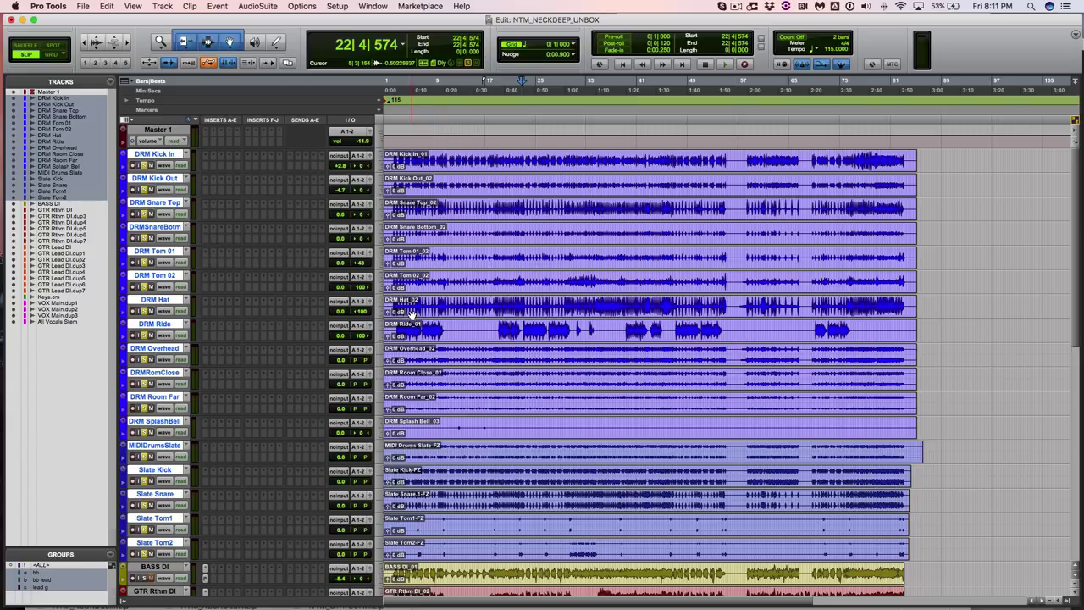
Step: Play the soloed drums from the bar 2–3 area, then stop and clear the solos
click(399, 158)
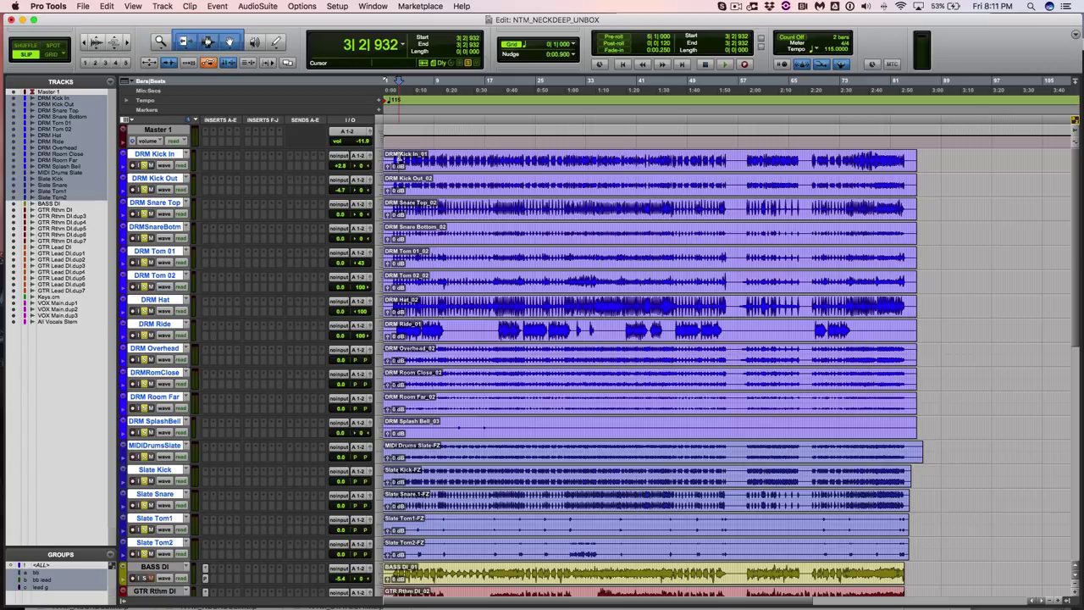
key(space)
key(super+bracketright)
key(super+bracketright)
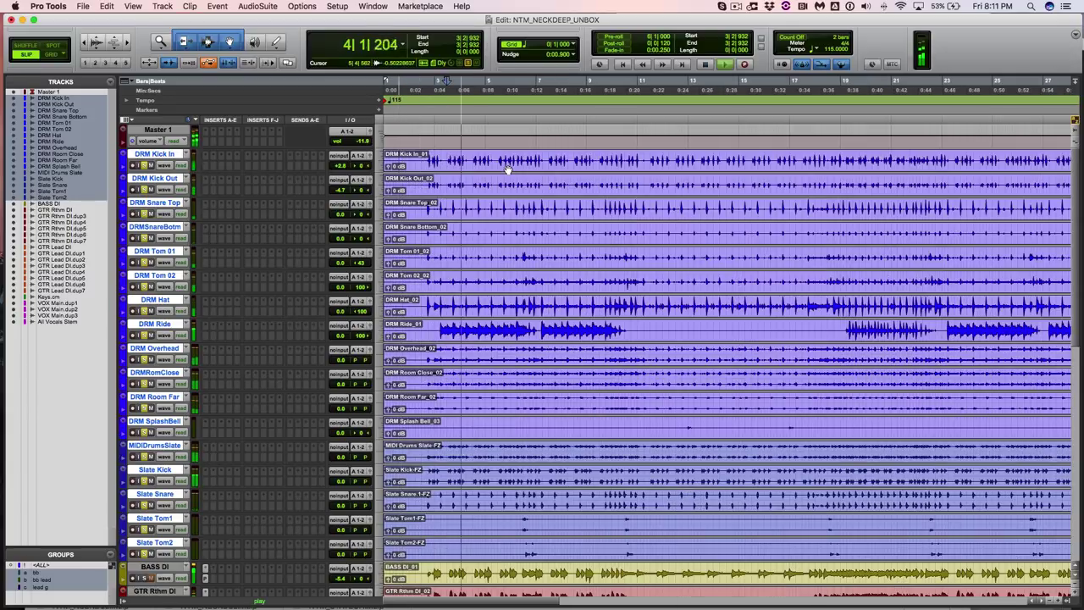
click(418, 159)
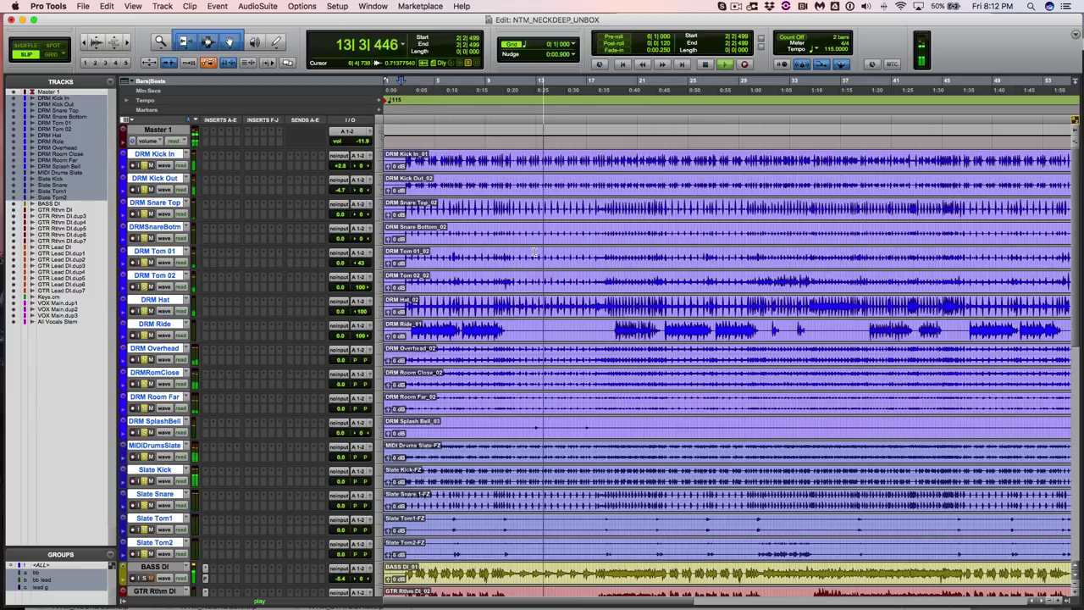
key(r)
key(space)
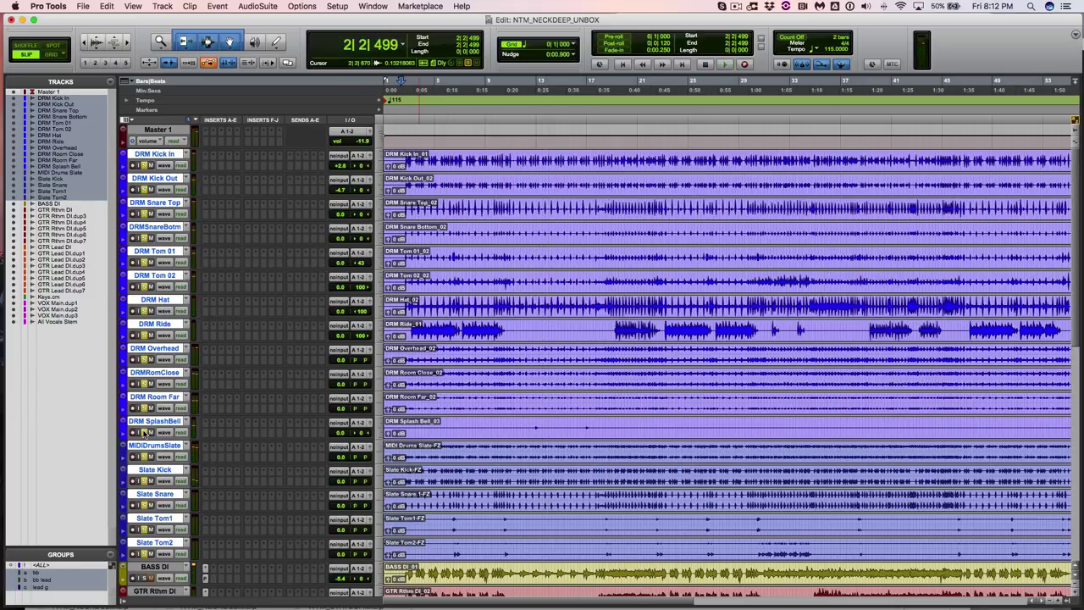
alt+click(145, 432)
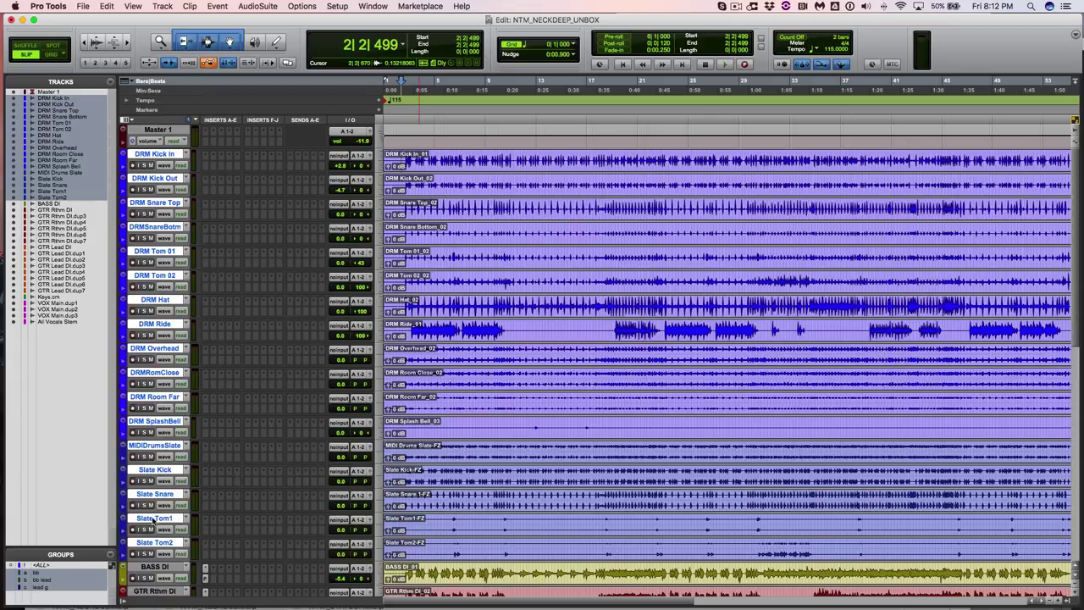
Step: Mute the four Slate tracks, Slate Kick through Slate Tom2
alt+click(149, 447)
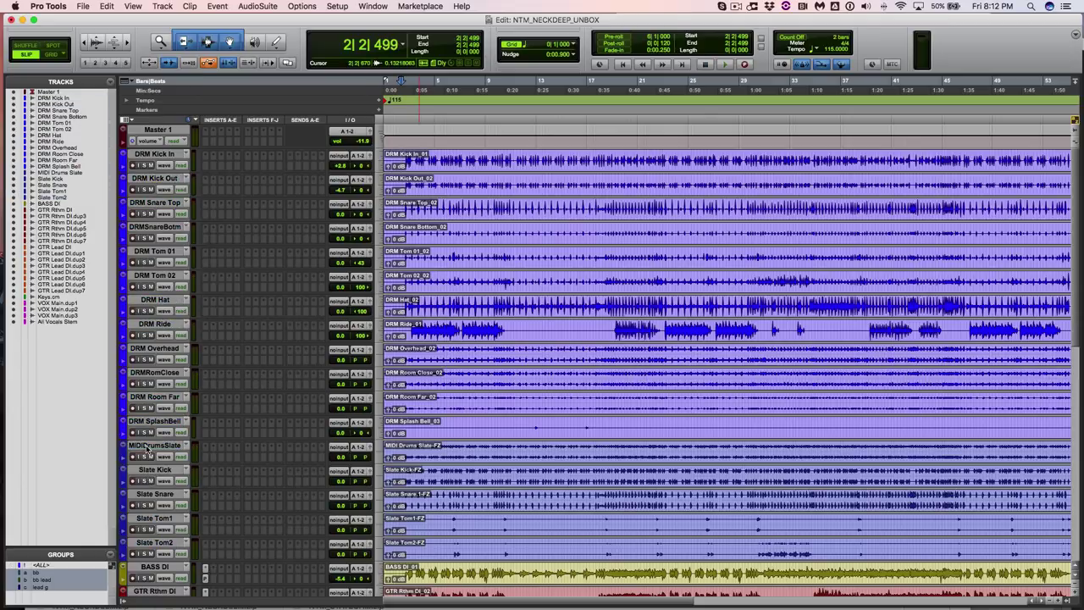
click(151, 475)
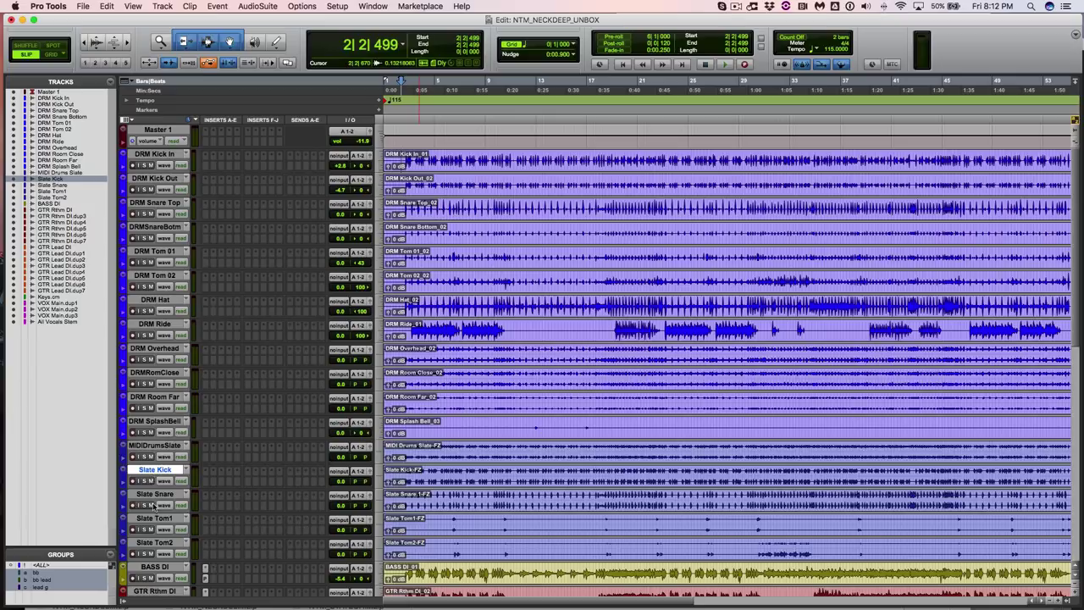
shift+click(155, 546)
alt+shift+click(150, 553)
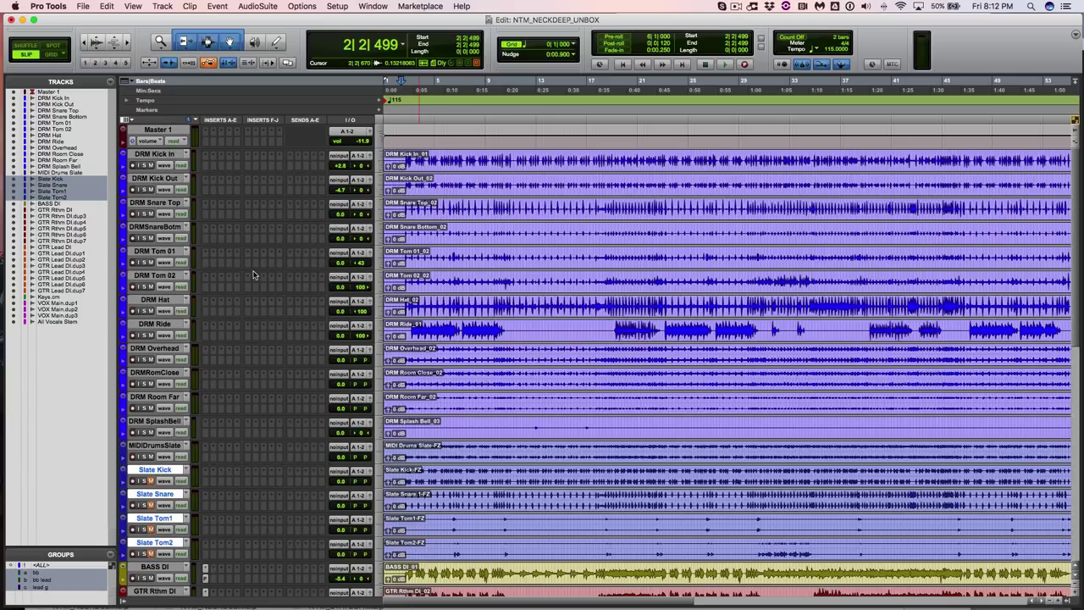
Step: Select DRM Kick In through MIDIDrumsSlate and play from 2|4|117
key(super+bracketright)
key(super+bracketright)
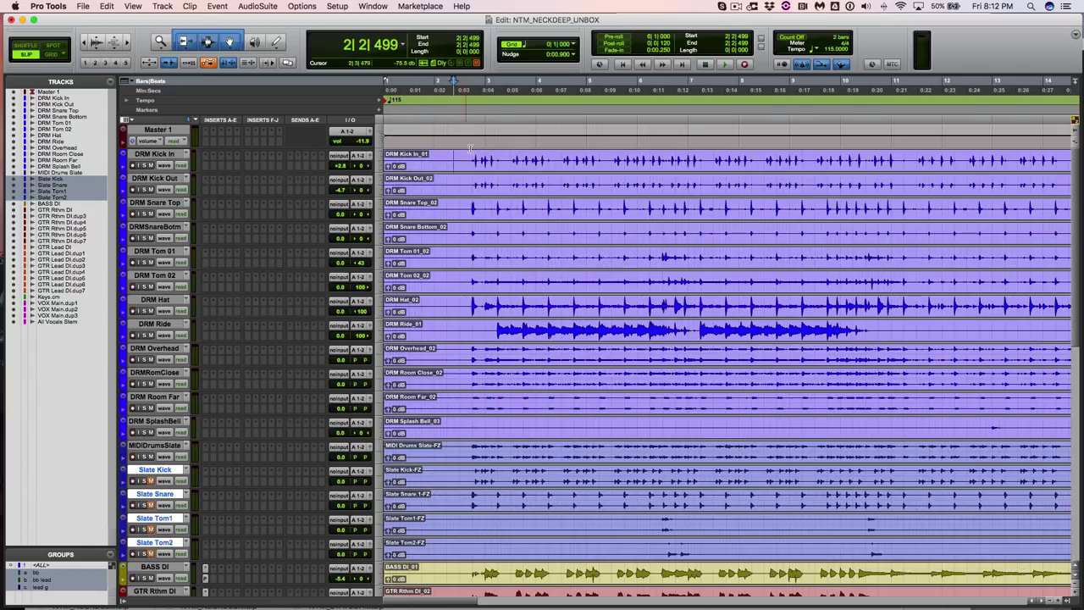
click(475, 151)
key(space)
key(space)
click(154, 153)
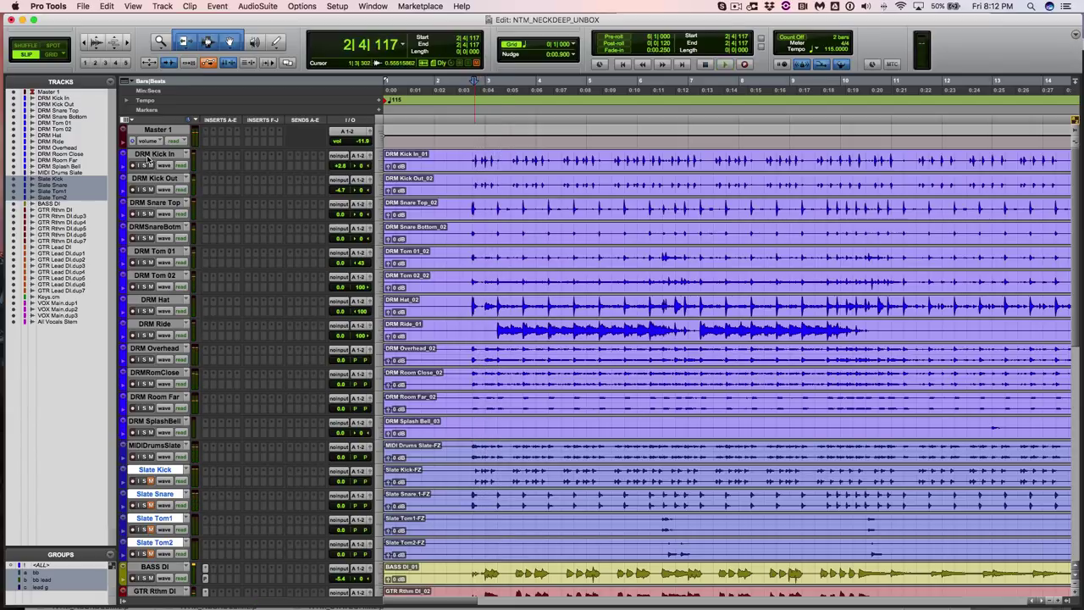
shift+click(140, 447)
key(space)
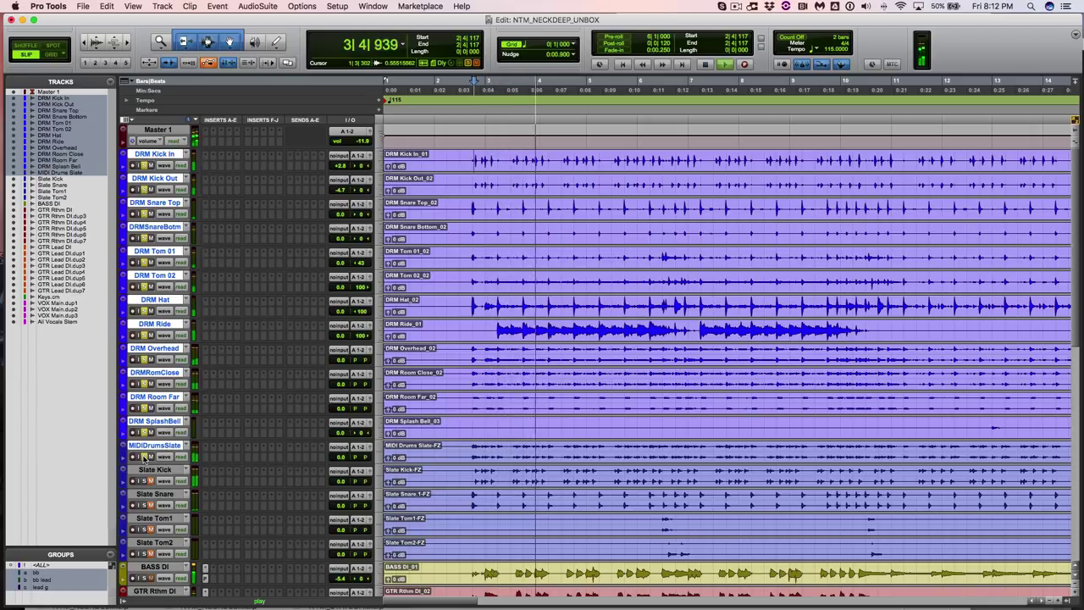
key(super+bracketleft)
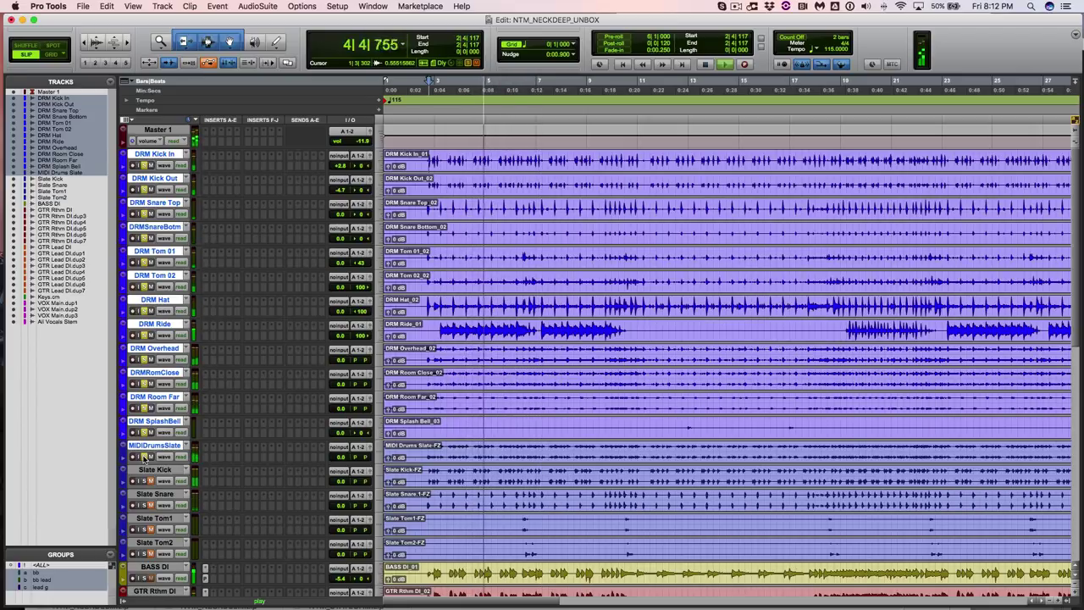
key(space)
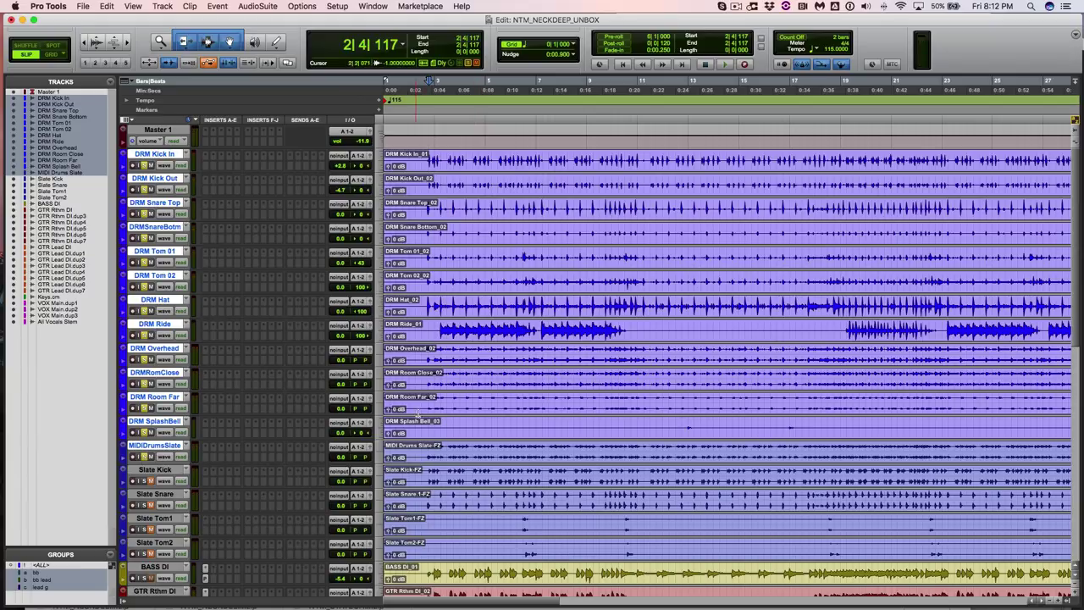
Step: Play the drums from bar 10 on a zoomed-out timeline
click(623, 158)
key(space)
key(super+bracketleft)
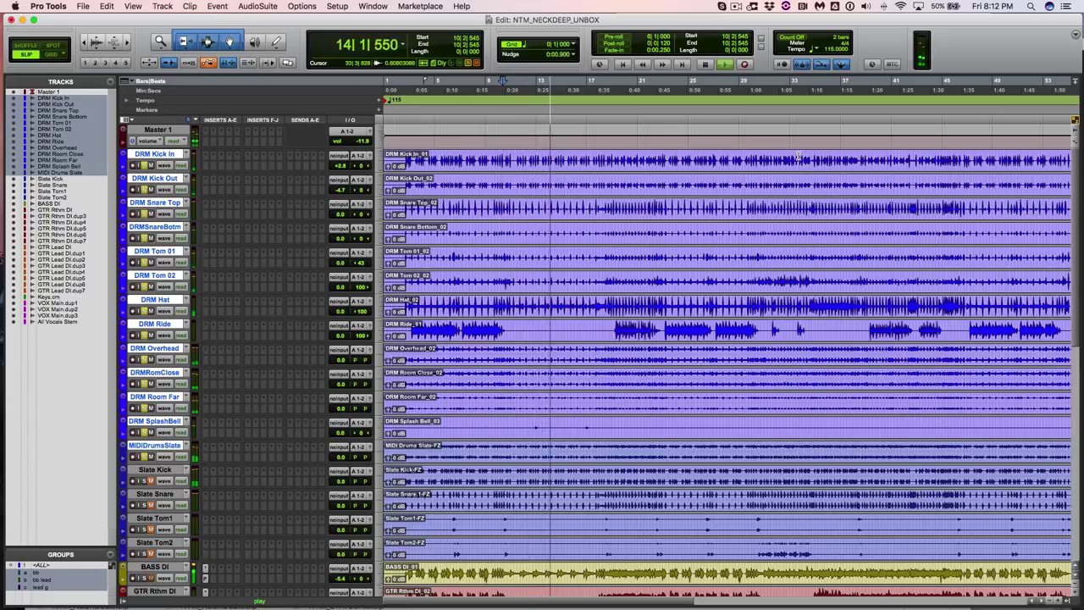
mouse_move(9, 566)
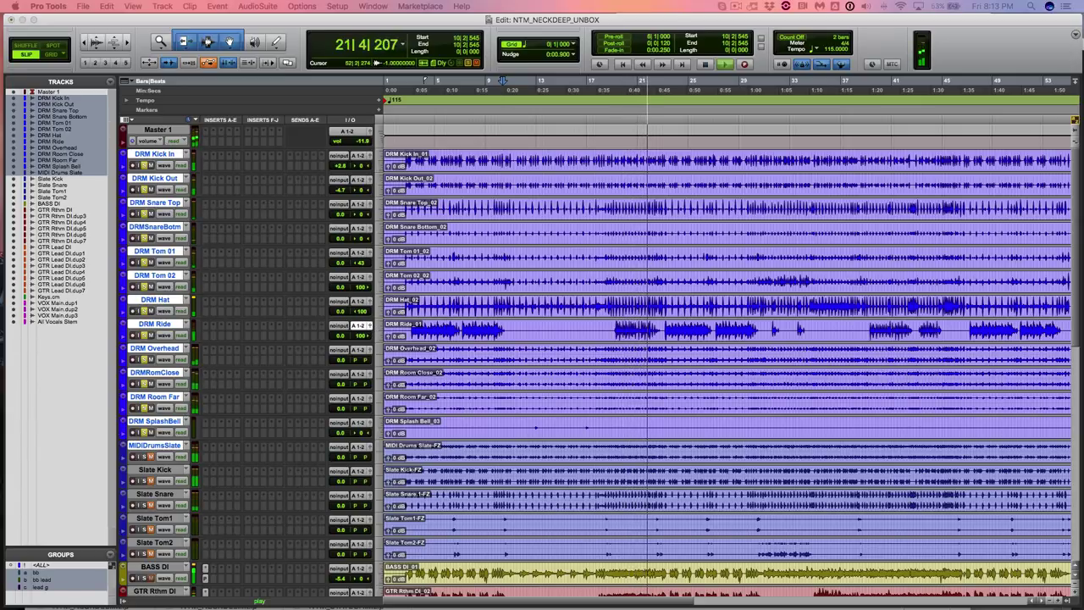
Step: Pull the DRM Ride output fader down to -7.8 dB, then play from bar 48
click(359, 325)
drag(650, 417, 648, 433)
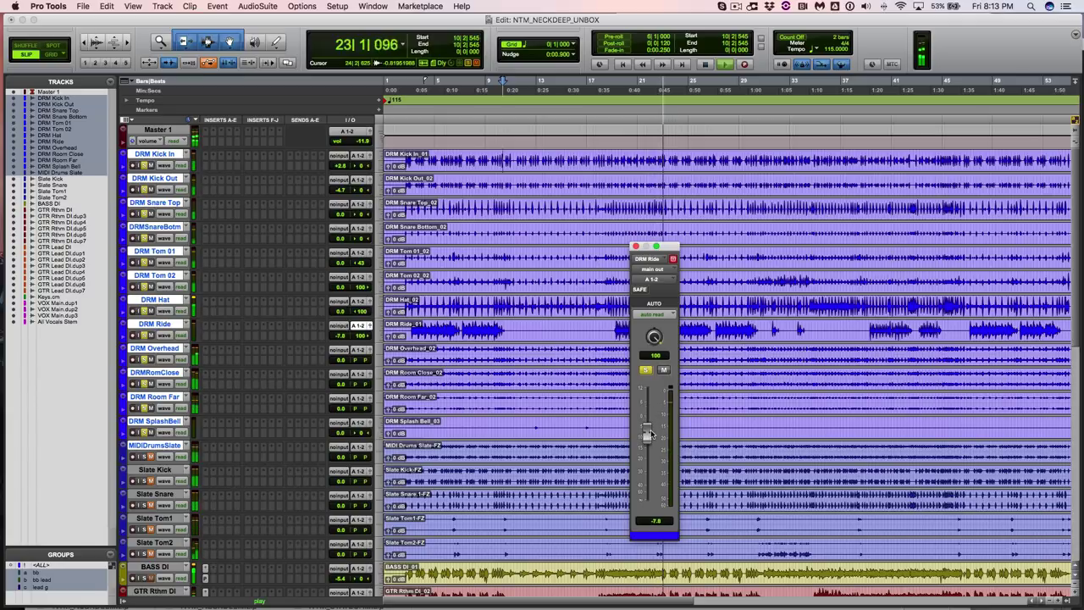
click(636, 246)
key(super+bracketleft)
click(689, 155)
key(space)
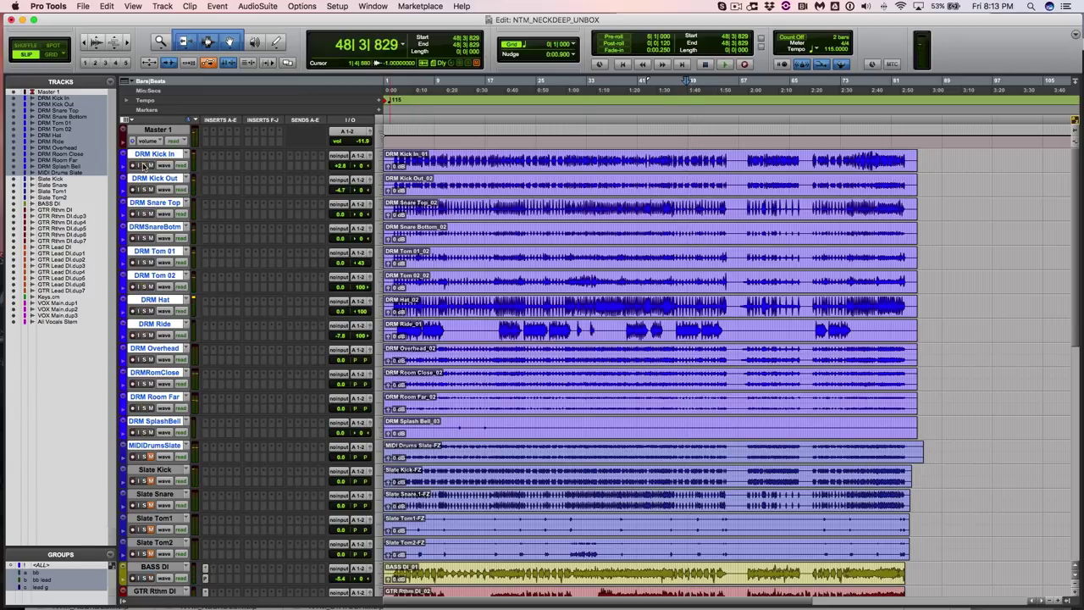
Step: Play the drums from 2|3|051 and stop
click(395, 159)
key(super+bracketright)
key(super+bracketright)
key(super+bracketright)
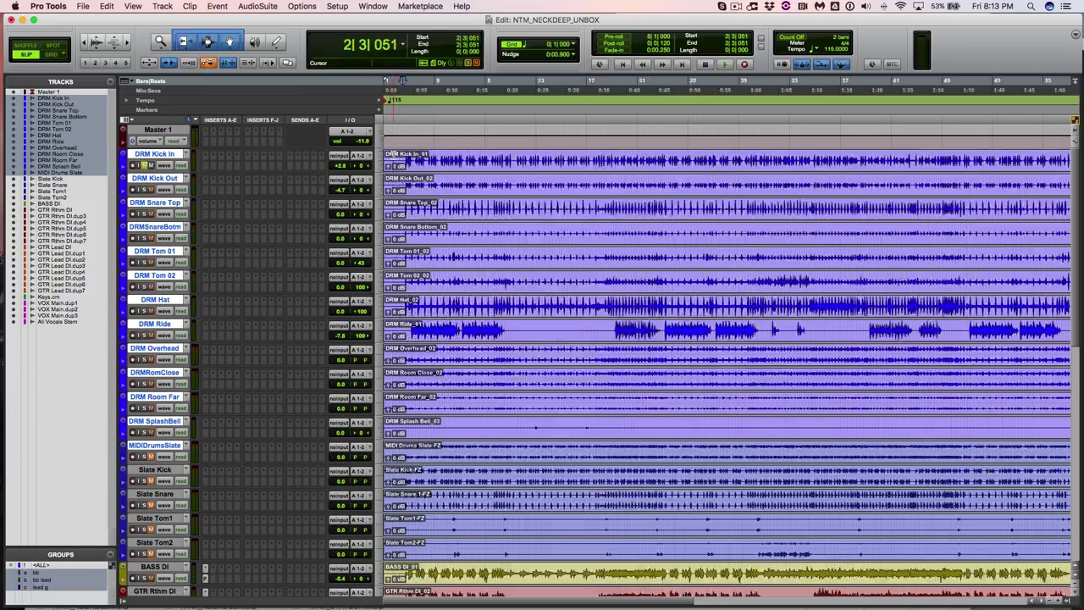
key(space)
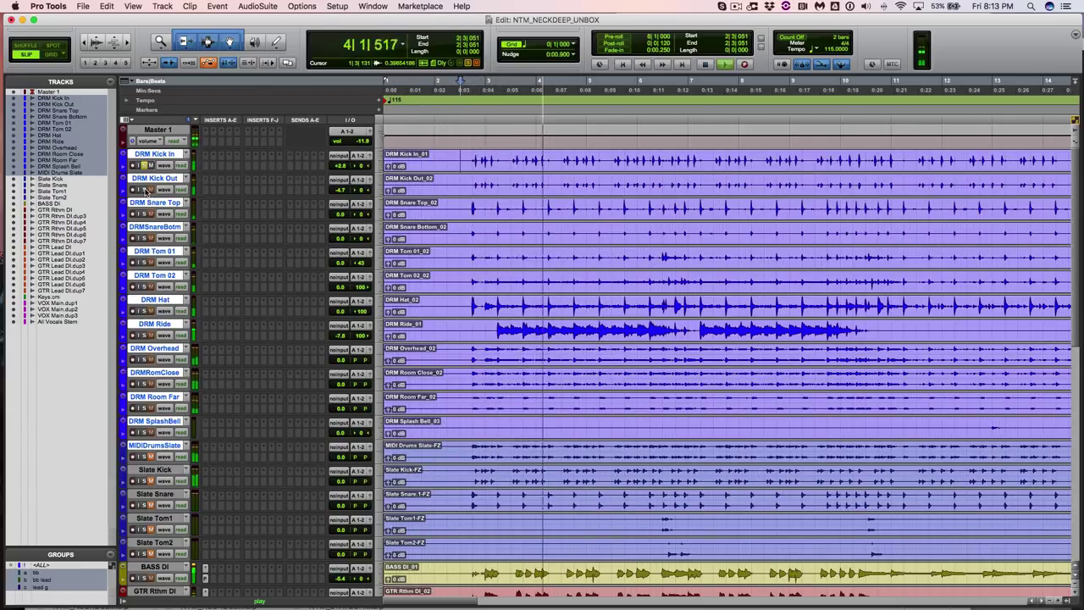
key(space)
key(space)
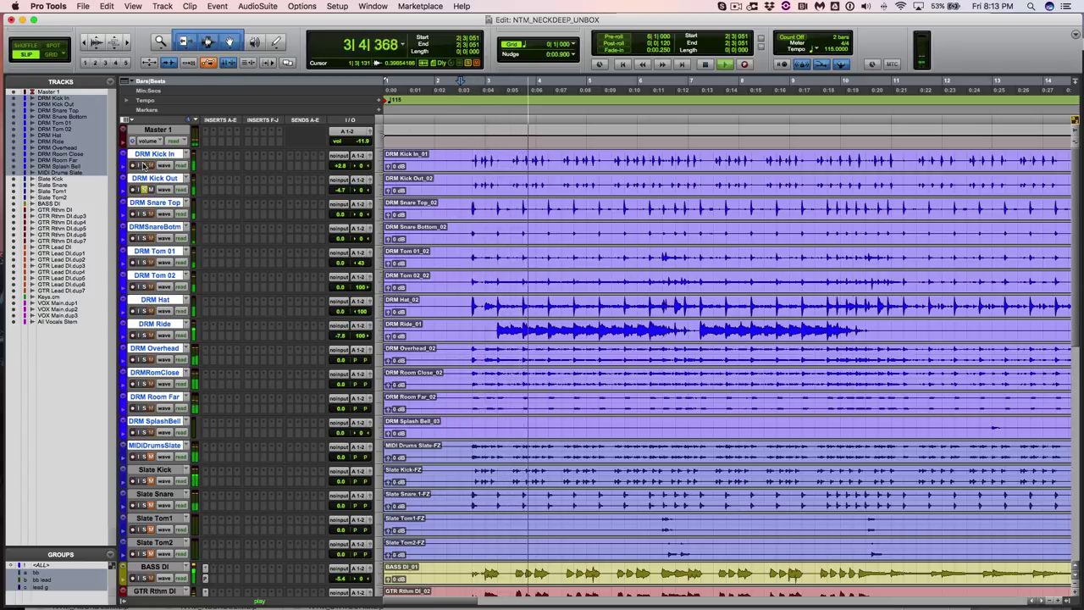
key(space)
Step: Solo DRM Kick In, then DRMSnareBotm, playing each from the start point
click(144, 165)
key(space)
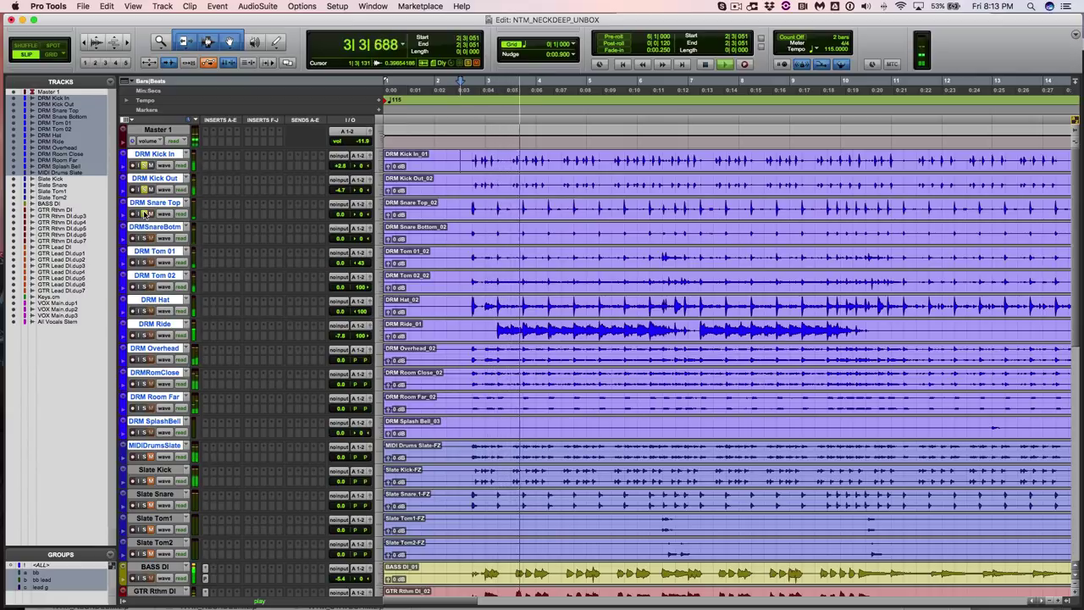
key(space)
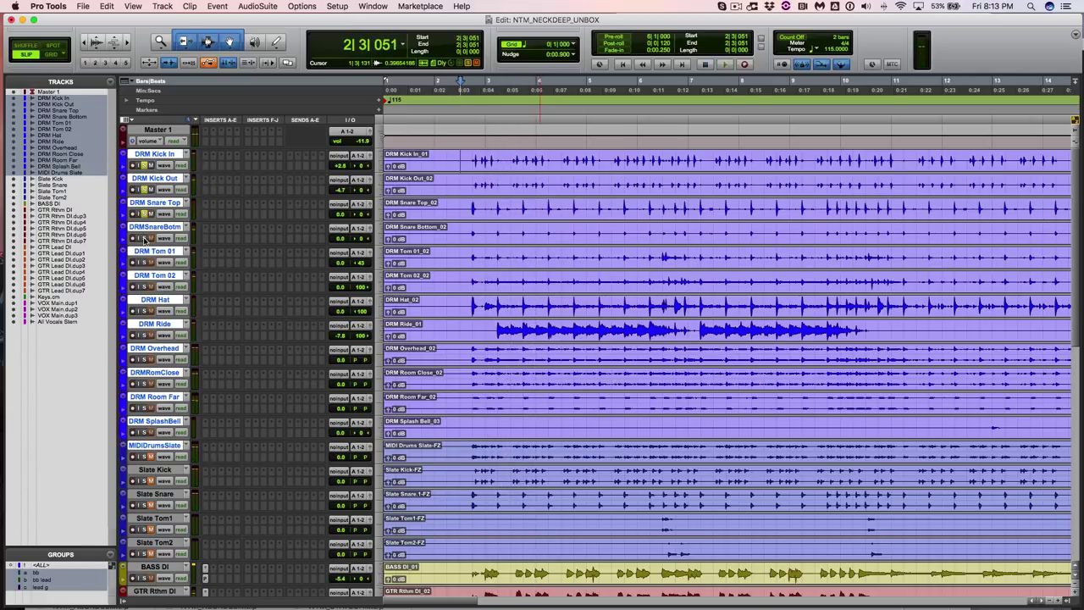
click(144, 238)
key(space)
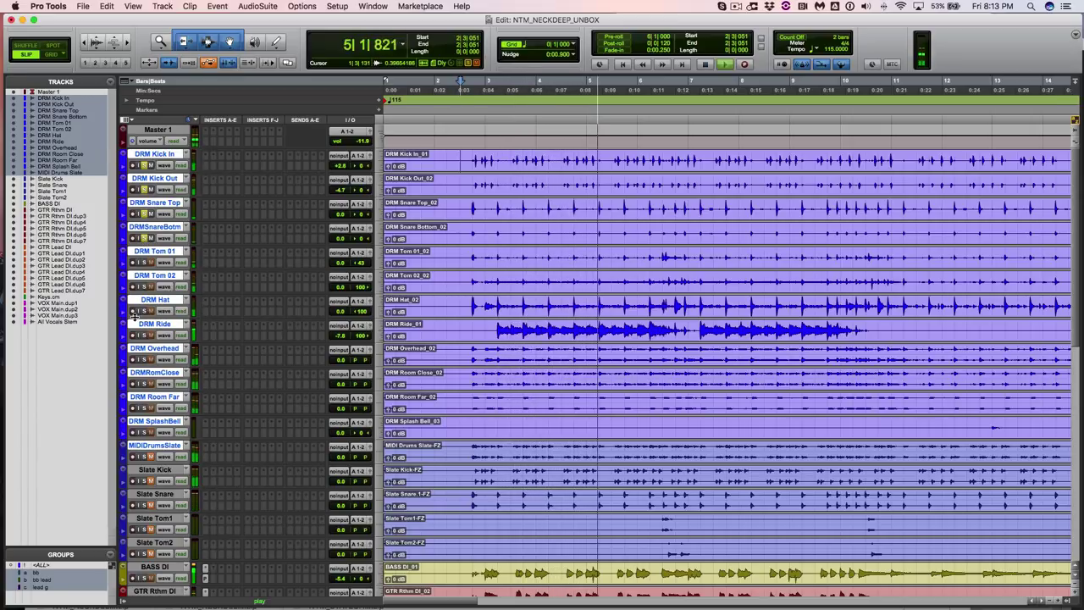
key(space)
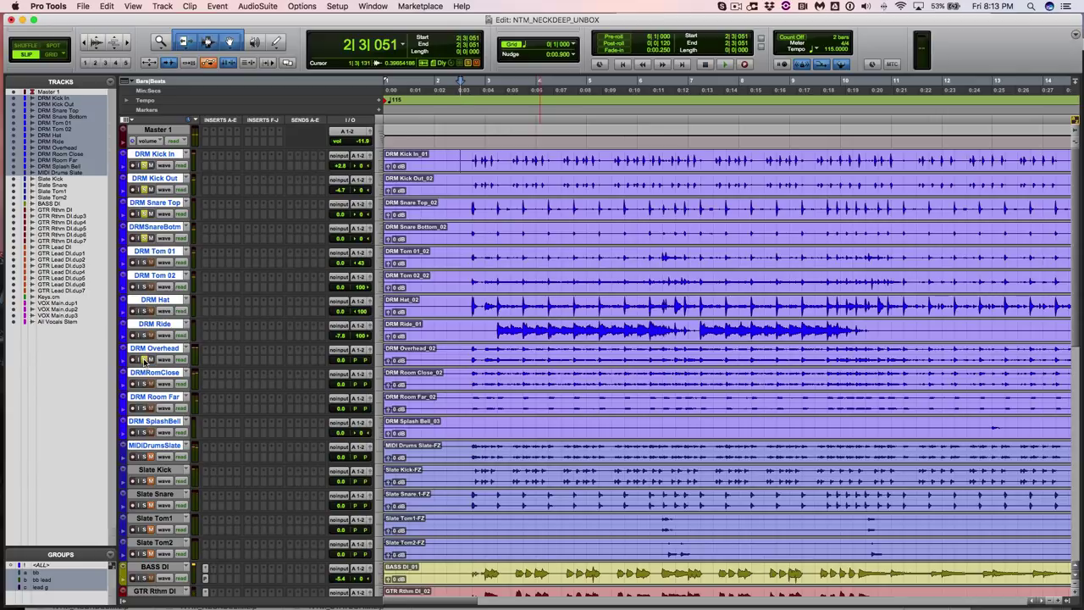
key(space)
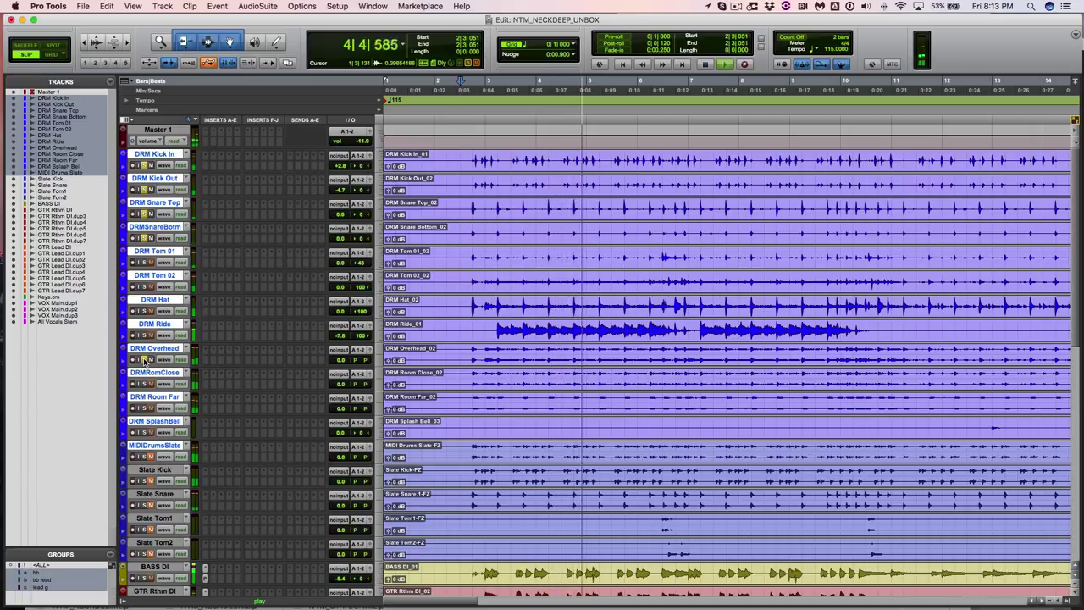
key(space)
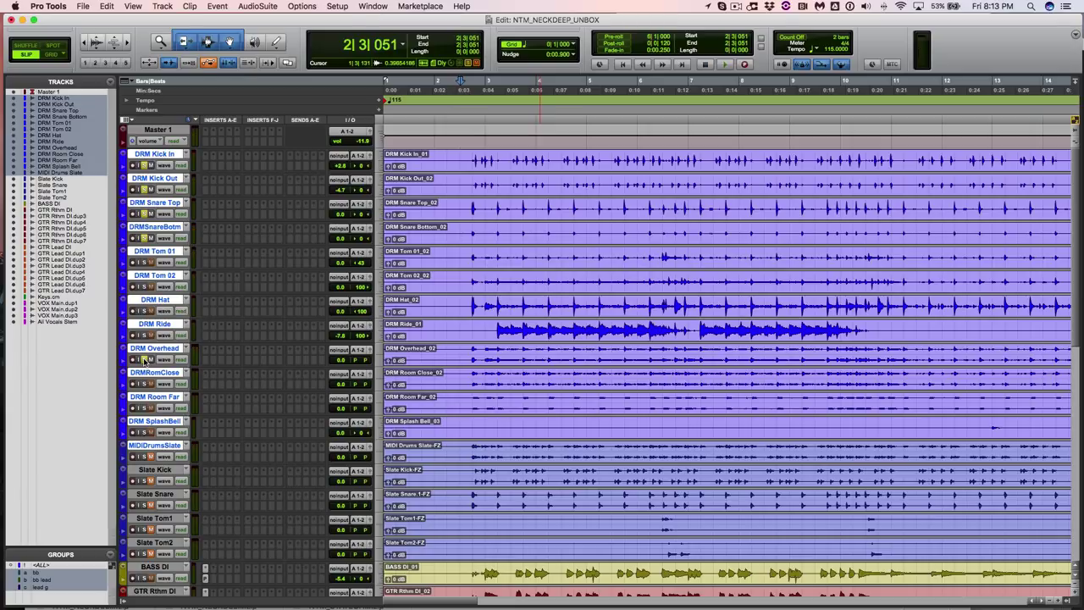
Step: Play the soloed drums from 6|1|883
key(r)
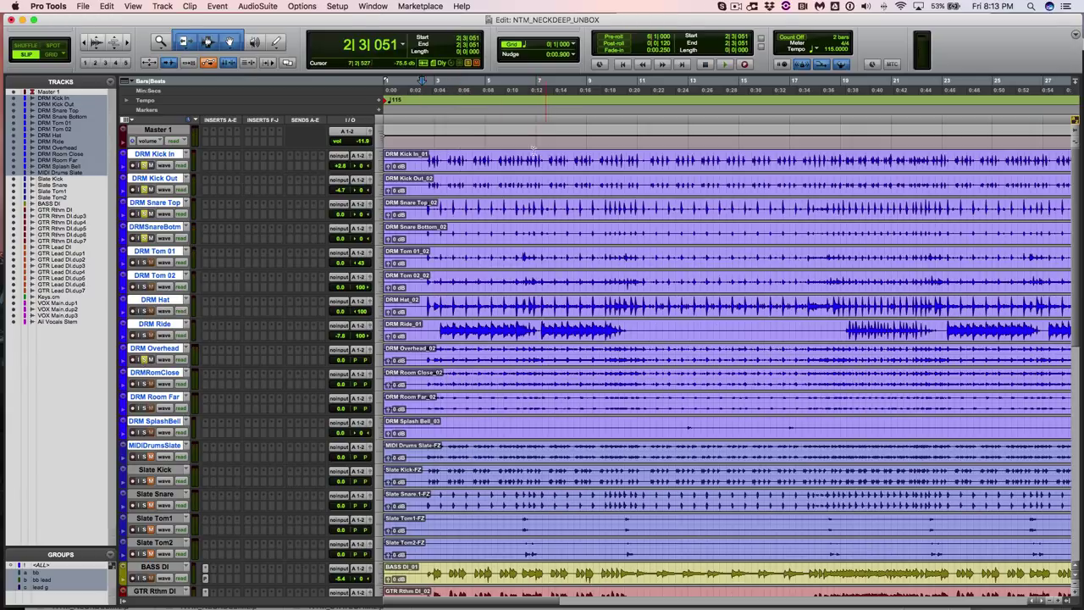
click(517, 158)
key(space)
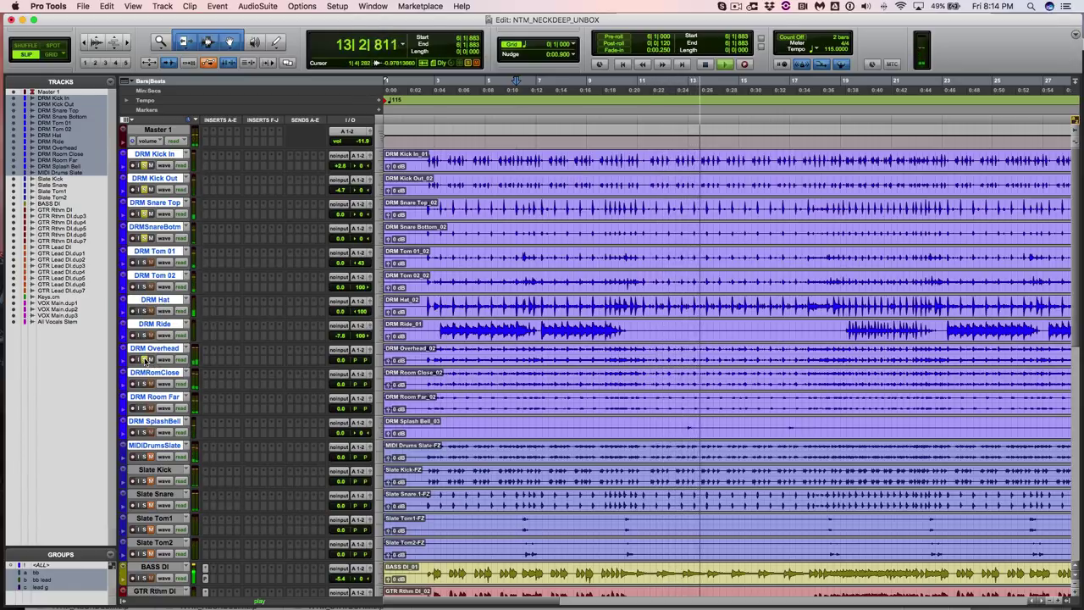
key(space)
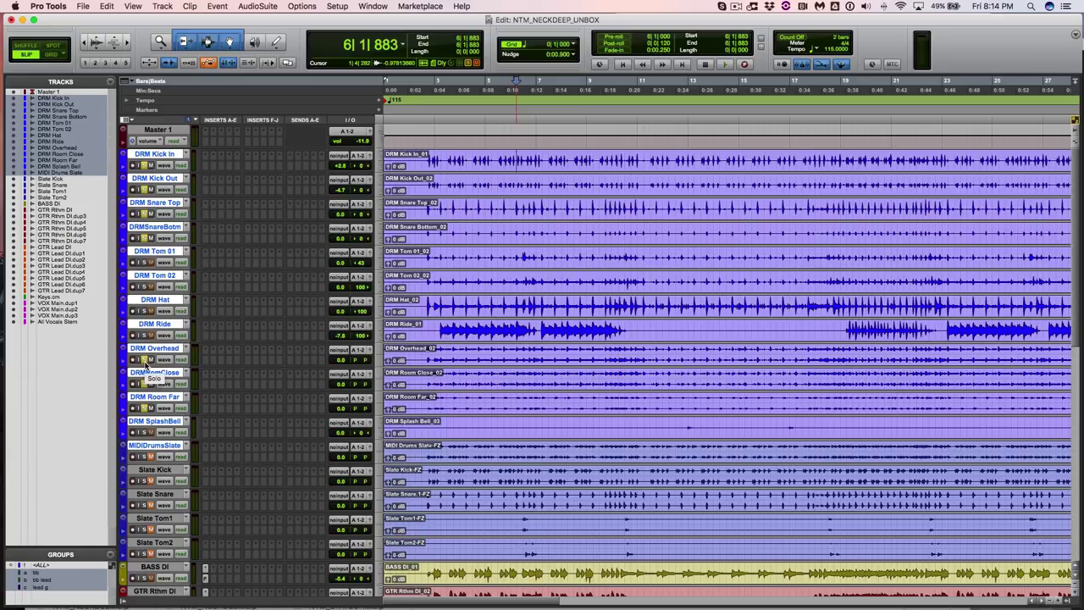
key(space)
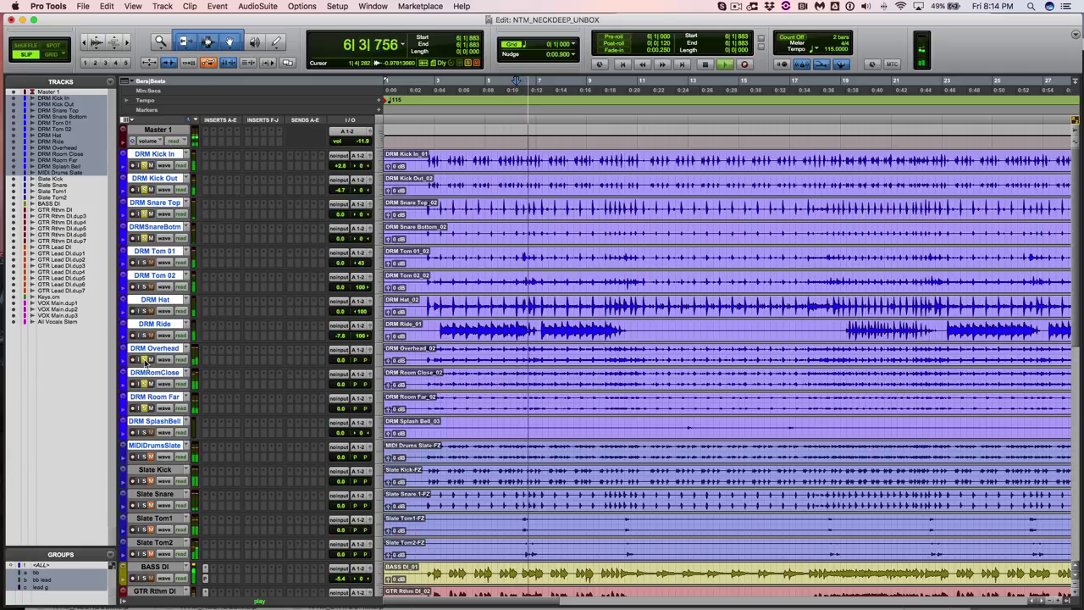
key(space)
key(space)
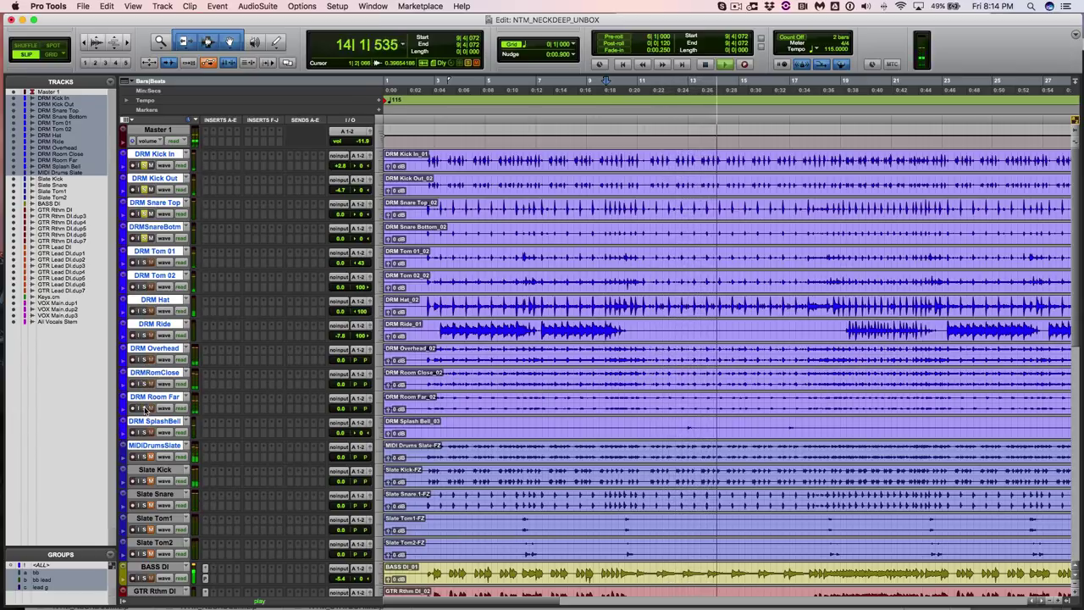
Step: Listen to the drums in several passes, then play from 18|1|269
key(space)
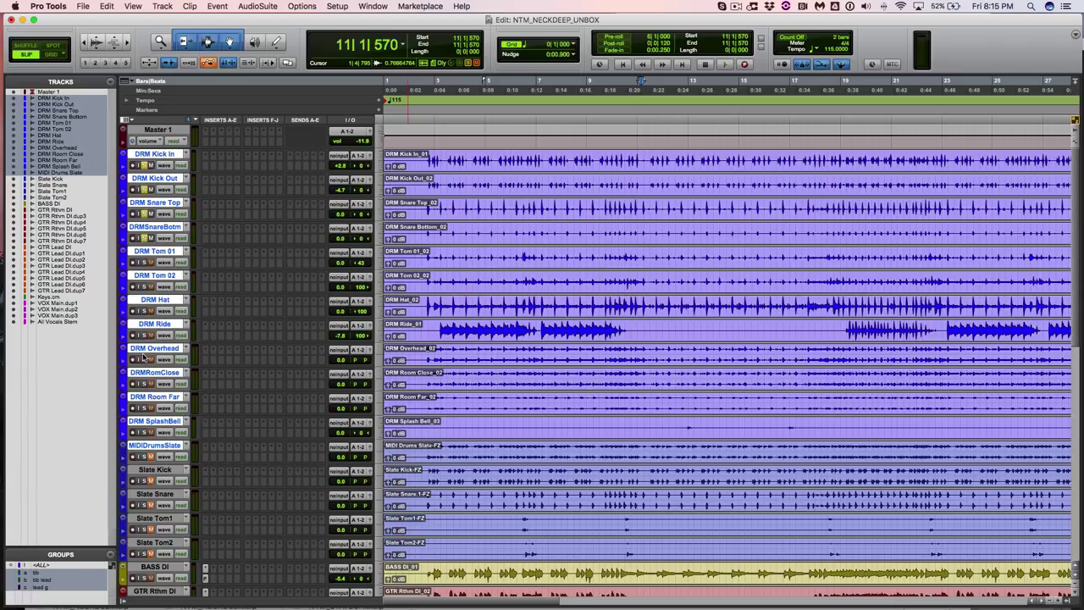
key(space)
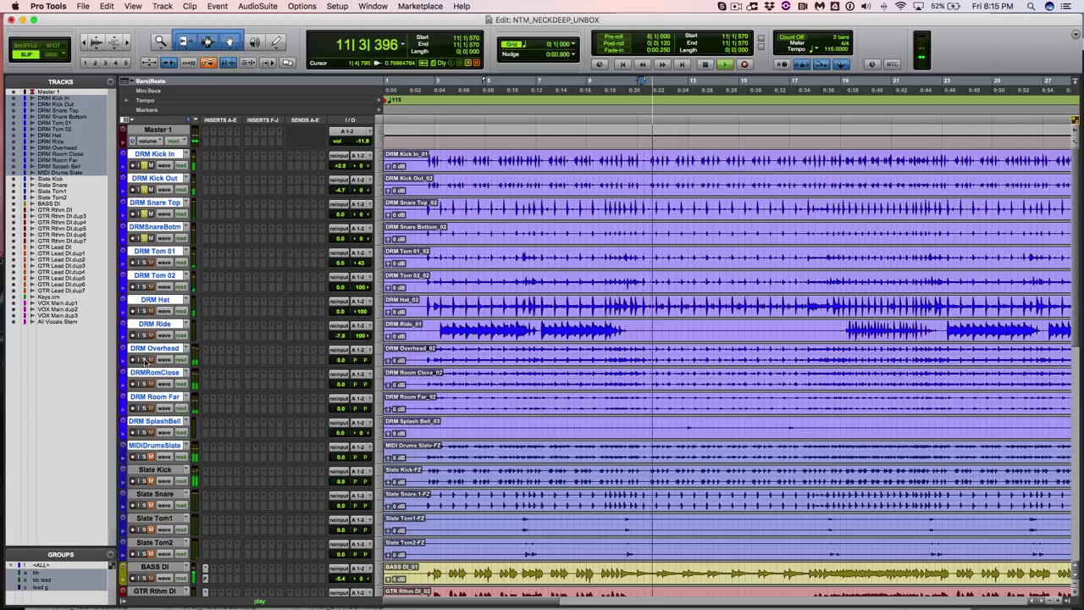
key(space)
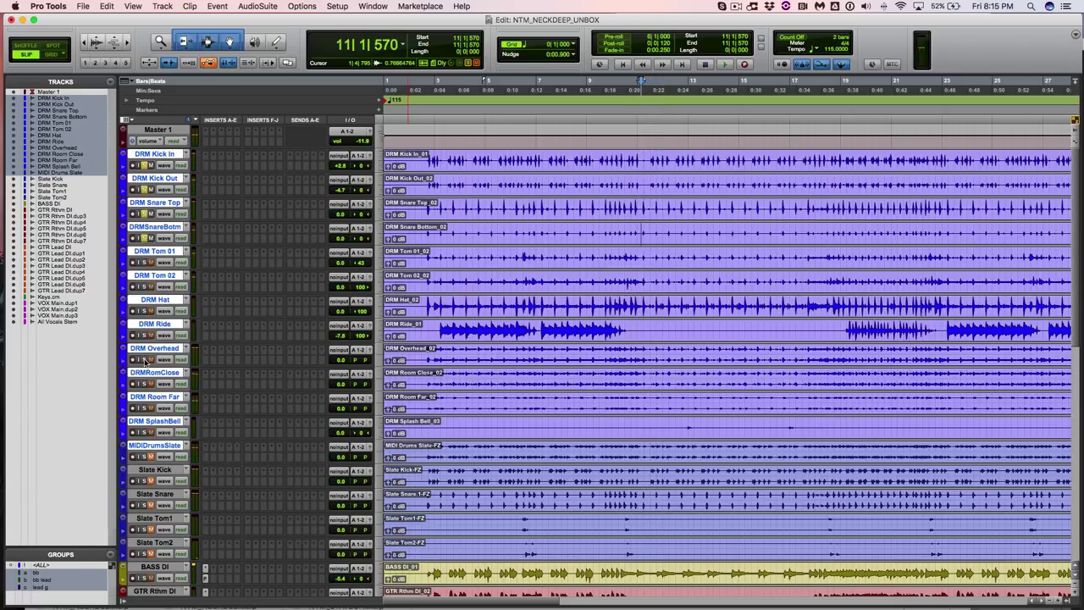
key(space)
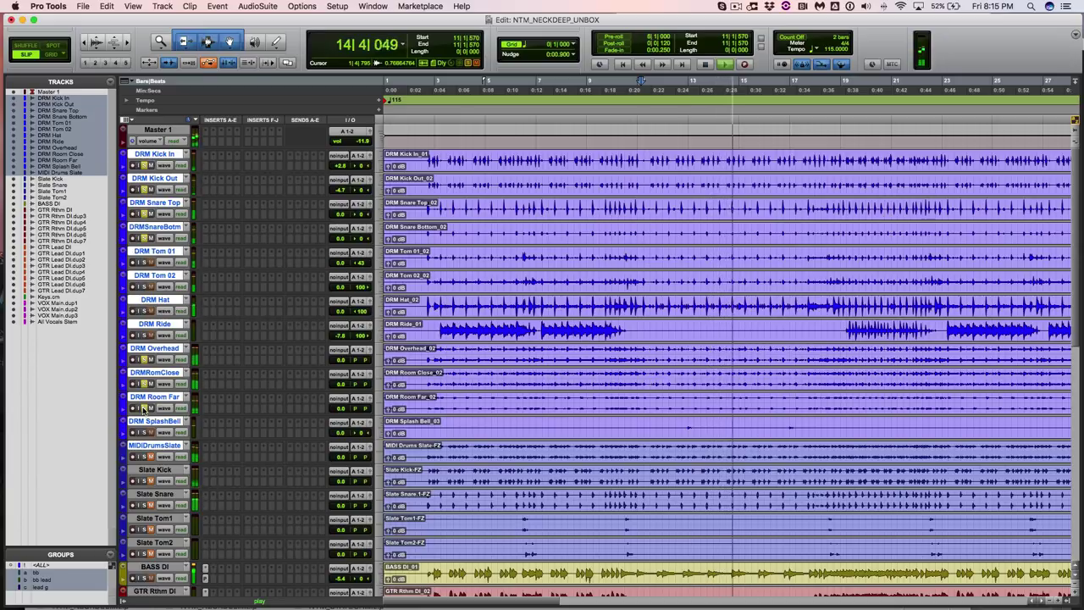
key(space)
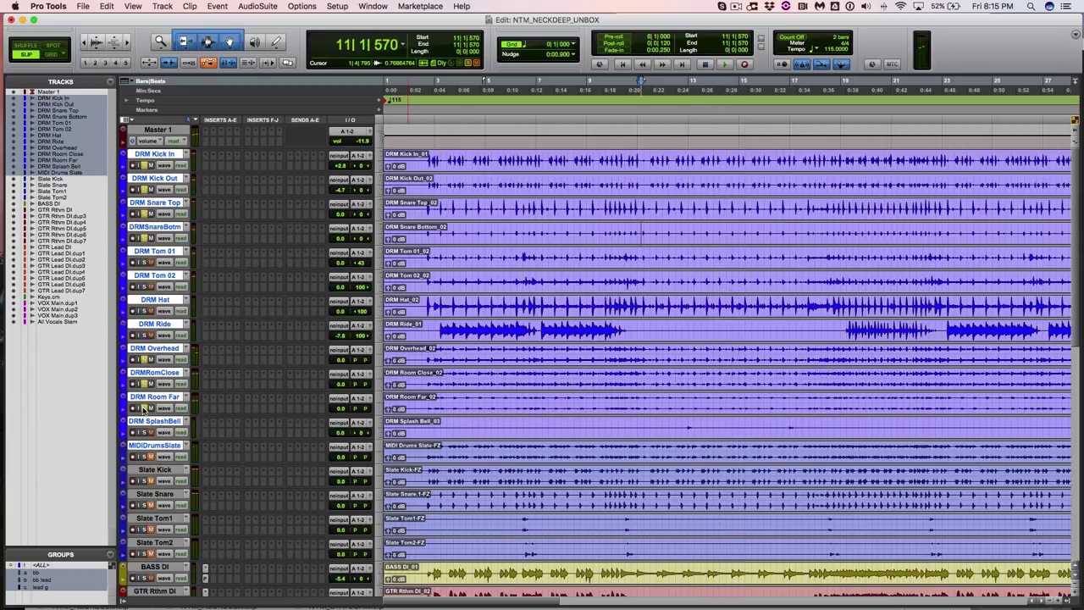
key(space)
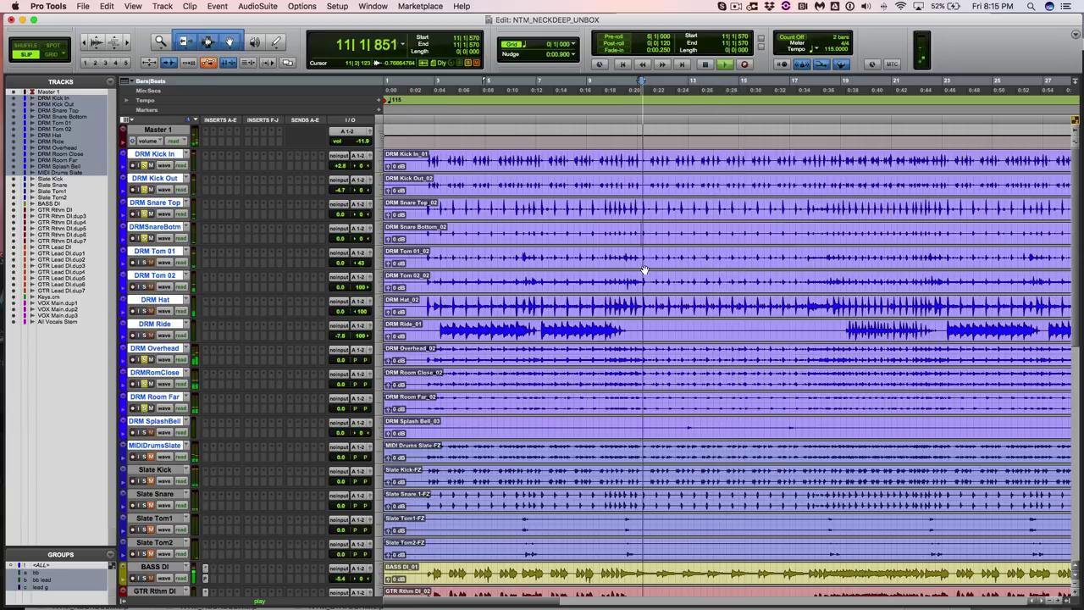
click(817, 204)
key(space)
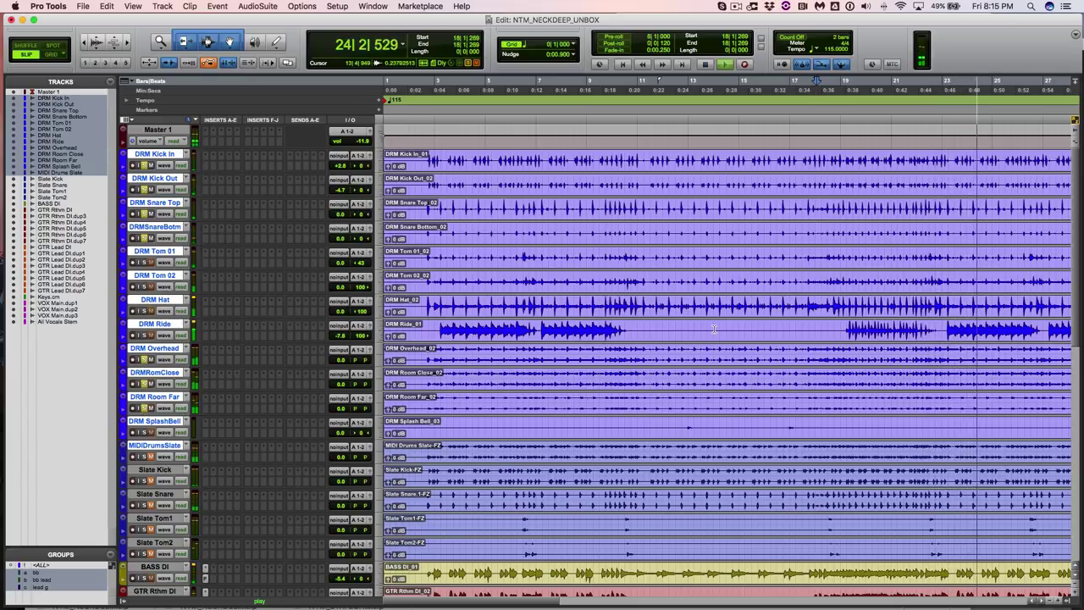
Step: Play the drums from near bar 6
key(super+bracketleft)
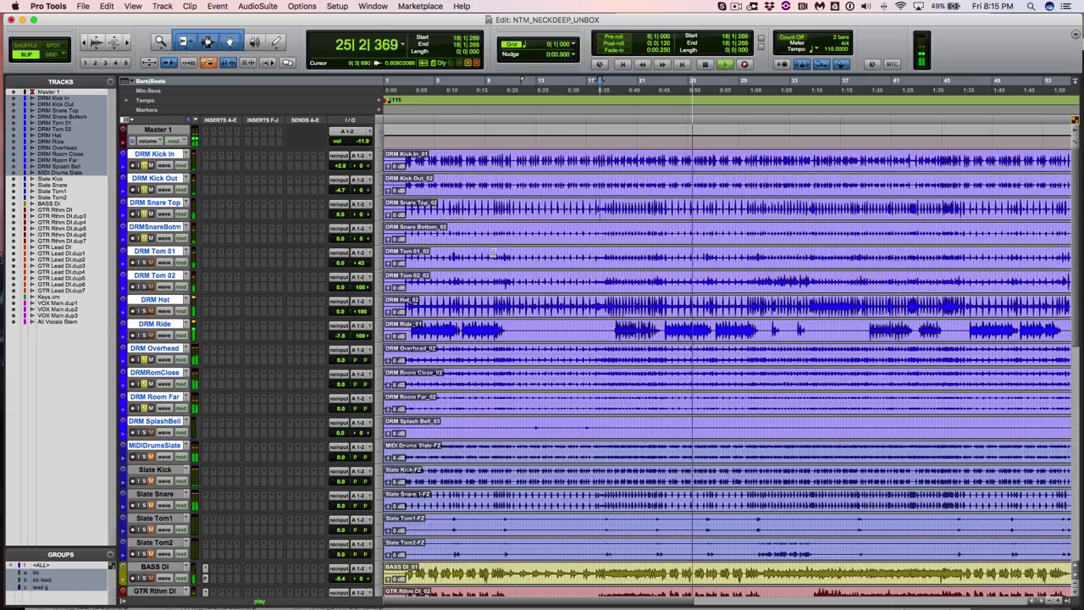
key(space)
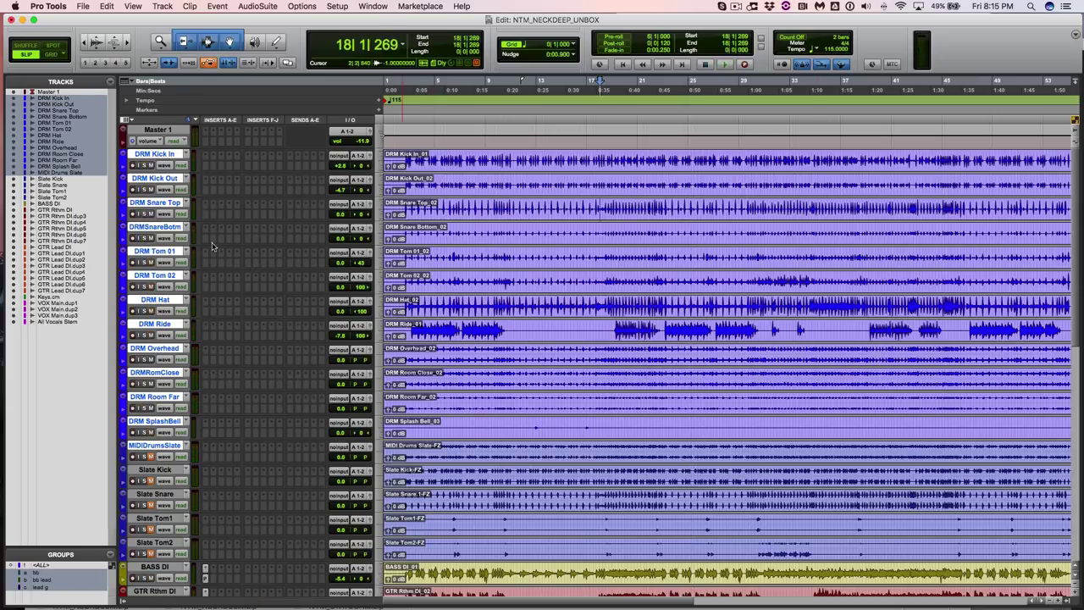
key(super+bracketleft)
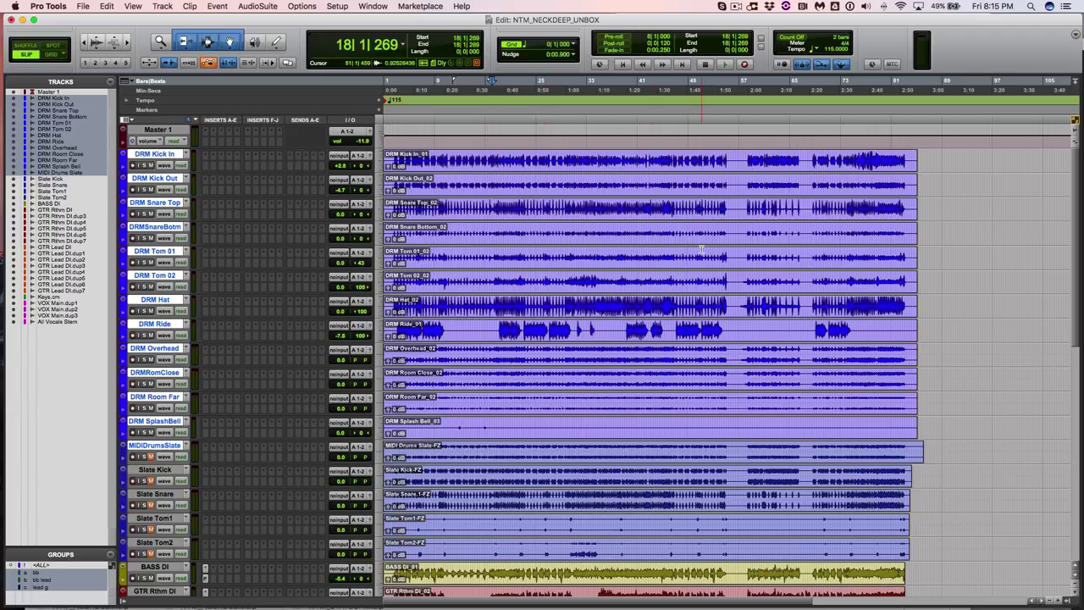
click(416, 254)
key(super+bracketright)
key(super+bracketright)
key(super+bracketright)
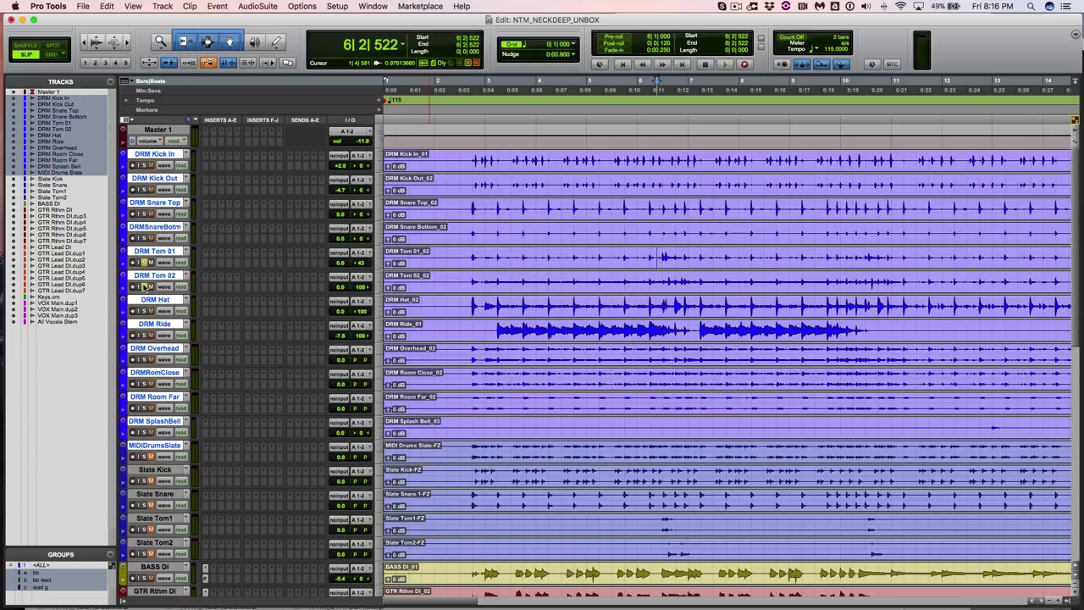
key(space)
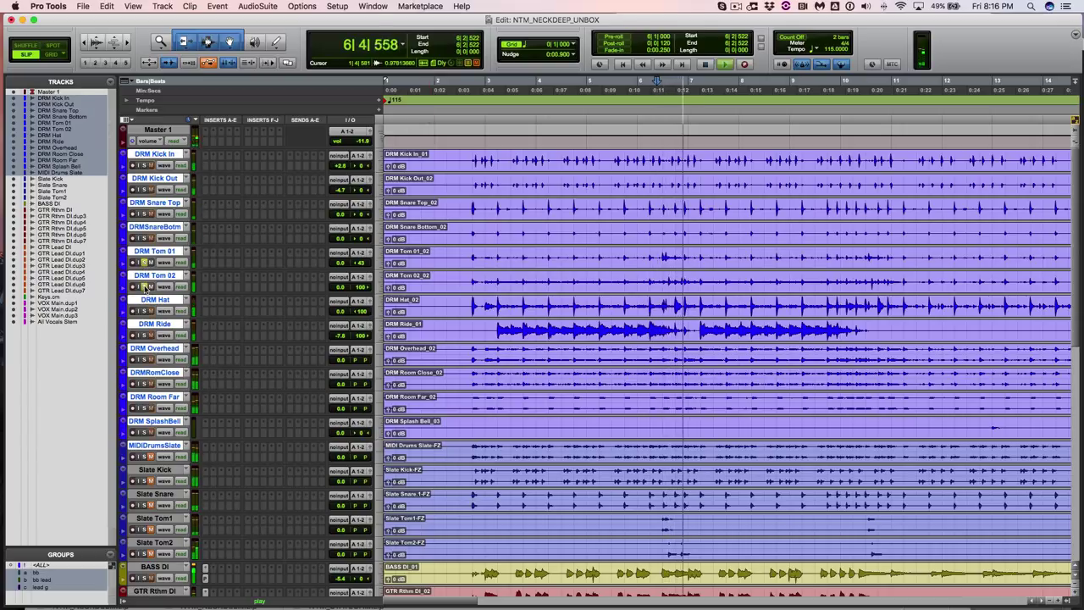
key(space)
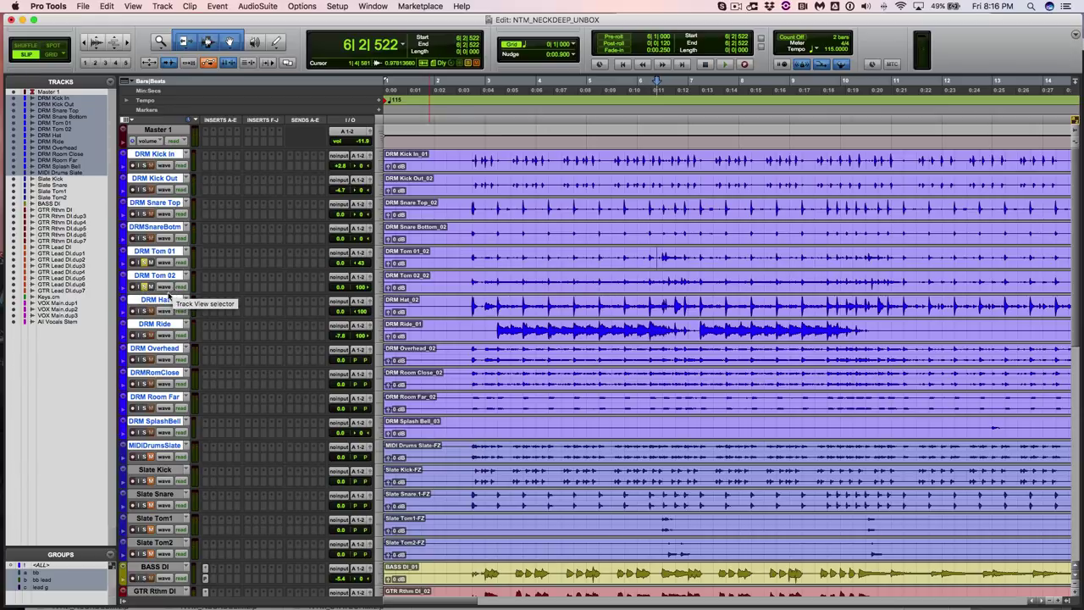
Step: Solo DRM Overhead and play it from bar 6
click(144, 360)
key(space)
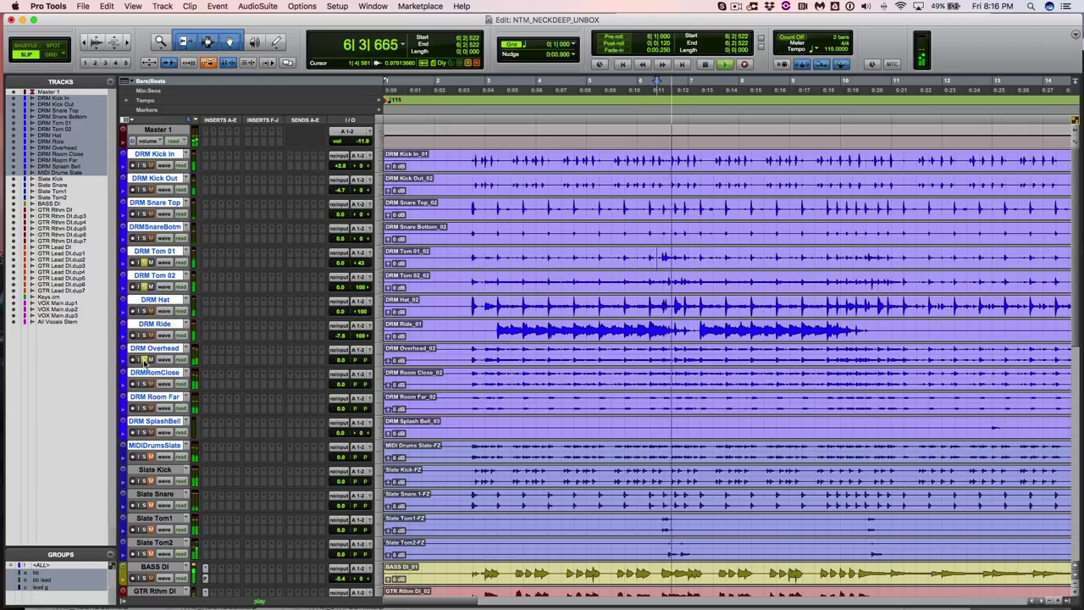
key(space)
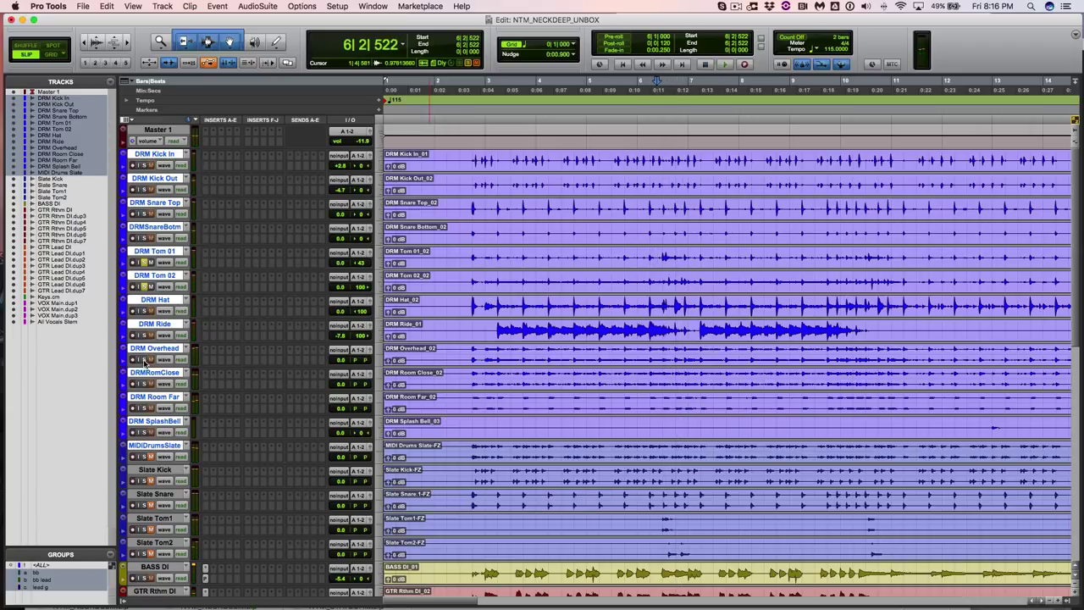
key(space)
key(space)
Step: Play the drums from about 0:51, around bar 26
key(r)
key(r)
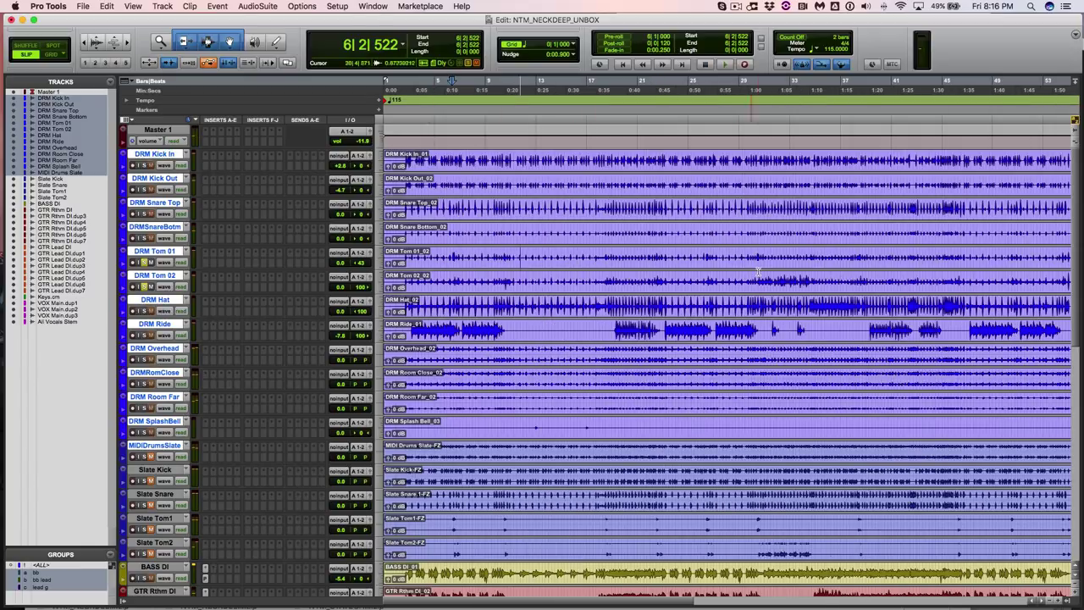
click(707, 255)
key(space)
key(space)
key(r)
Step: Play the drums from around bars 70–71 on the DRM Tom 01 clip
click(834, 251)
key(t)
key(t)
key(t)
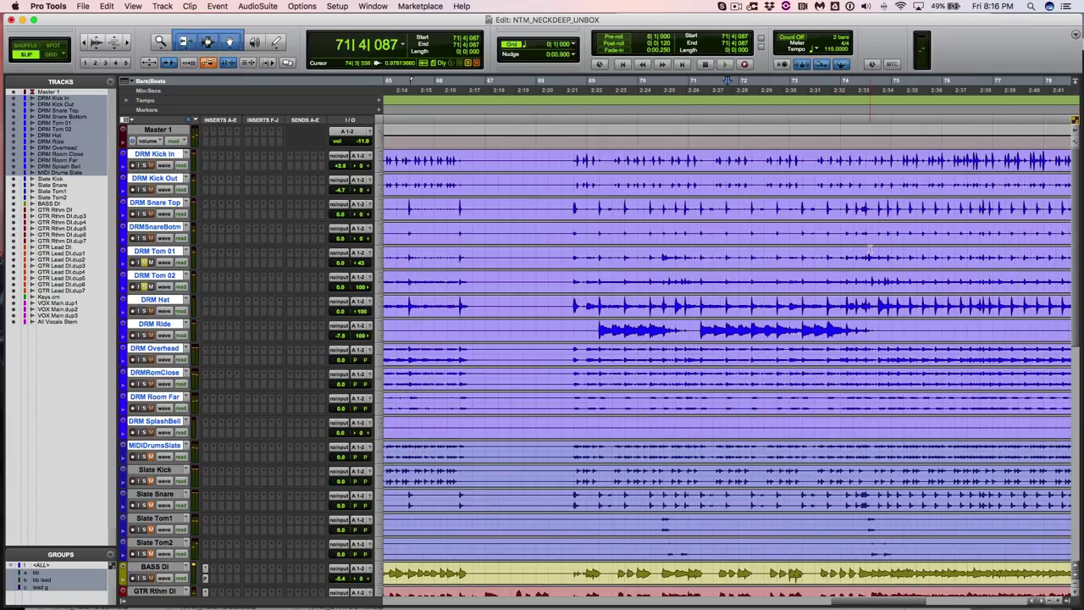
click(656, 252)
key(space)
double_click(656, 251)
key(space)
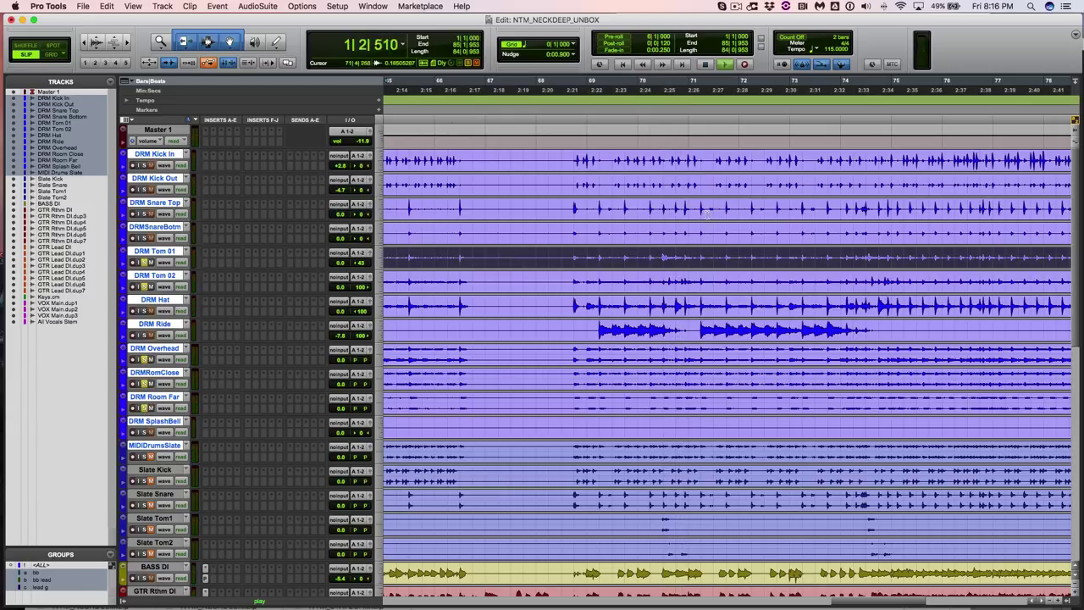
click(651, 254)
key(space)
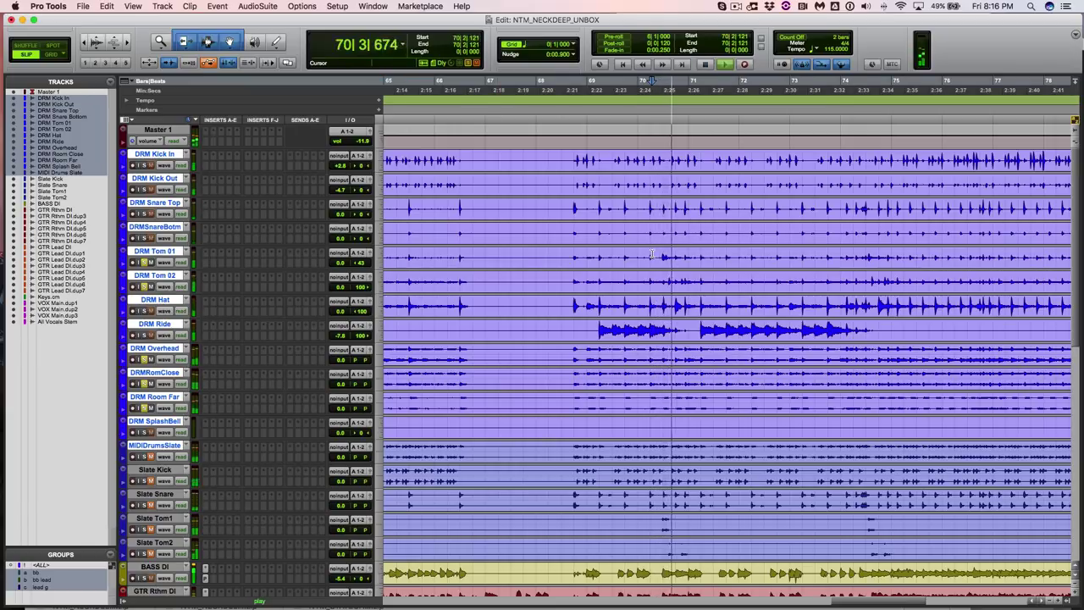
key(r)
key(space)
Step: Play the drums from the start of bar 73, then zoom out
click(777, 254)
key(space)
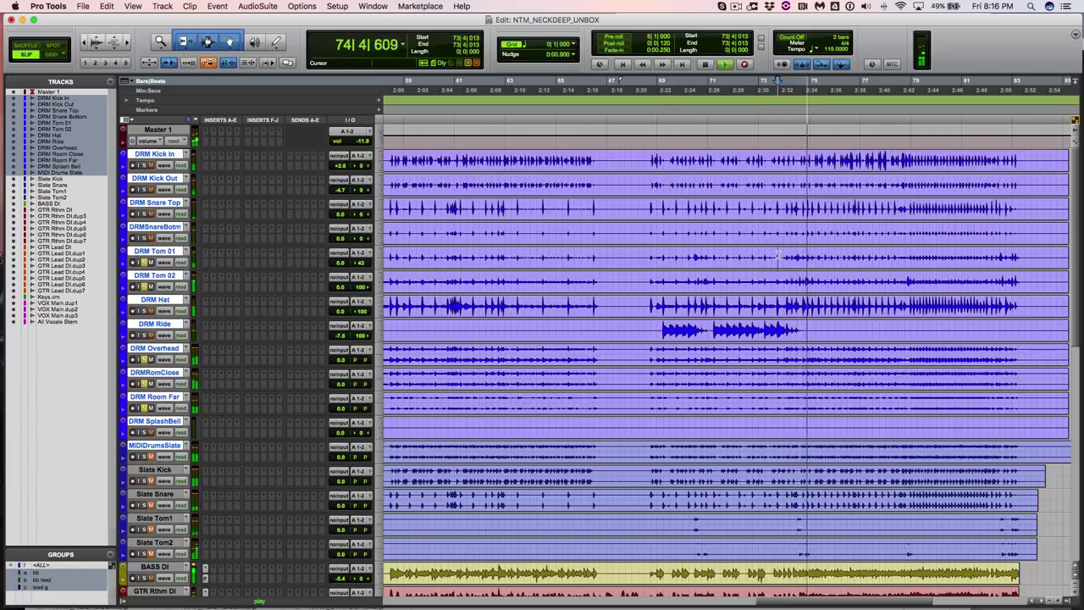
key(super+bracketleft)
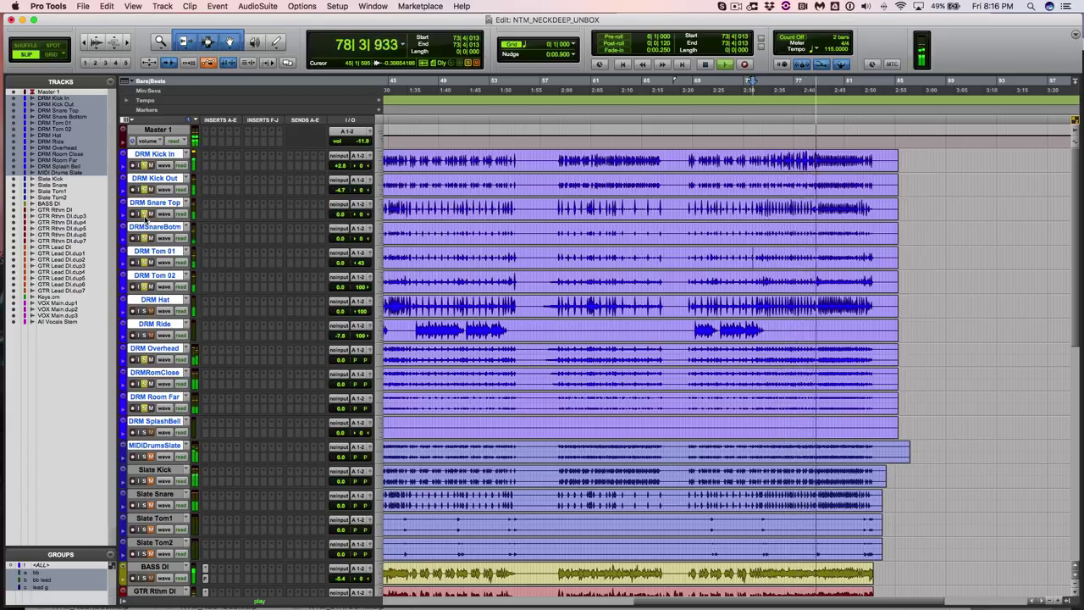
key(space)
click(743, 187)
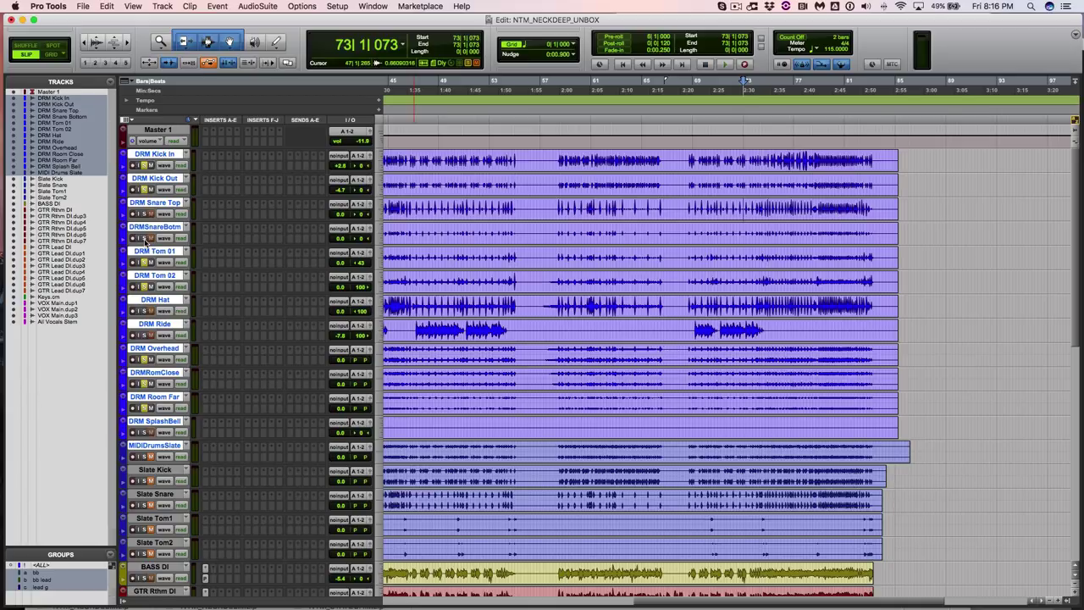
key(space)
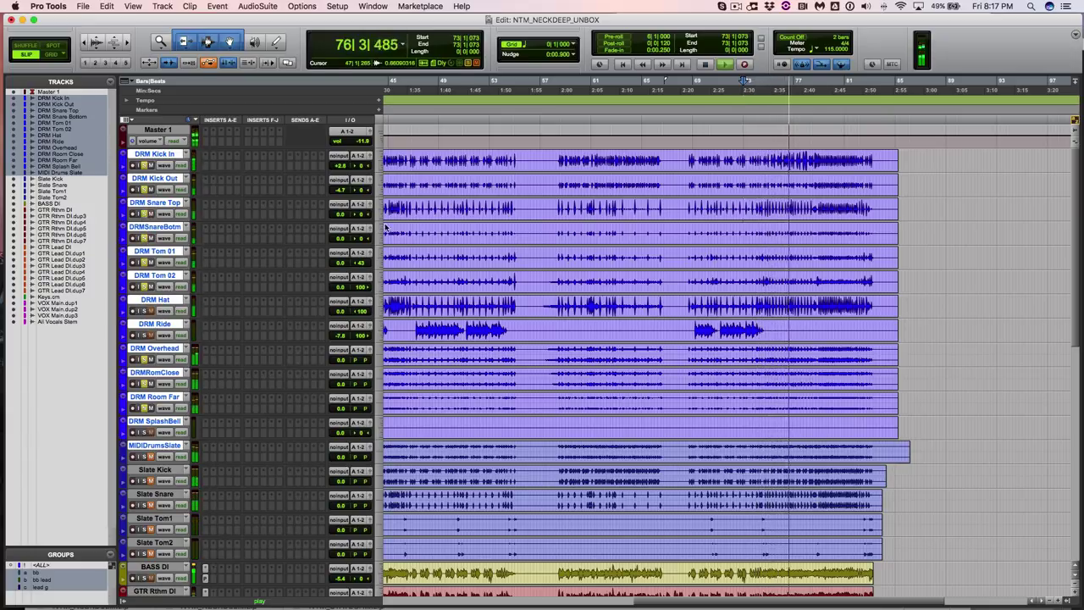
key(space)
key(super+bracketleft)
key(super+bracketleft)
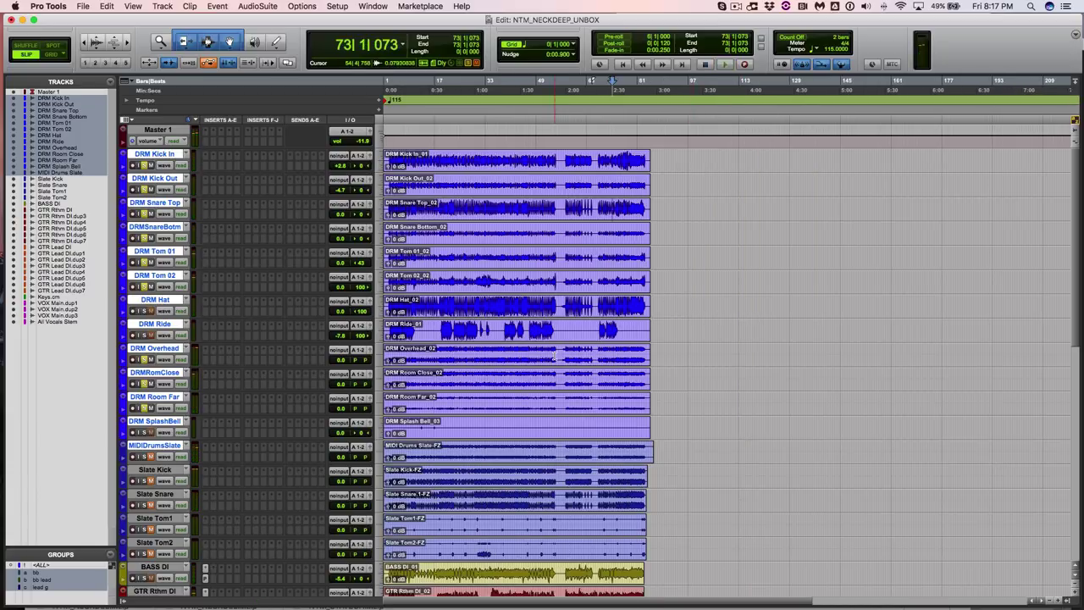
Step: Play the drums from bar 3, twice
click(446, 298)
key(super+bracketright)
key(super+bracketright)
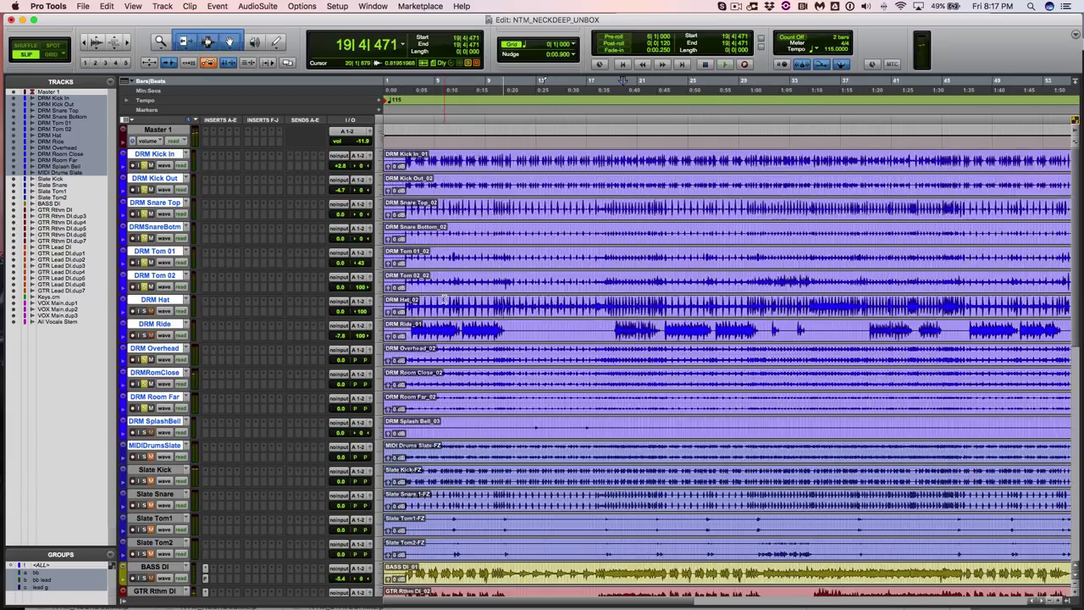
key(super+bracketright)
scroll(444, 300, left, 5)
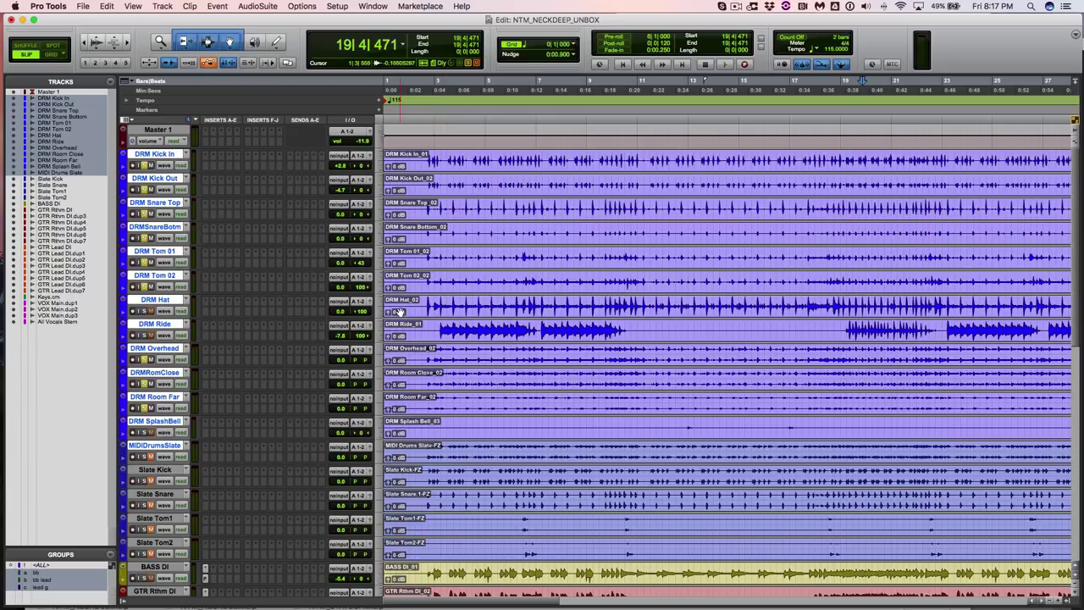
click(439, 326)
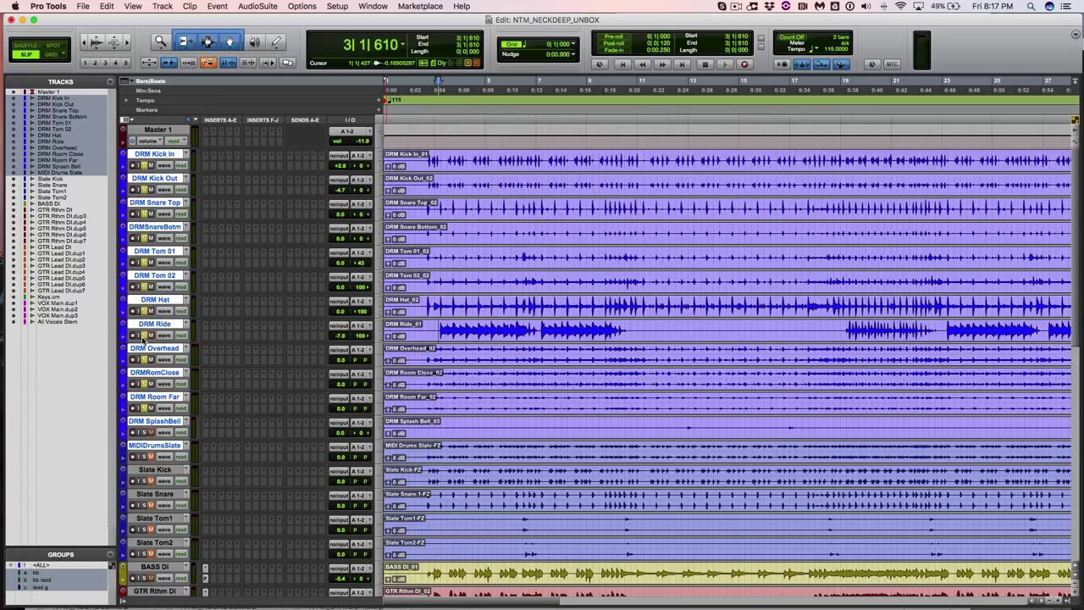
key(space)
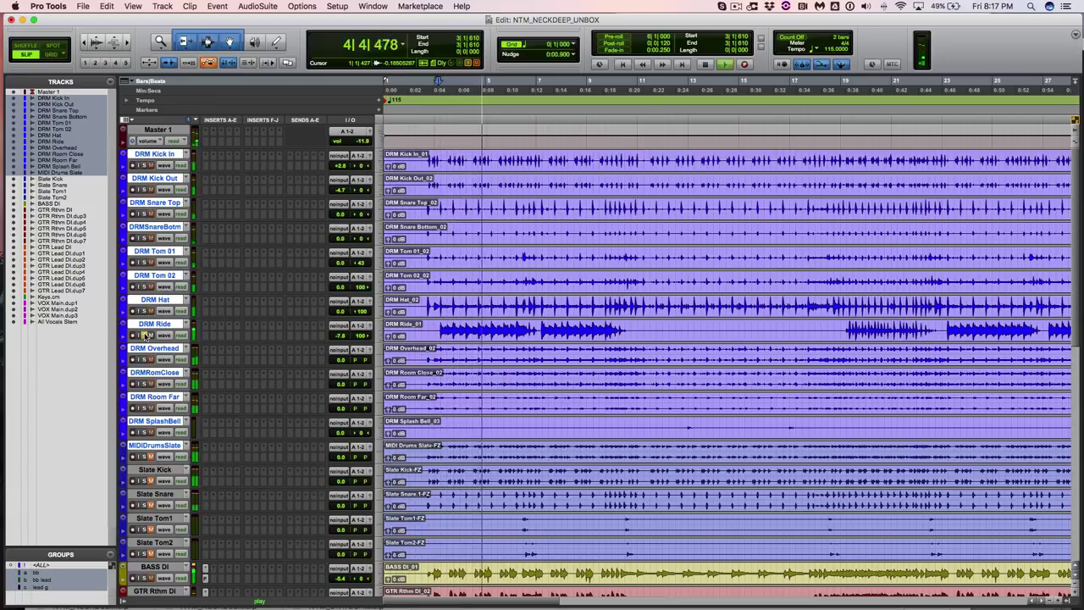
key(space)
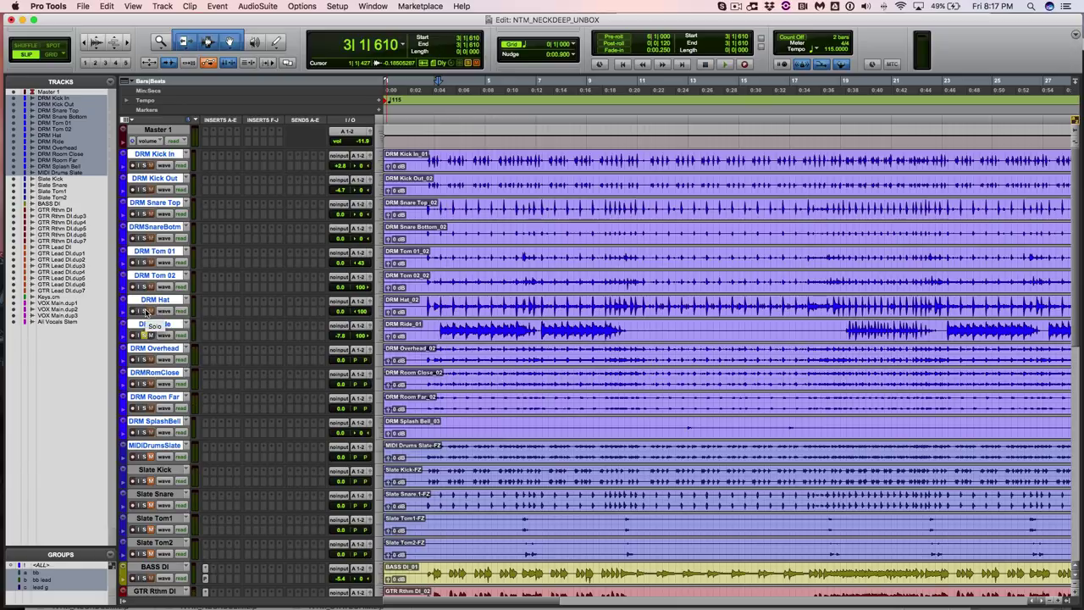
key(space)
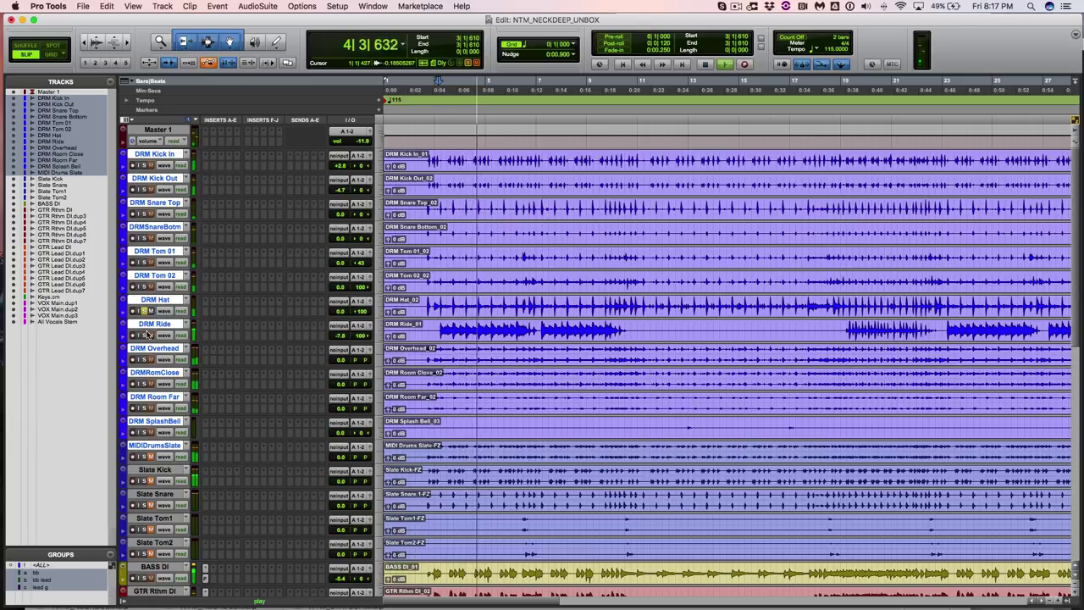
key(super+bracketleft)
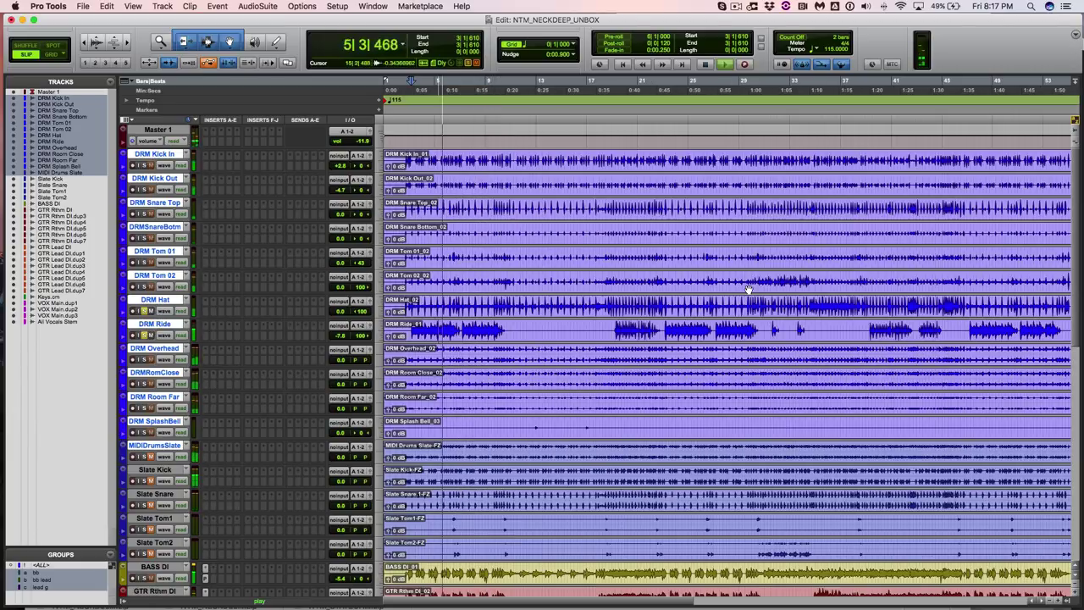
key(space)
Step: Play the drums from bar 19, then unsolo DRM Ride
click(615, 339)
key(space)
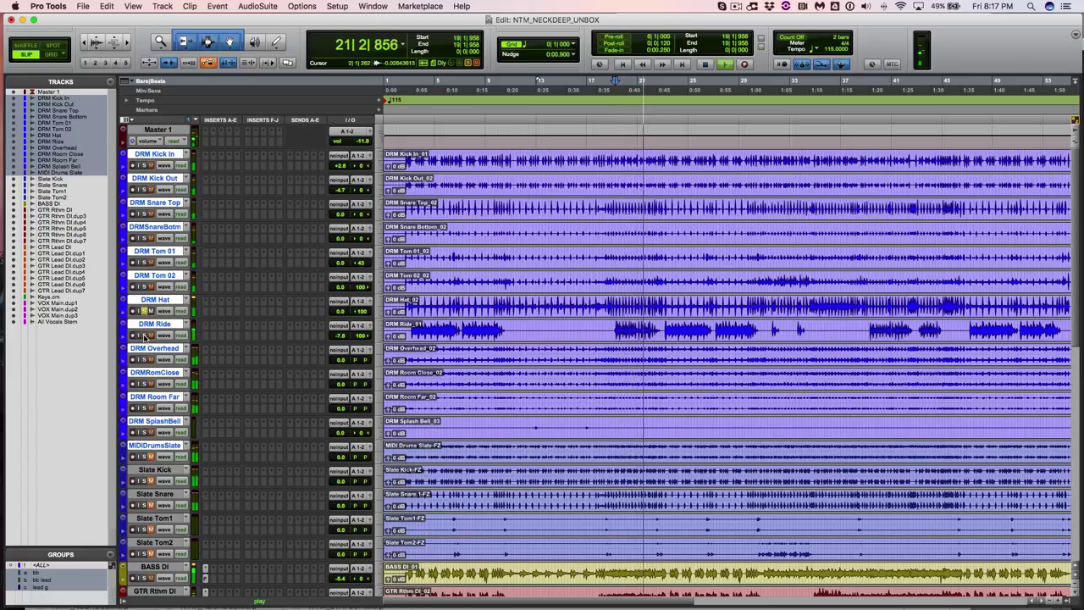
key(super+bracketleft)
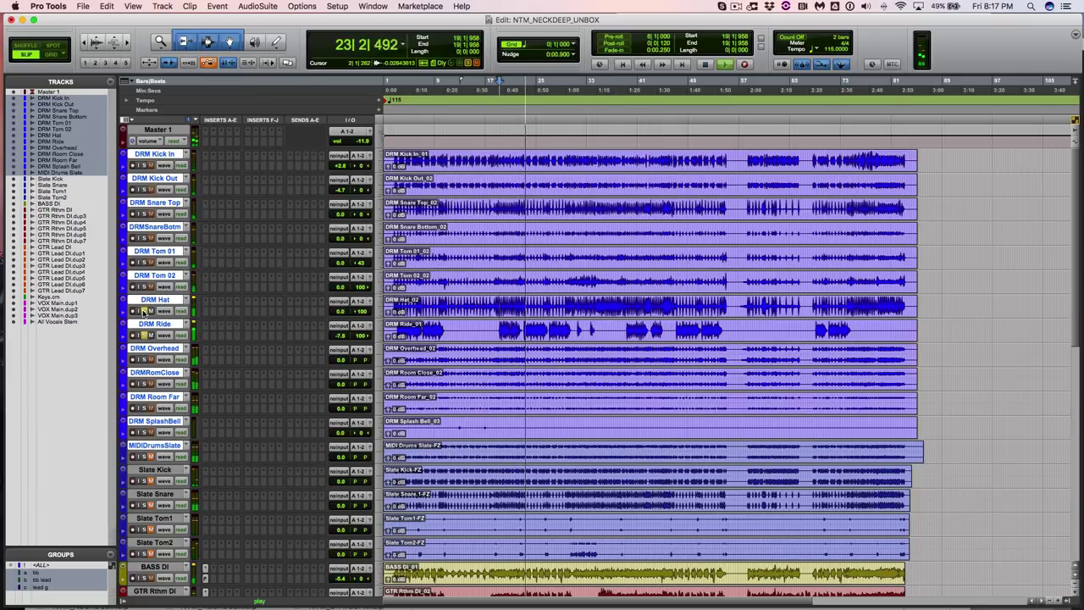
key(space)
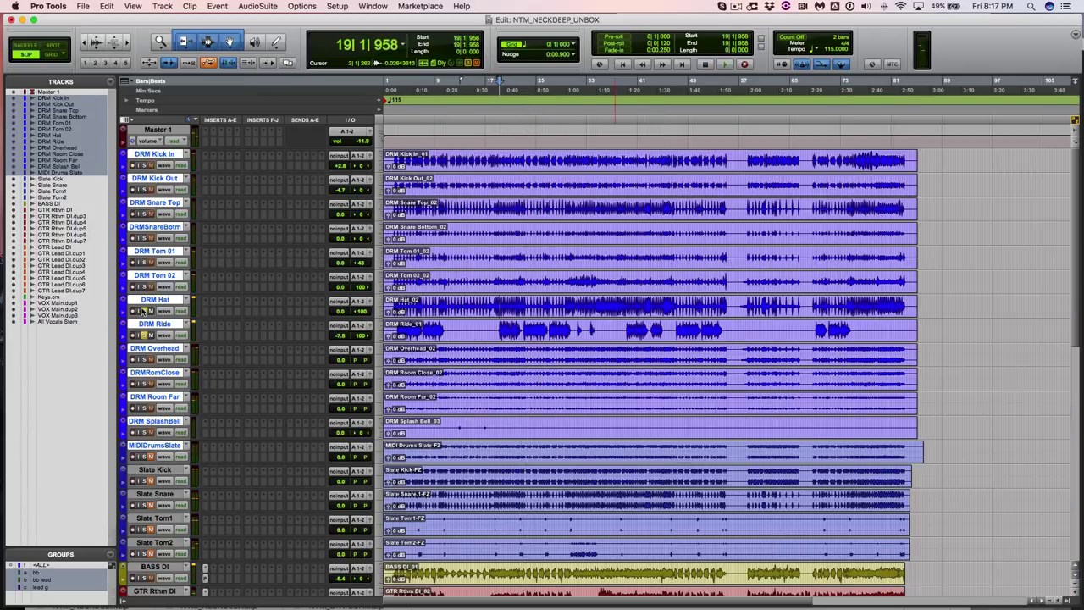
alt+click(143, 311)
Step: Solo DRMRoomClose and play the drums from bar 18
click(147, 383)
click(493, 373)
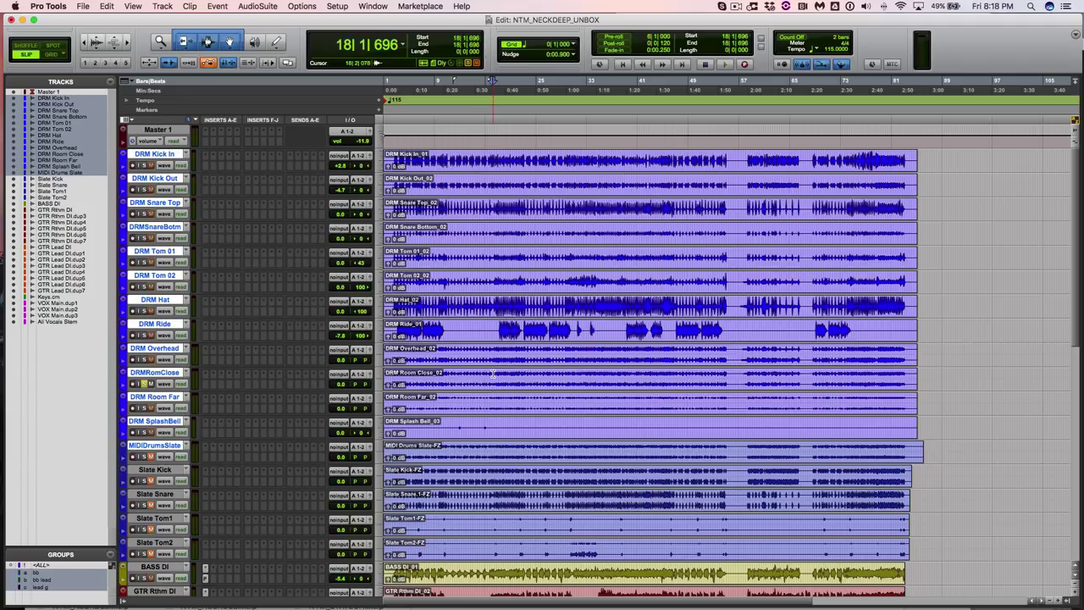
key(space)
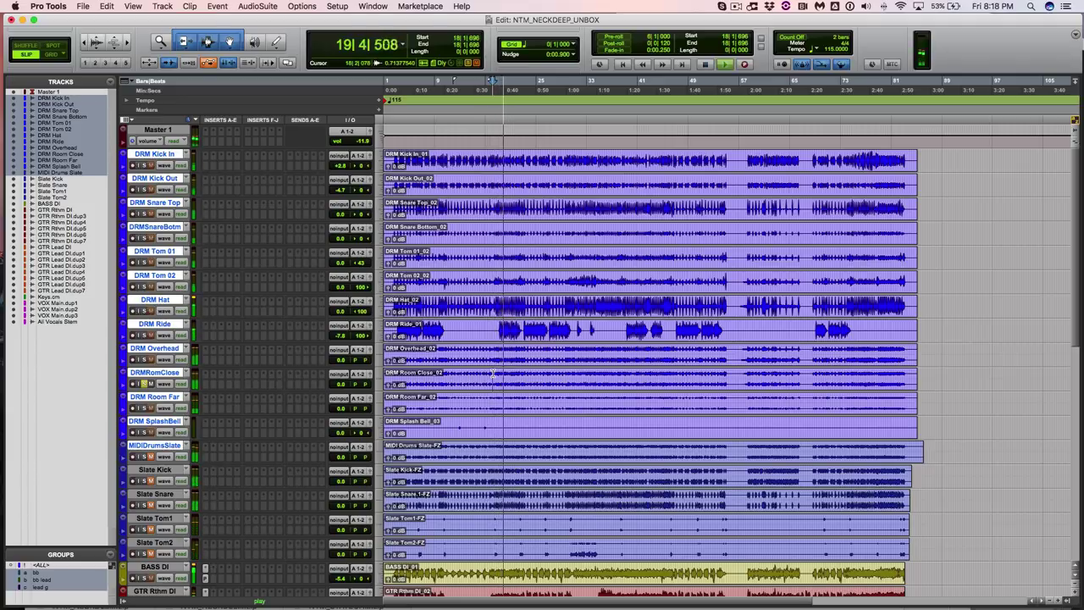
key(space)
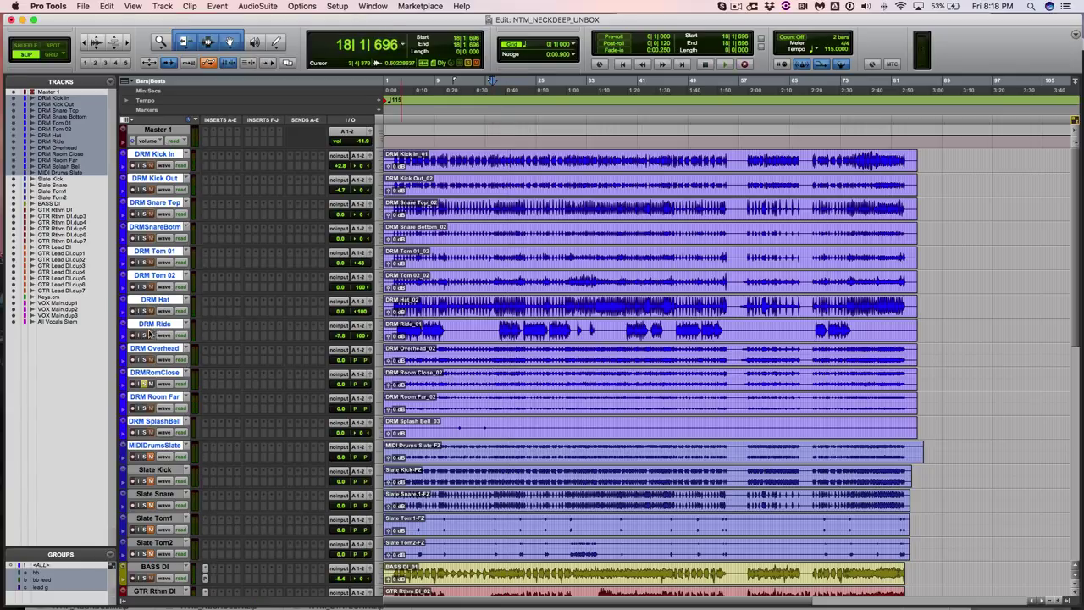
key(space)
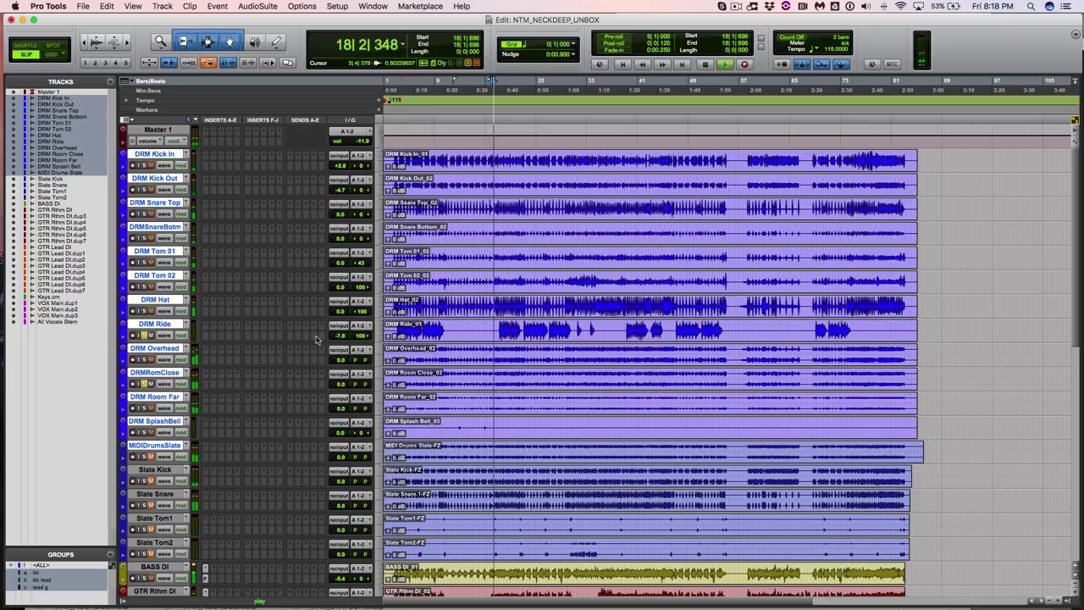
Step: Open a floating DRM Ride fader and ride its level between -23 and -20.8 dB
click(370, 329)
drag(648, 434, 657, 578)
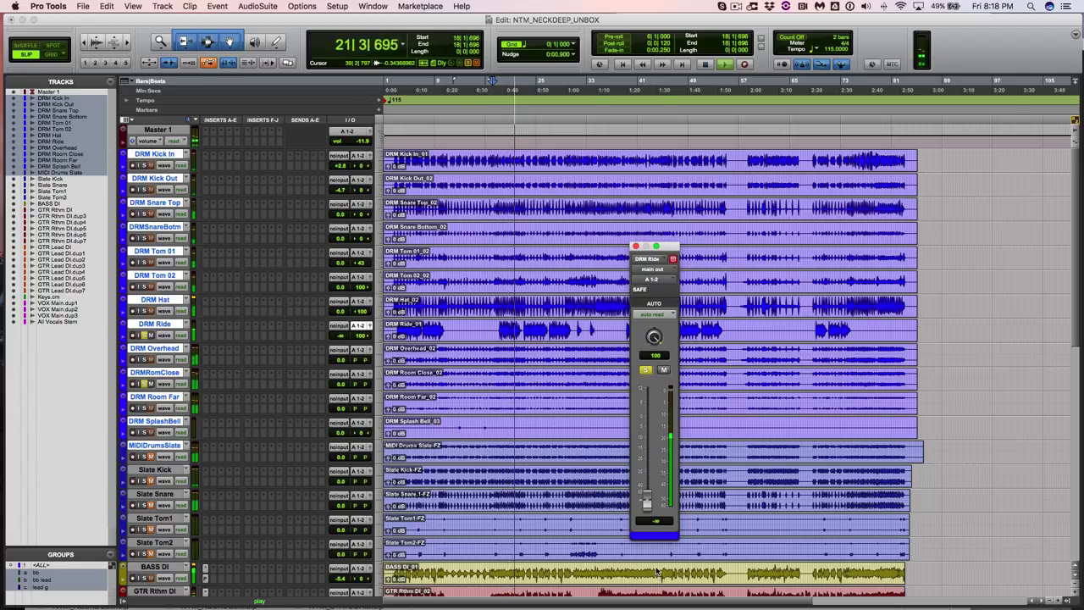
drag(646, 502, 649, 453)
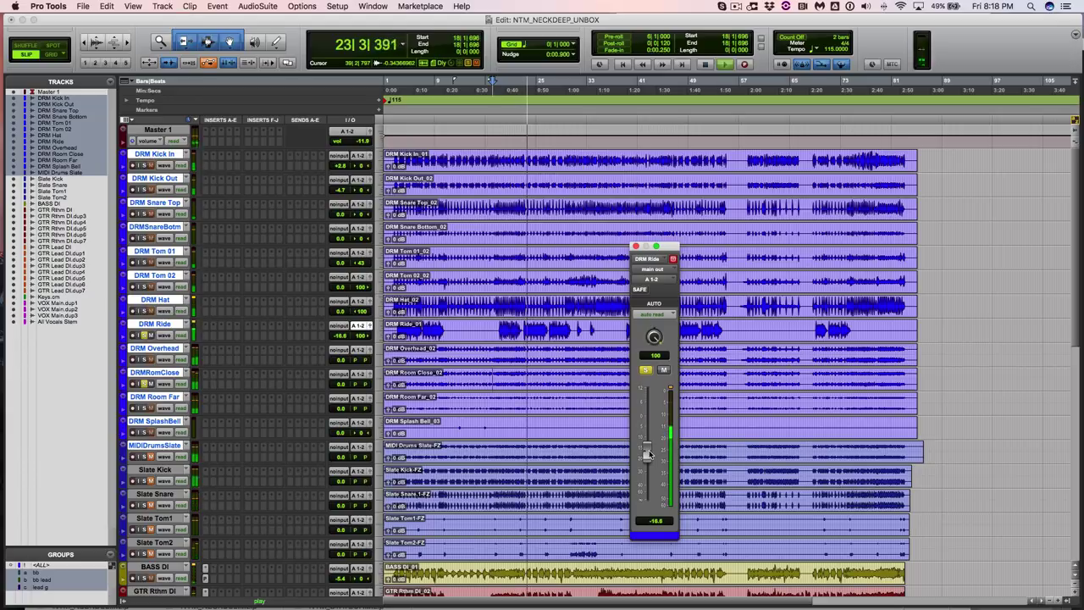
key(space)
click(498, 322)
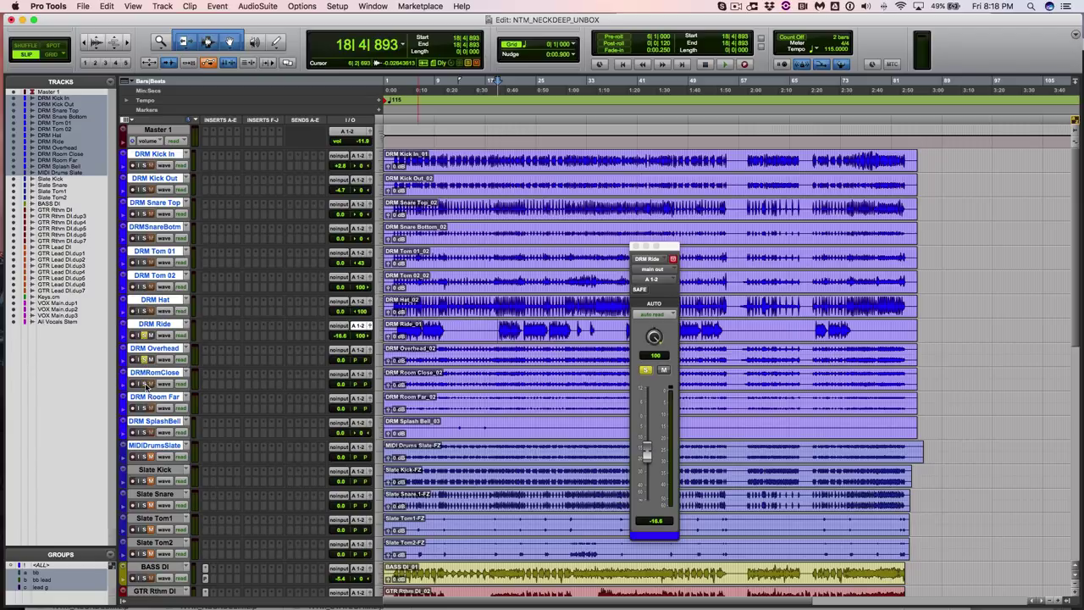
Step: Solo DRM Ride during playback and settle its level at -14.2 dB
key(space)
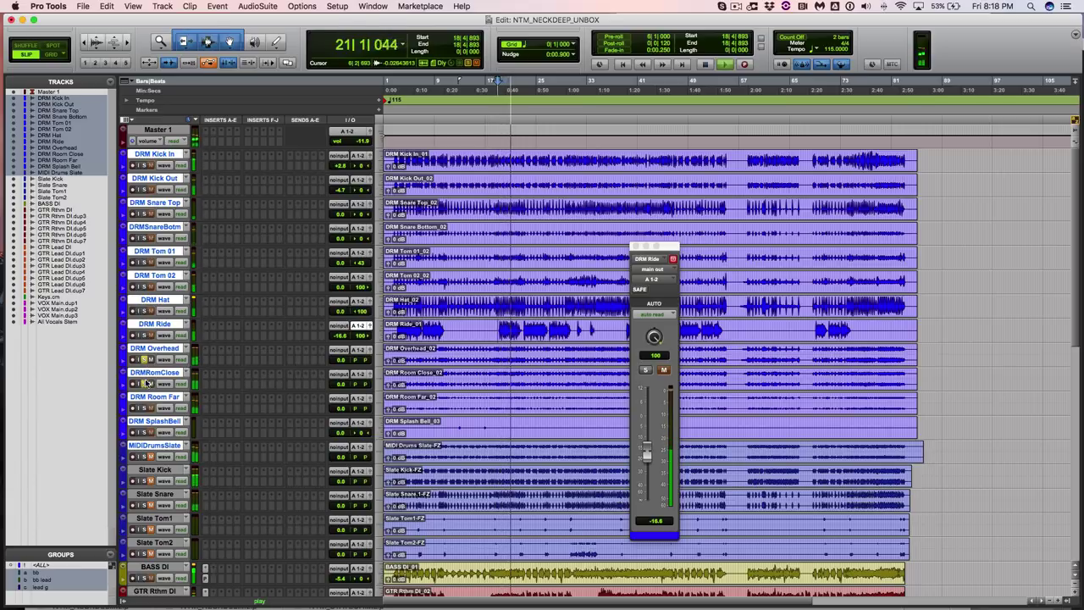
click(143, 335)
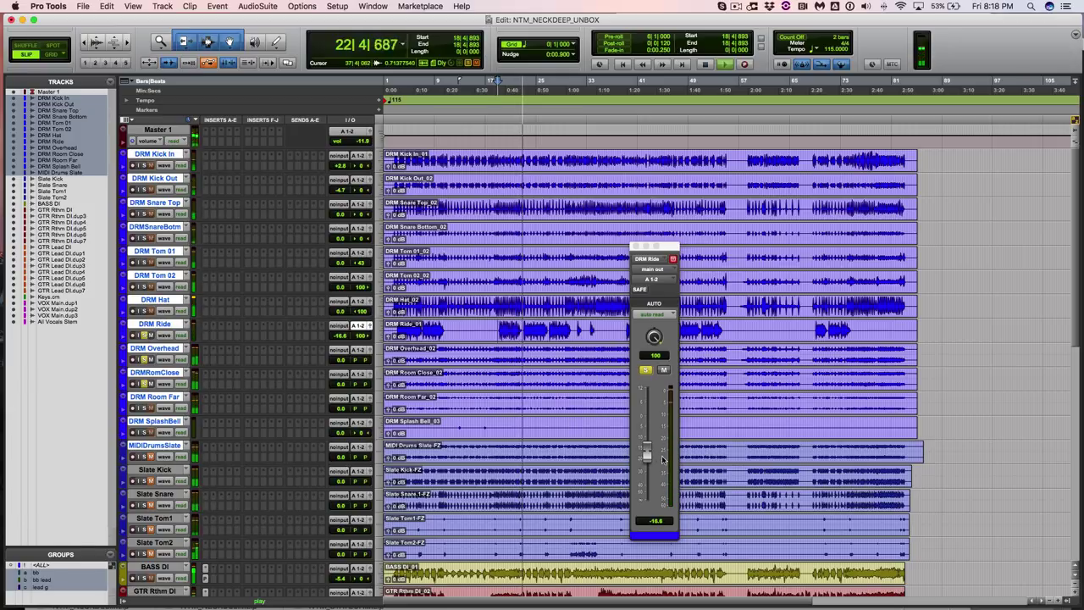
drag(646, 453, 646, 445)
click(156, 407)
key(space)
Step: Unsolo DRM Ride, solo DRM SplashBell and play from near bar 12
click(144, 408)
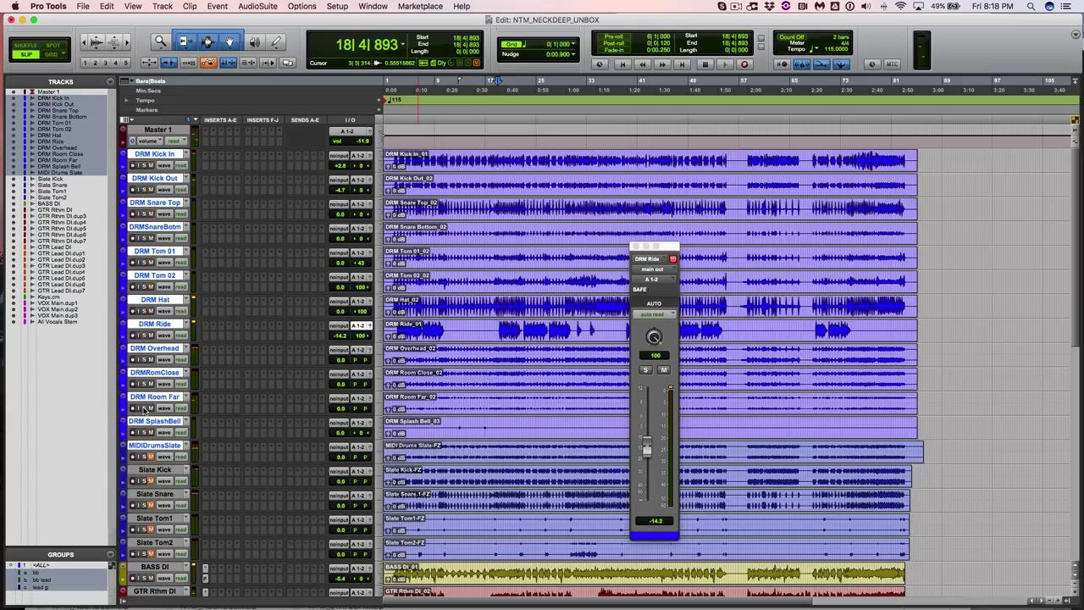
click(457, 423)
click(144, 432)
key(super+bracketright)
key(super+bracketright)
key(super+bracketright)
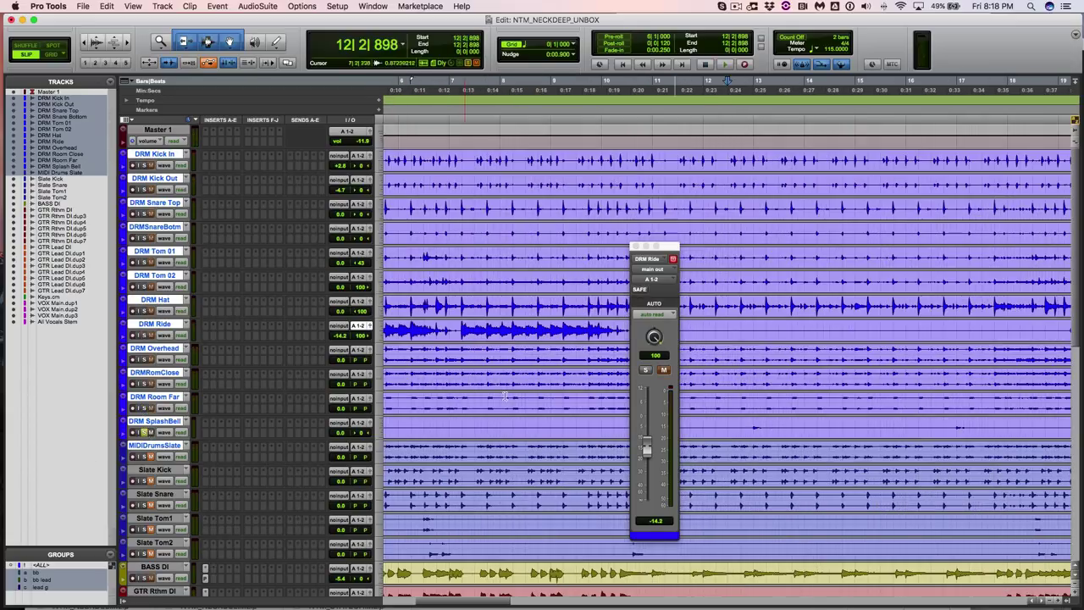
key(space)
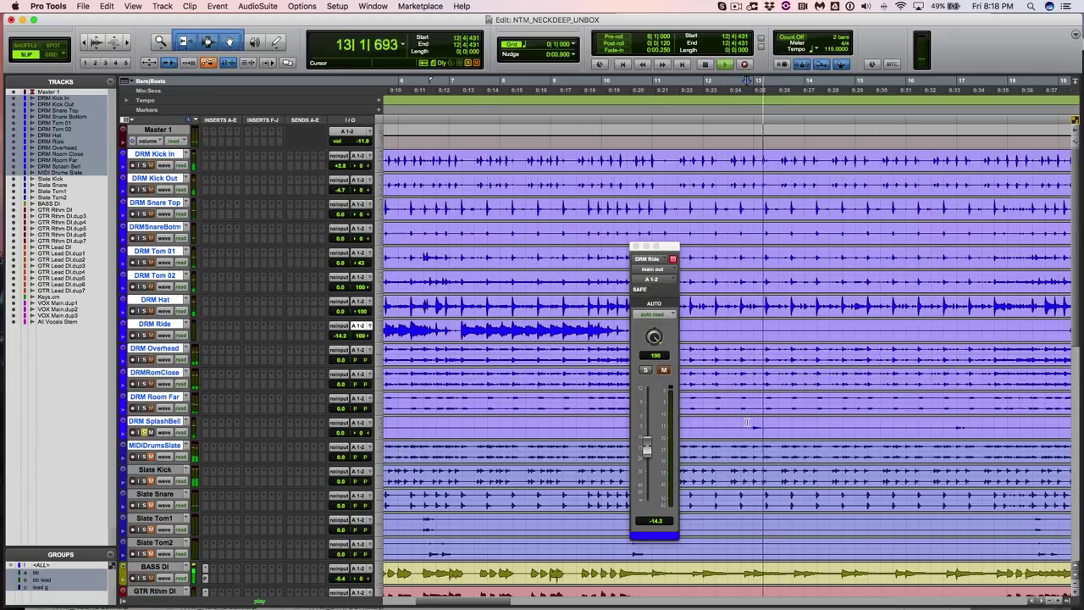
Step: Zoom the timeline back out and move the DRM Ride level window higher up
key(super+bracketleft)
key(super+bracketleft)
key(space)
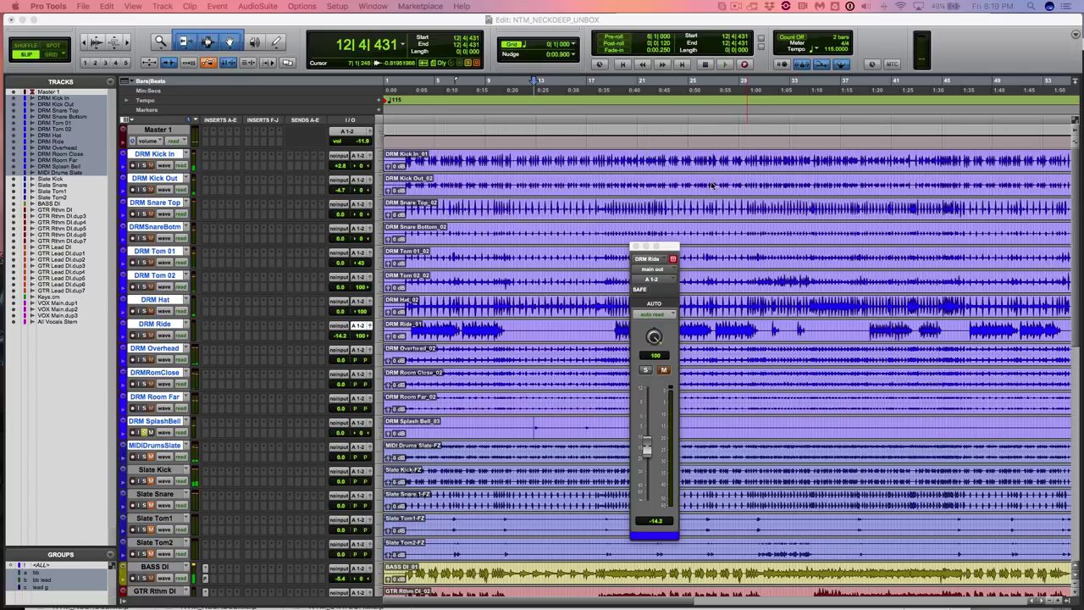
drag(672, 248, 655, 137)
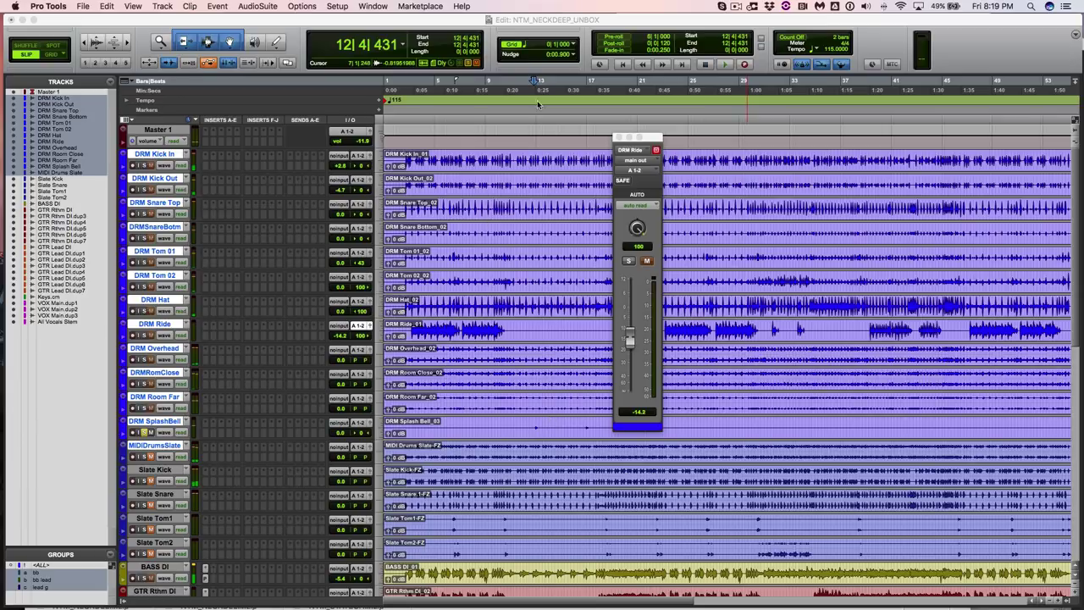
drag(589, 20, 587, 20)
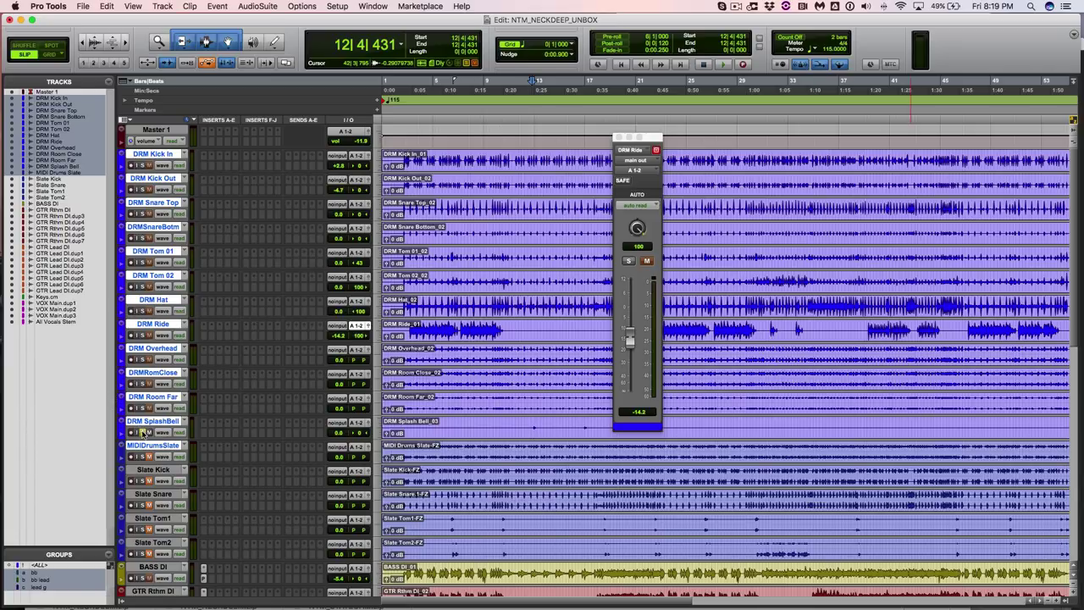
Step: Toggle the MIDIDrumsSlate mute, enlarge all track heights and play from bar 3
click(150, 456)
scroll(150, 458, down, 3)
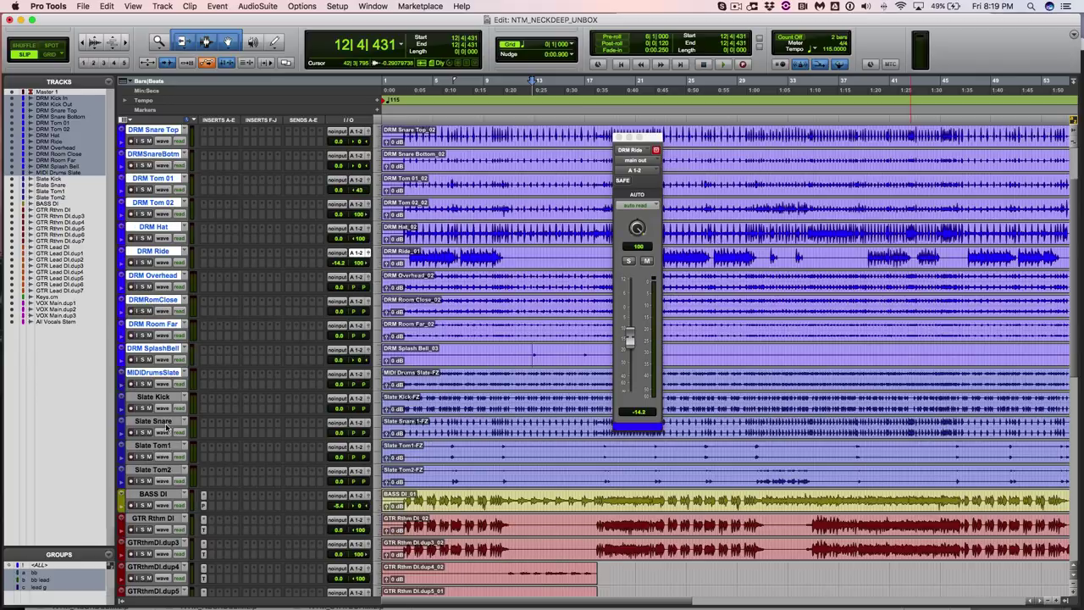
click(146, 384)
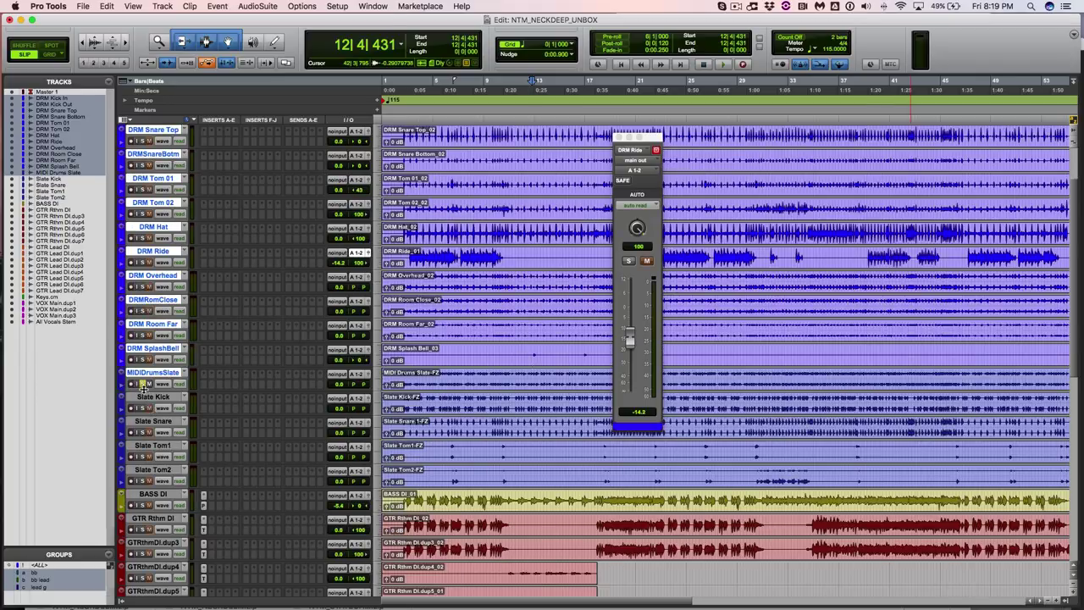
key(ctrl+alt+Up)
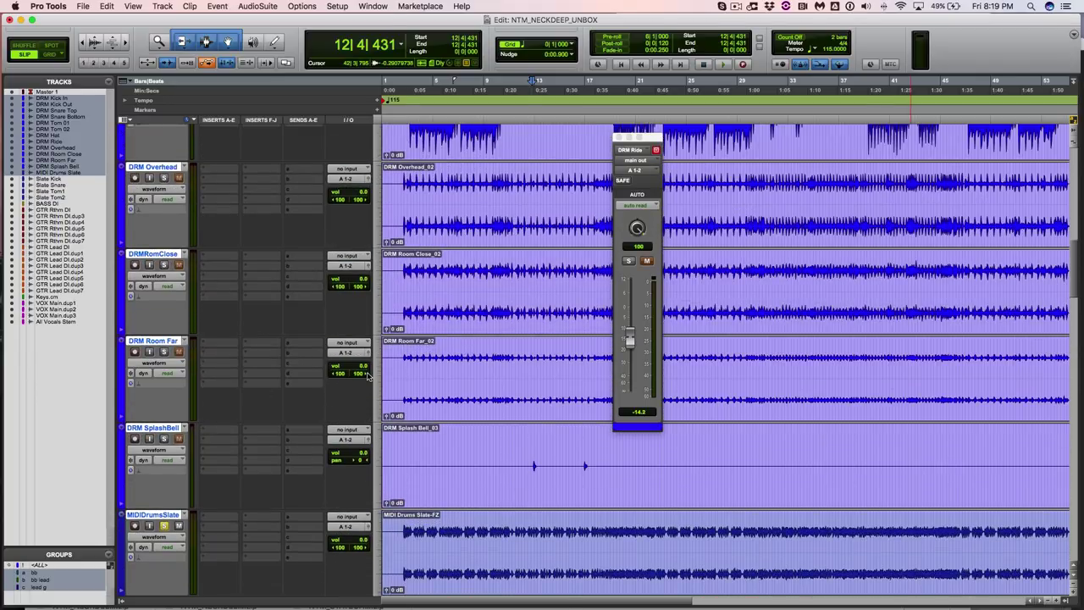
scroll(368, 376, down, 3)
click(412, 319)
key(space)
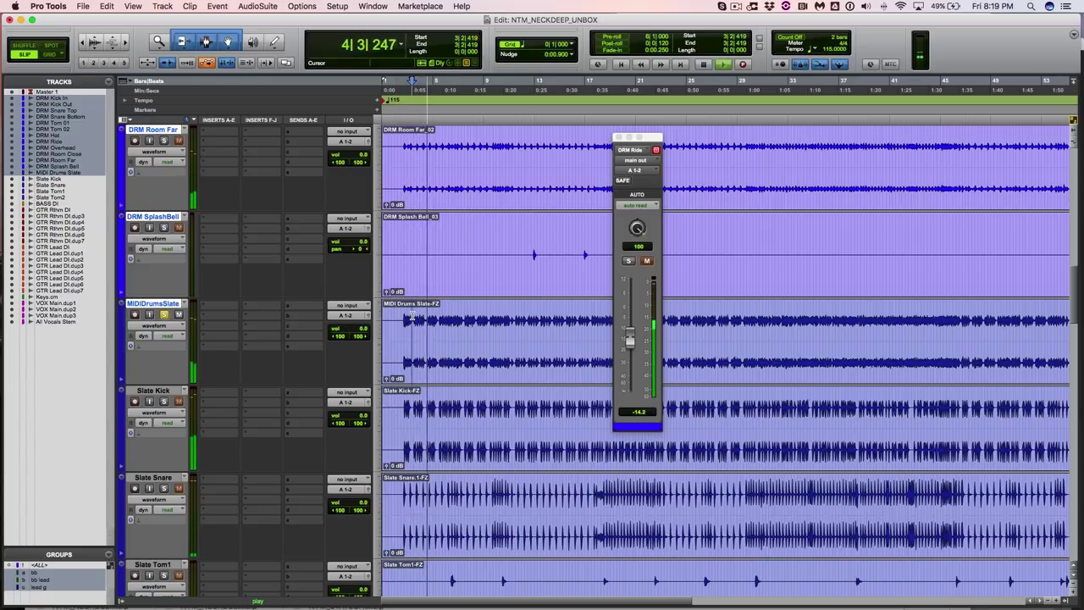
Step: Solo the Slate Kick, Slate Snare, Slate Tom1 and Slate Tom2 tracks
click(164, 401)
click(164, 488)
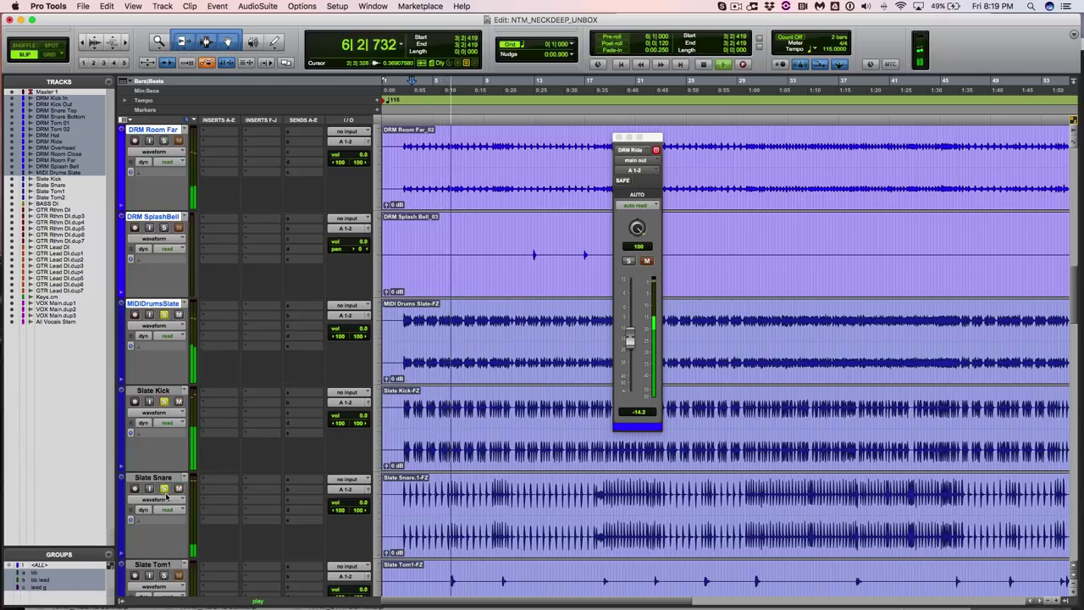
click(163, 575)
scroll(164, 575, down, 5)
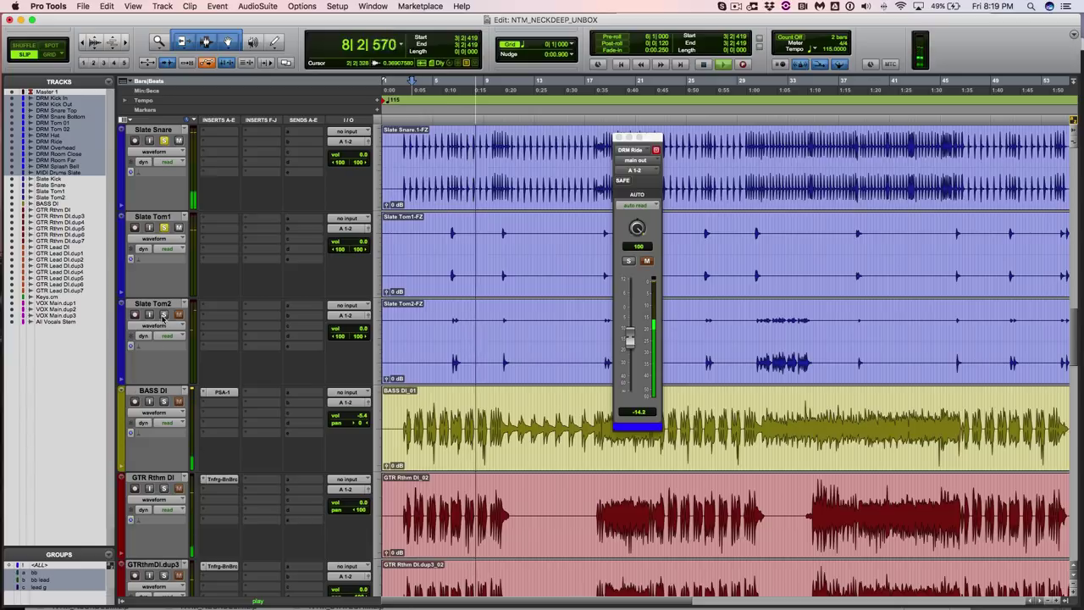
click(164, 315)
scroll(353, 361, up, 3)
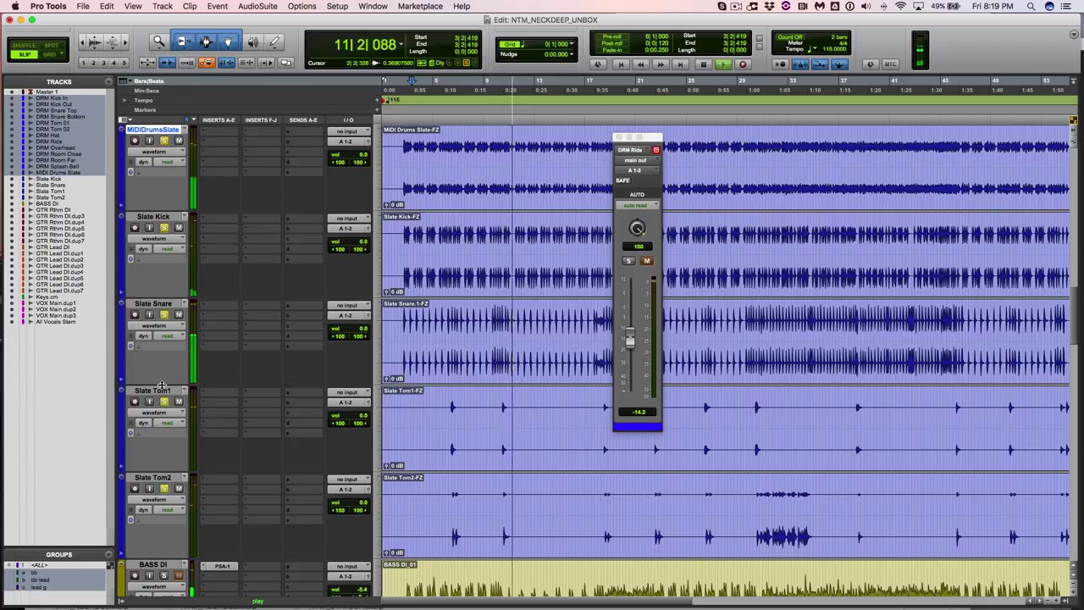
Step: Shrink the track heights and restart playback from bar 30
key(ctrl+alt+Down)
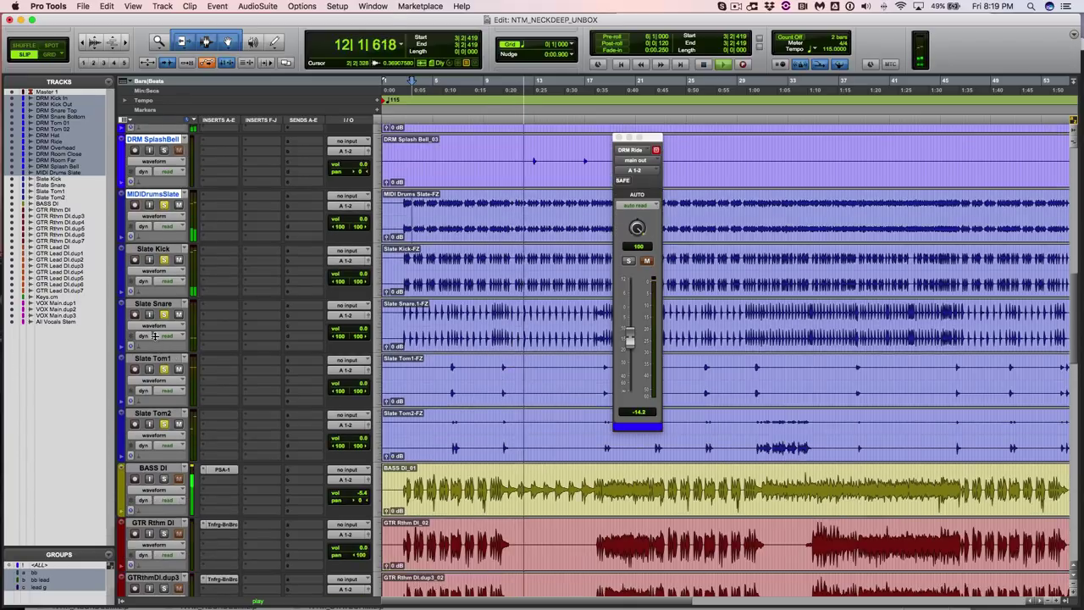
key(ctrl+alt+Down)
key(space)
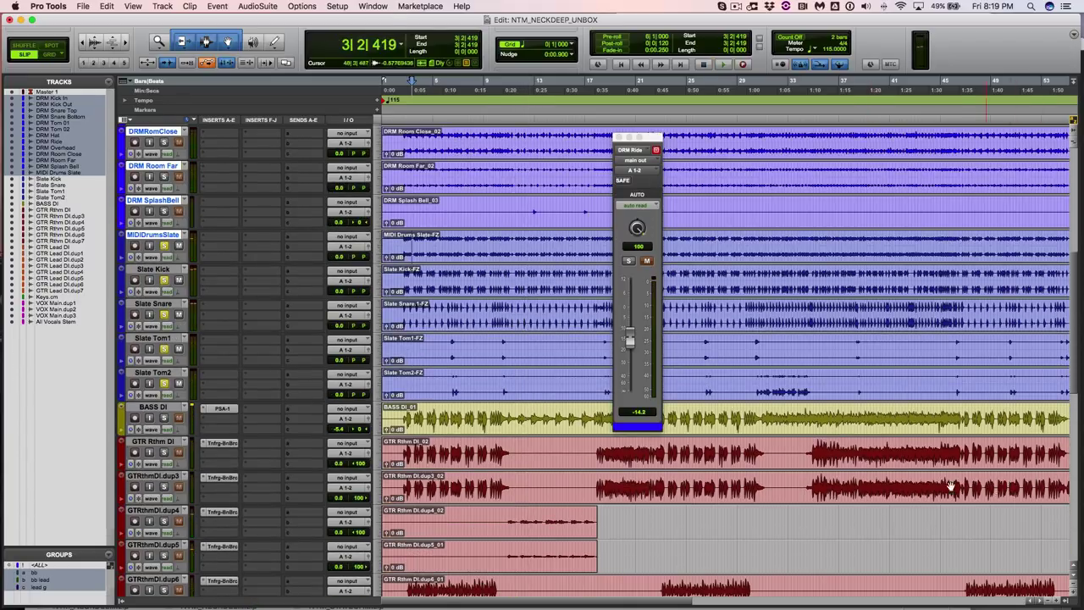
click(755, 377)
key(space)
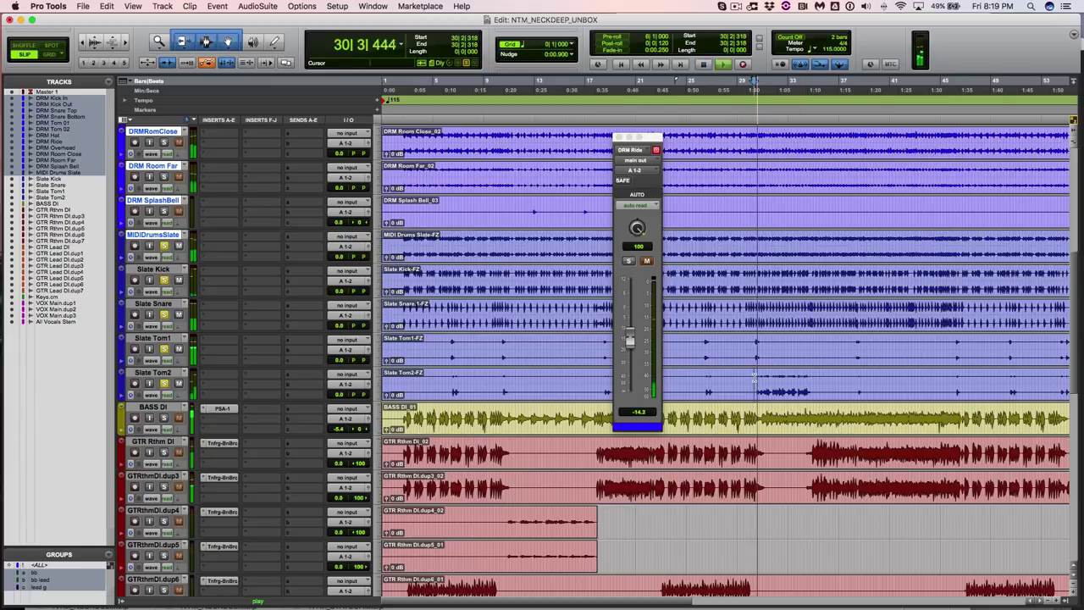
scroll(421, 337, up, 1)
scroll(258, 300, up, 5)
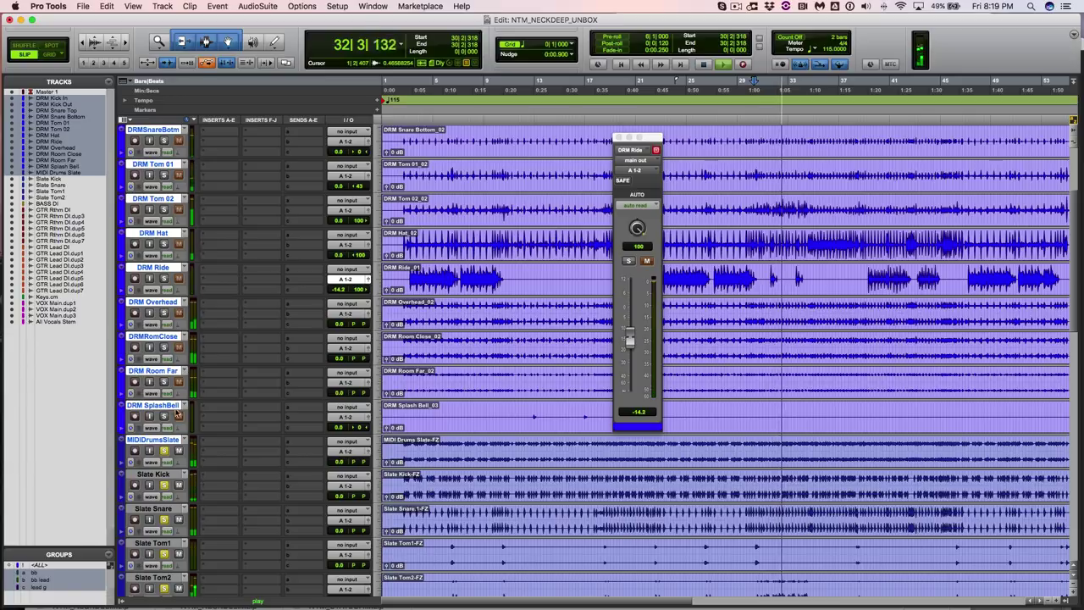
Step: Add DRM Ride to the solos, then stop and set the start to 2|2|499
key(shift+s)
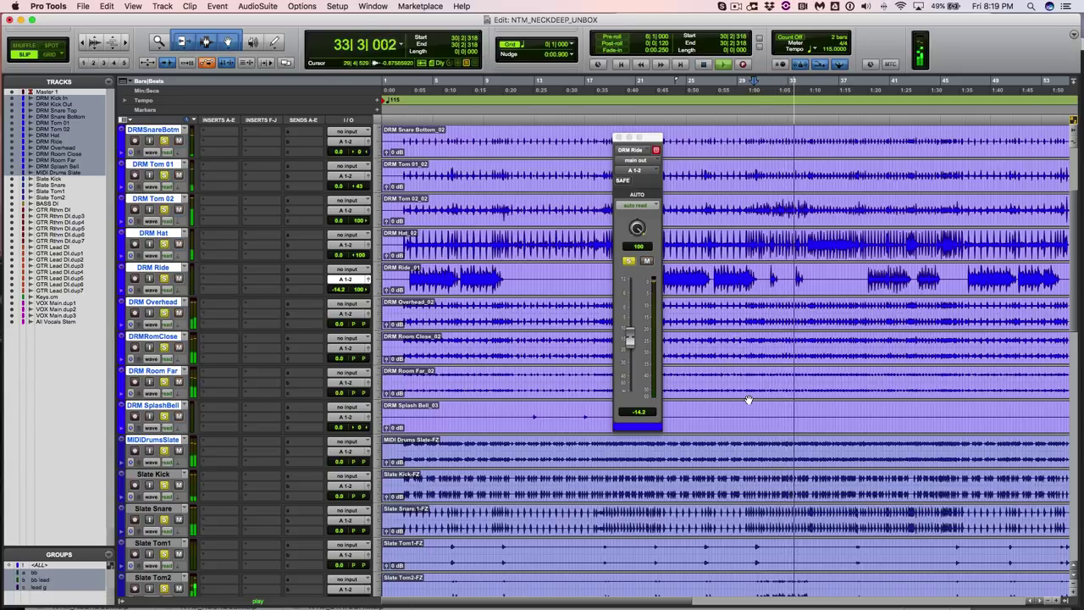
scroll(746, 384, down, 2)
key(space)
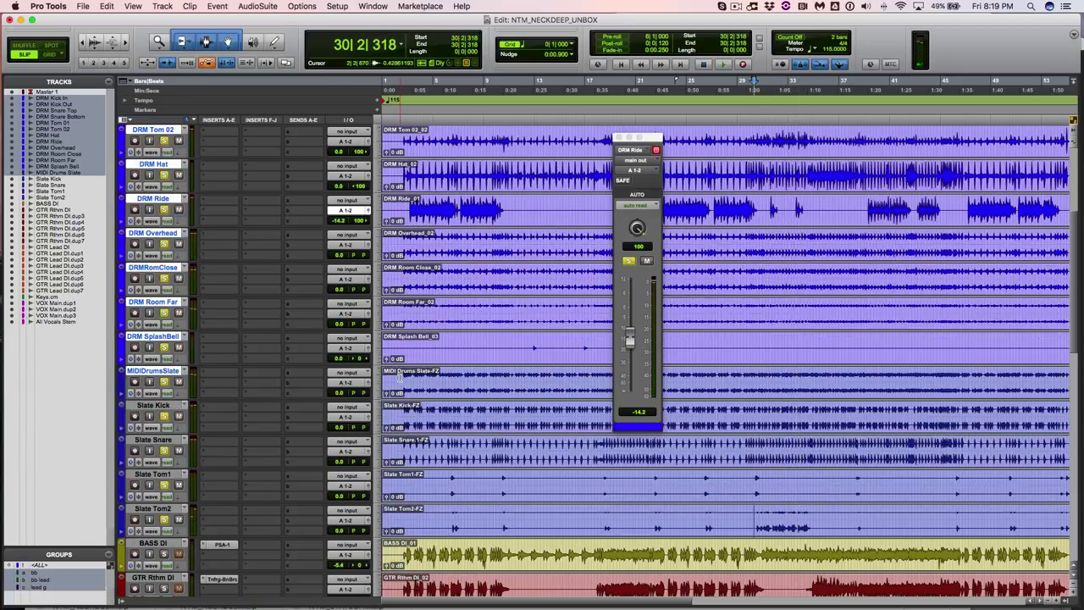
click(399, 379)
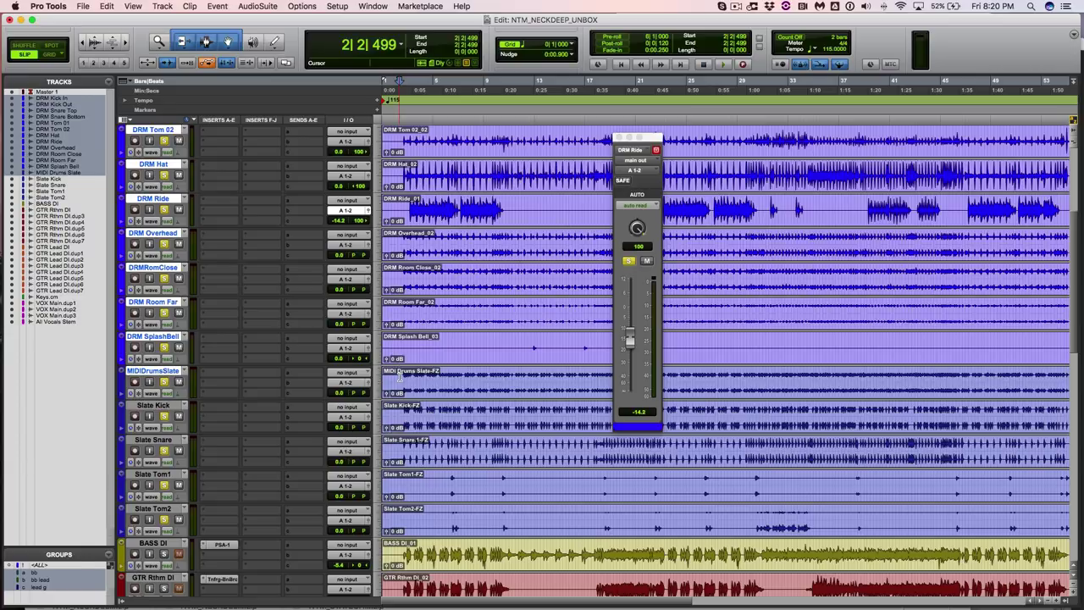
Step: Play from 2|2|499 and open the SansAmp PSA-1 plug-in on BASS DI
key(space)
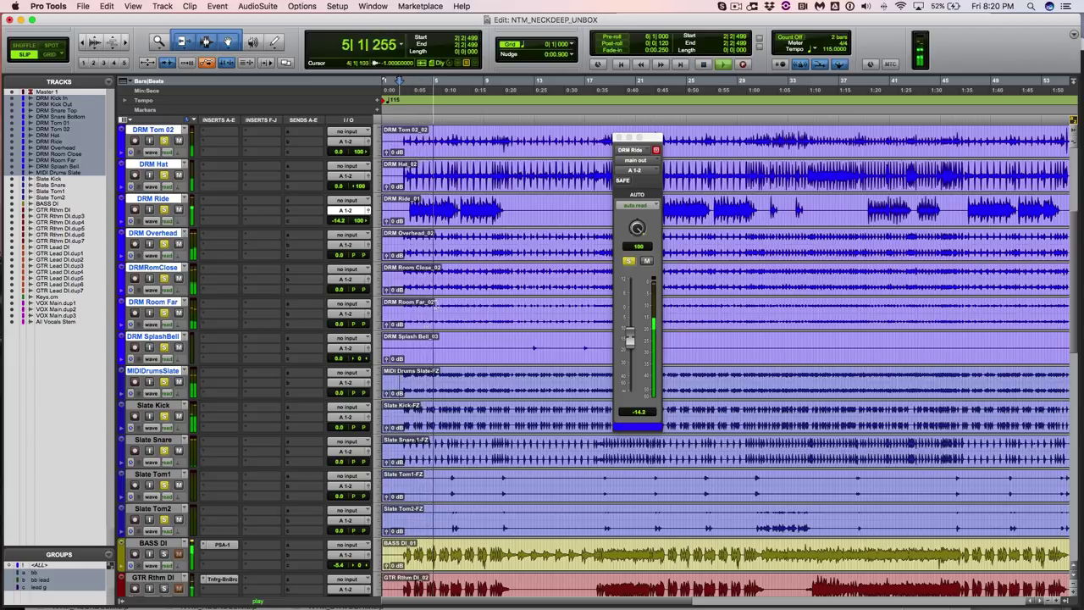
scroll(157, 319, down, 7)
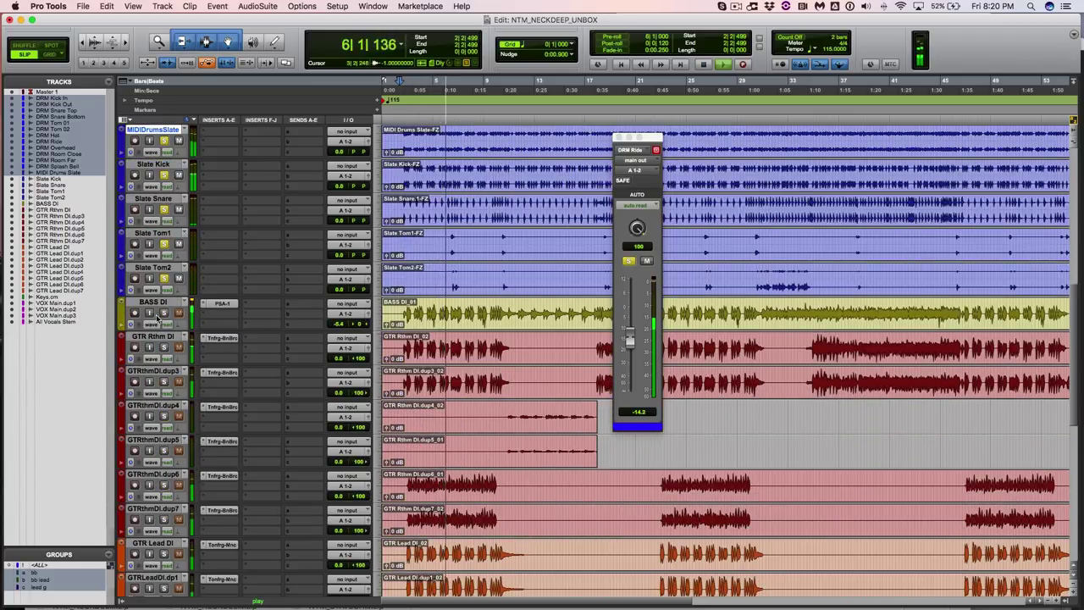
click(222, 303)
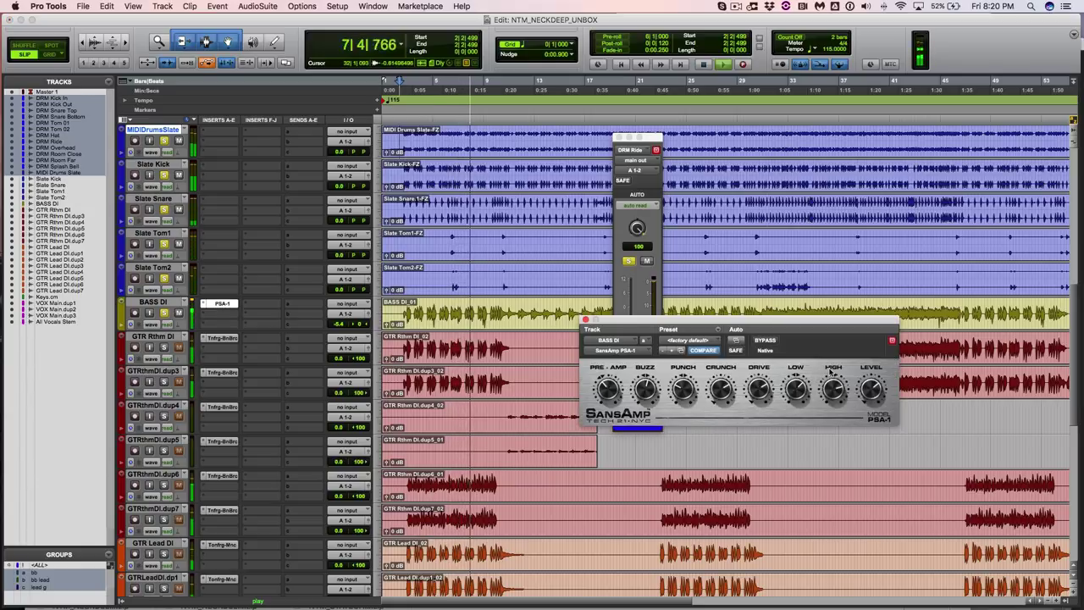
Step: Bypass SansAmp on BASS DI and move its window off the DRM Ride fader
click(765, 340)
key(space)
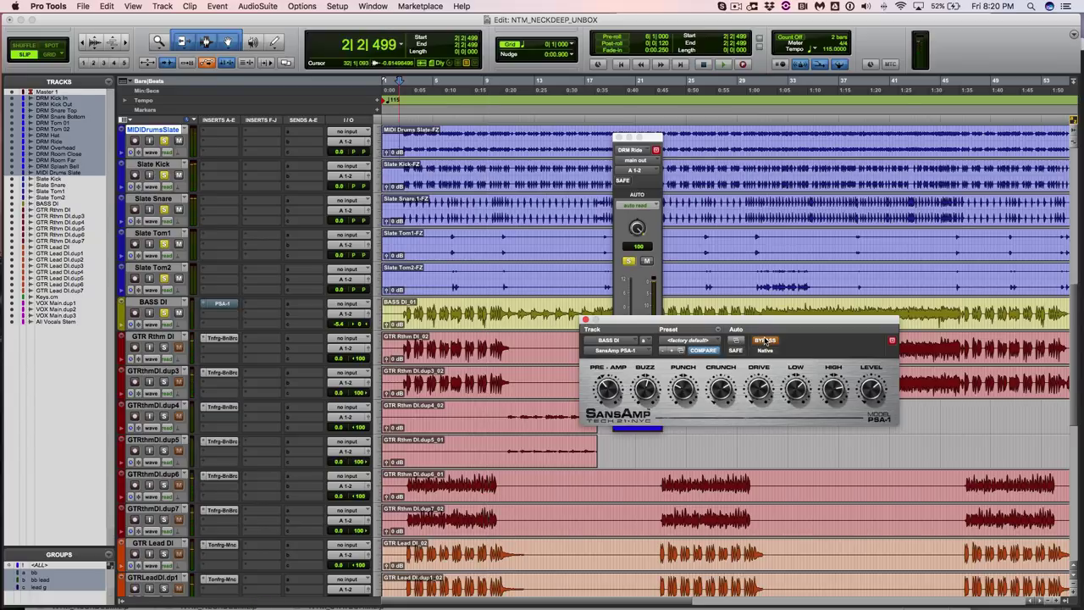
drag(769, 320, 755, 364)
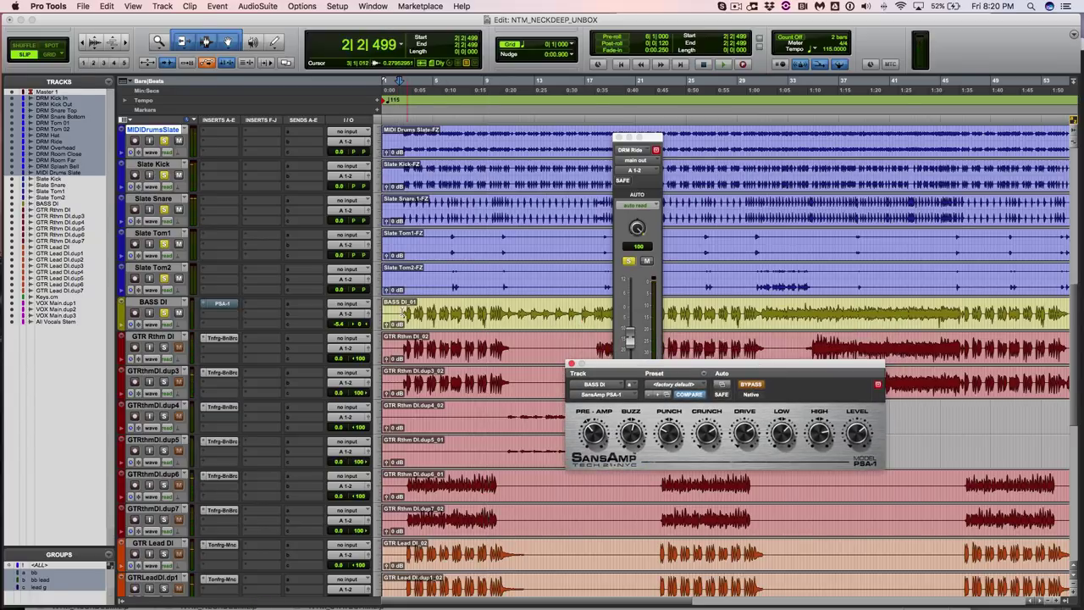
key(space)
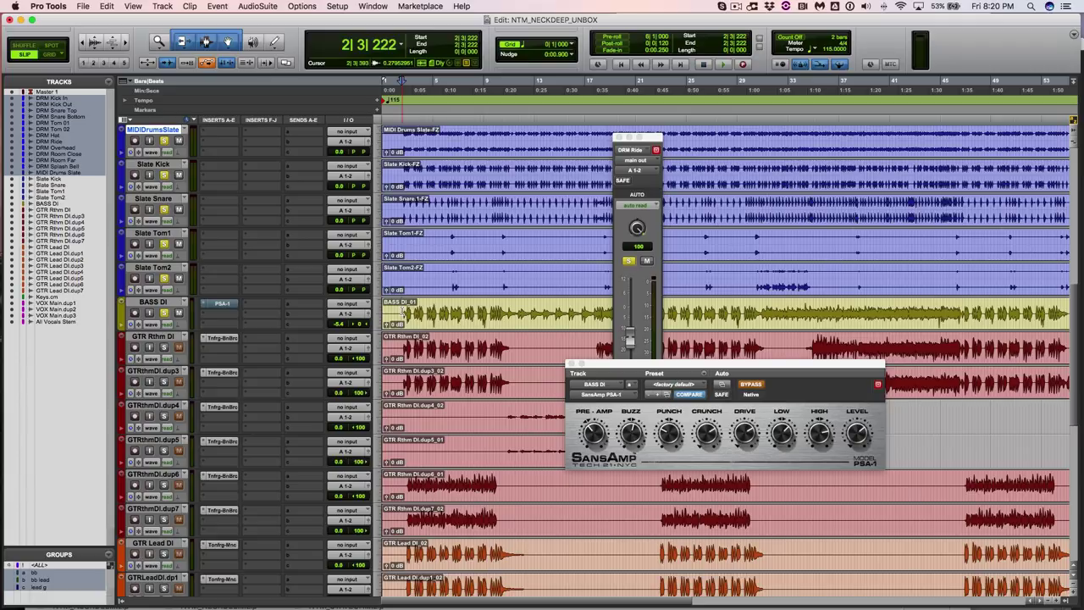
key(space)
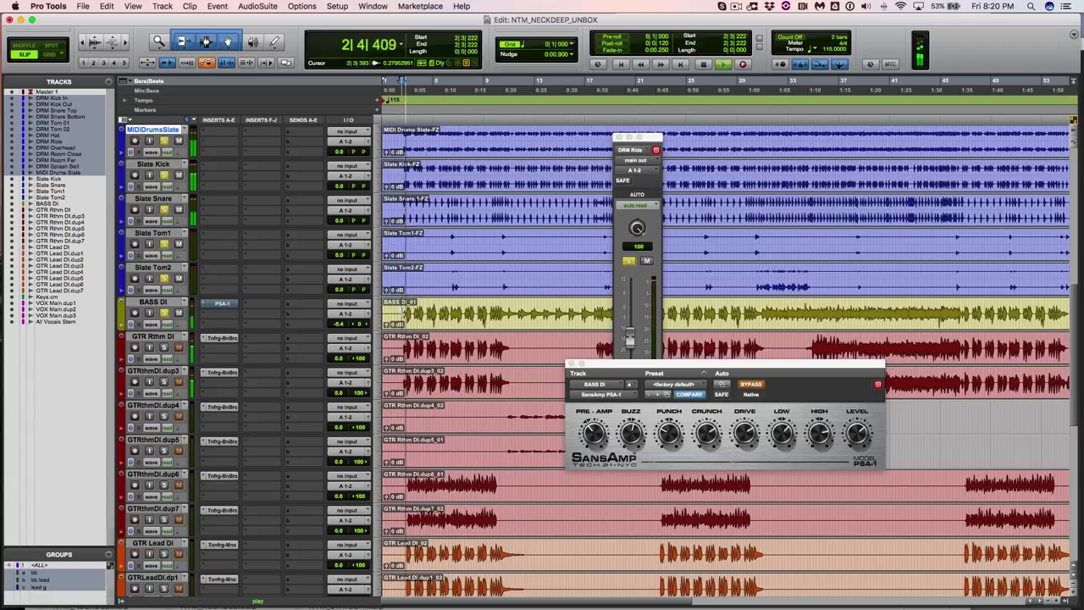
Step: Solo BASS DI, lower DRM Ride to -14.0 dB, and play from near bar 32
click(165, 313)
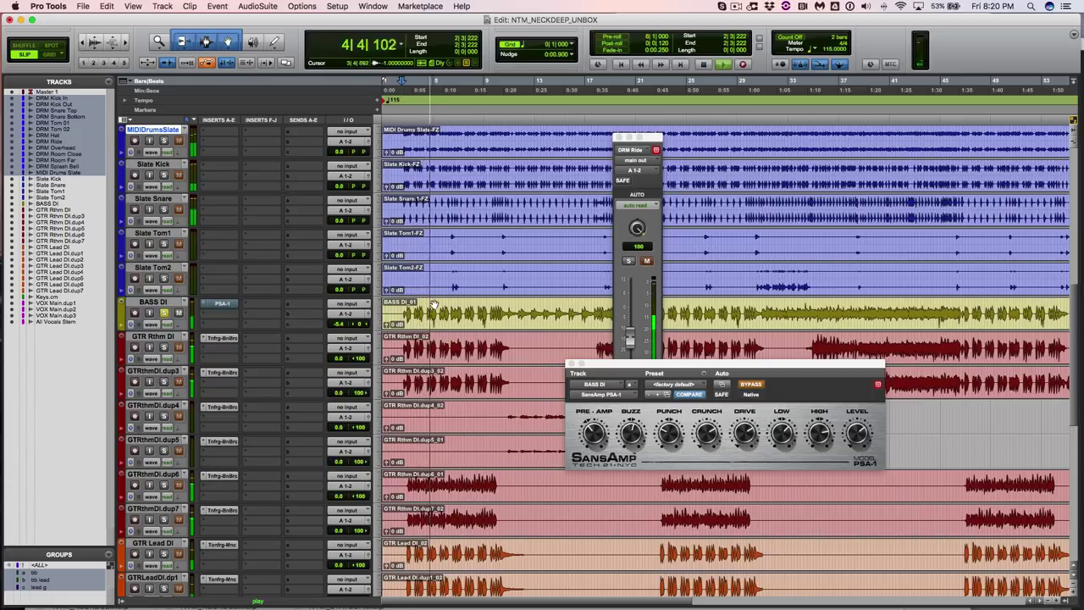
drag(629, 330, 629, 335)
click(560, 307)
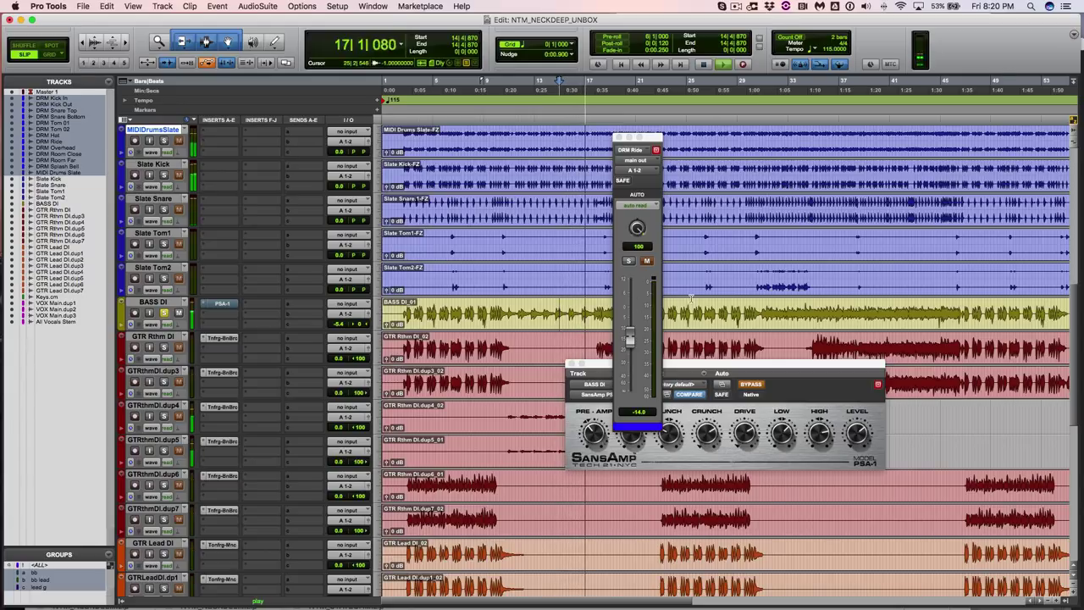
key(space)
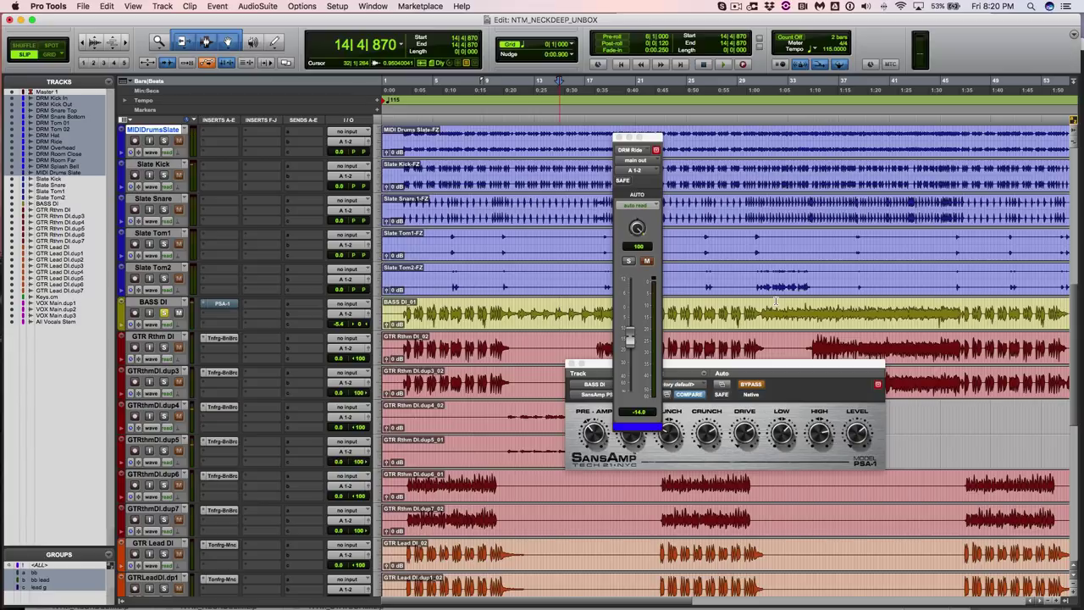
click(776, 300)
key(space)
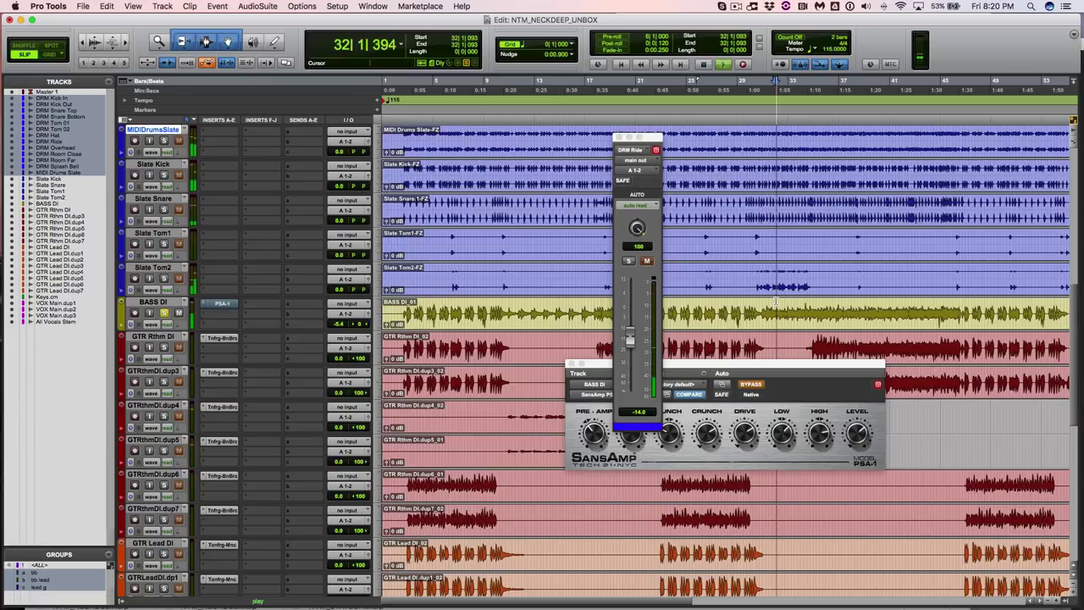
Step: Turn the SansAmp effect on for BASS DI and listen to the amped bass
click(753, 387)
key(space)
click(753, 386)
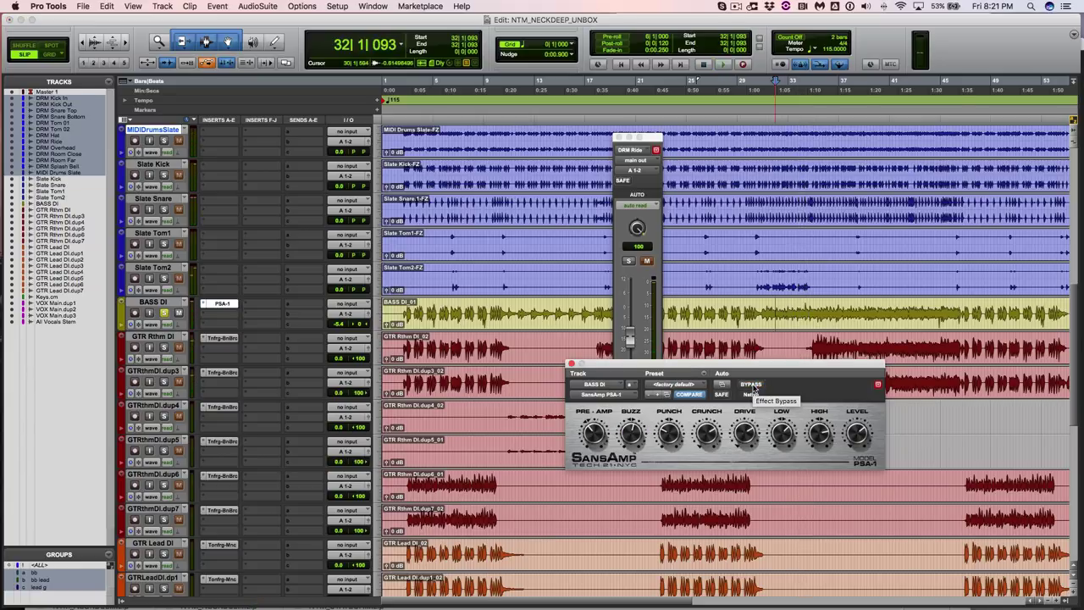
key(space)
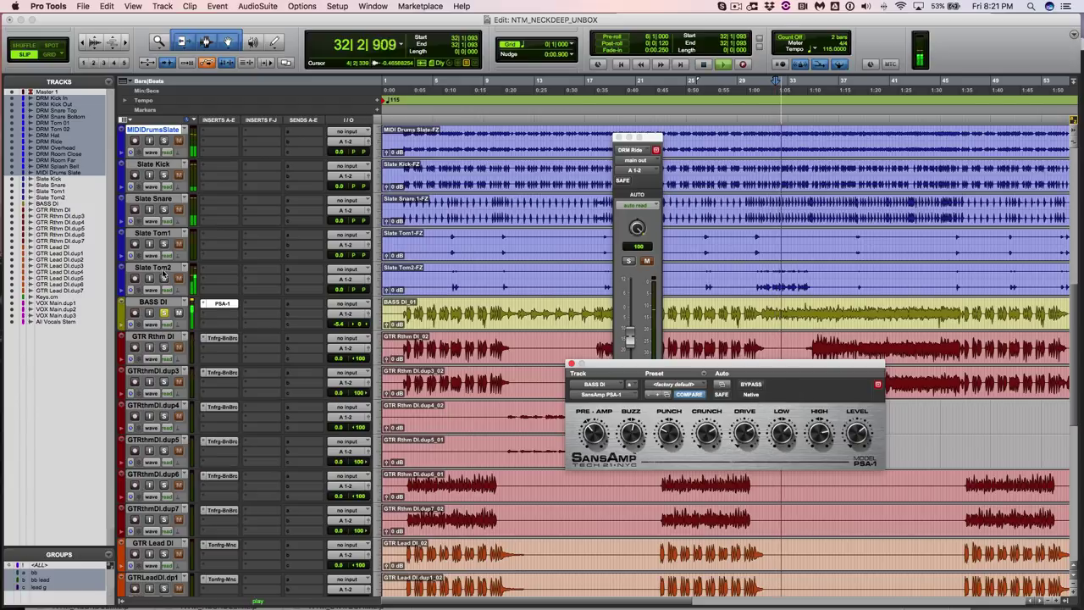
Step: Solo DRM Ride and play to audition the ride
scroll(164, 272, up, 2)
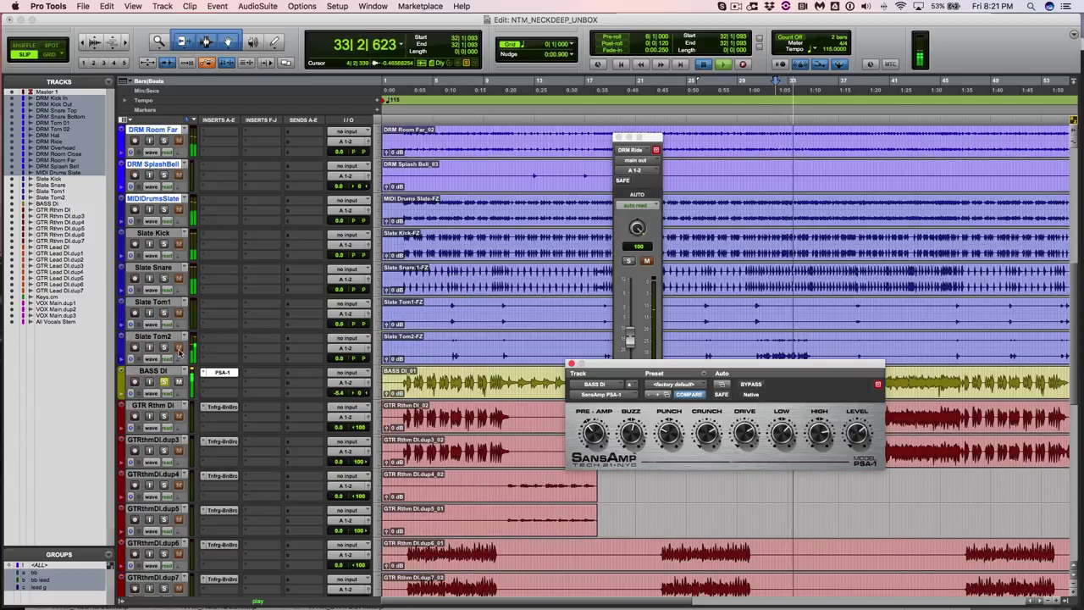
key(space)
click(165, 348)
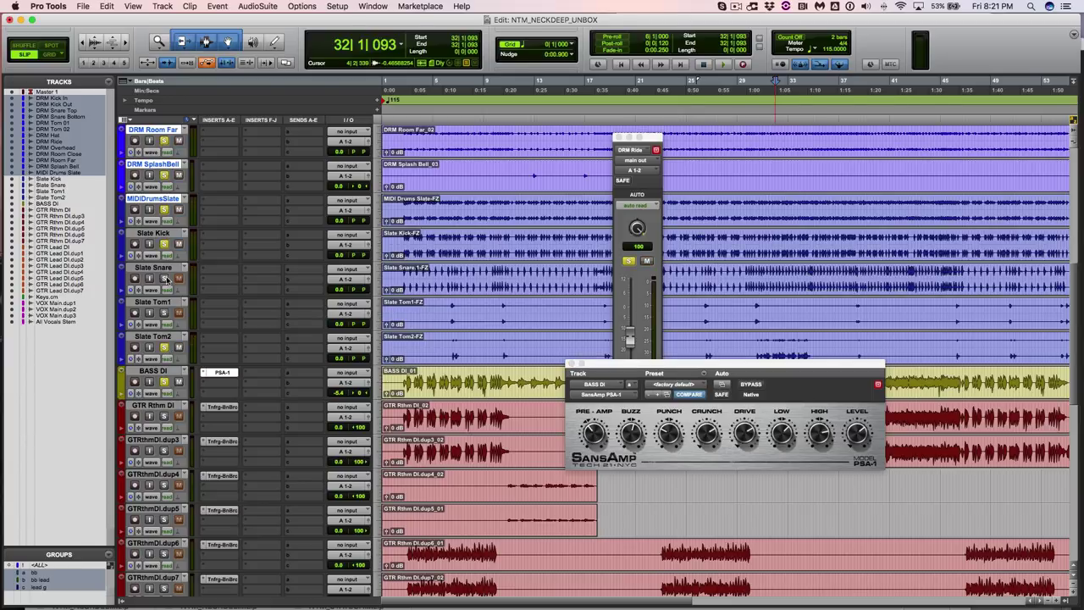
key(space)
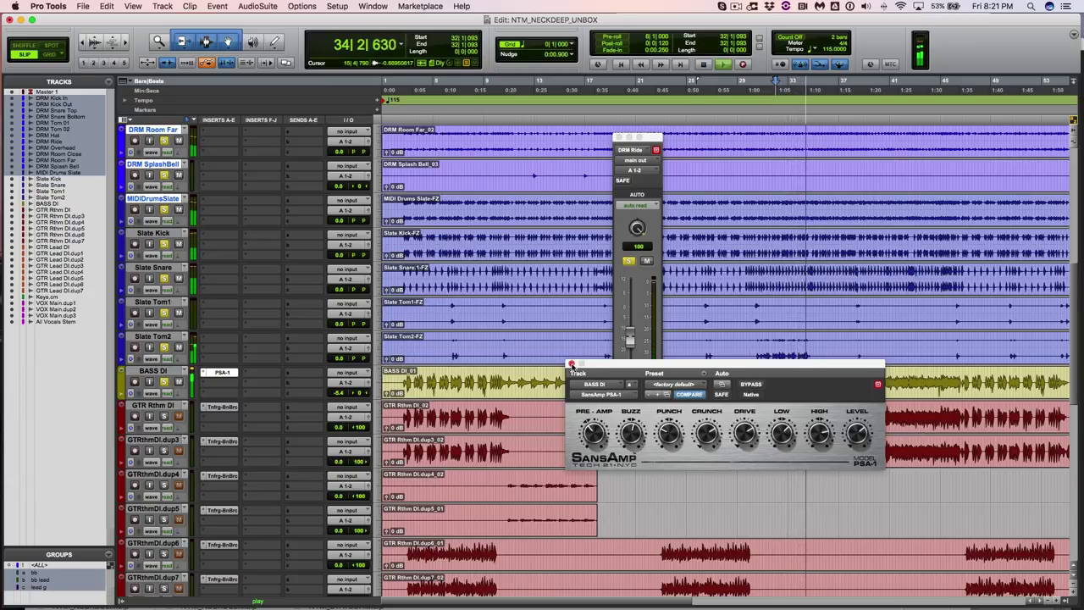
Step: Close the SansAmp window, zoom out to the whole song, and return to the song start
click(571, 366)
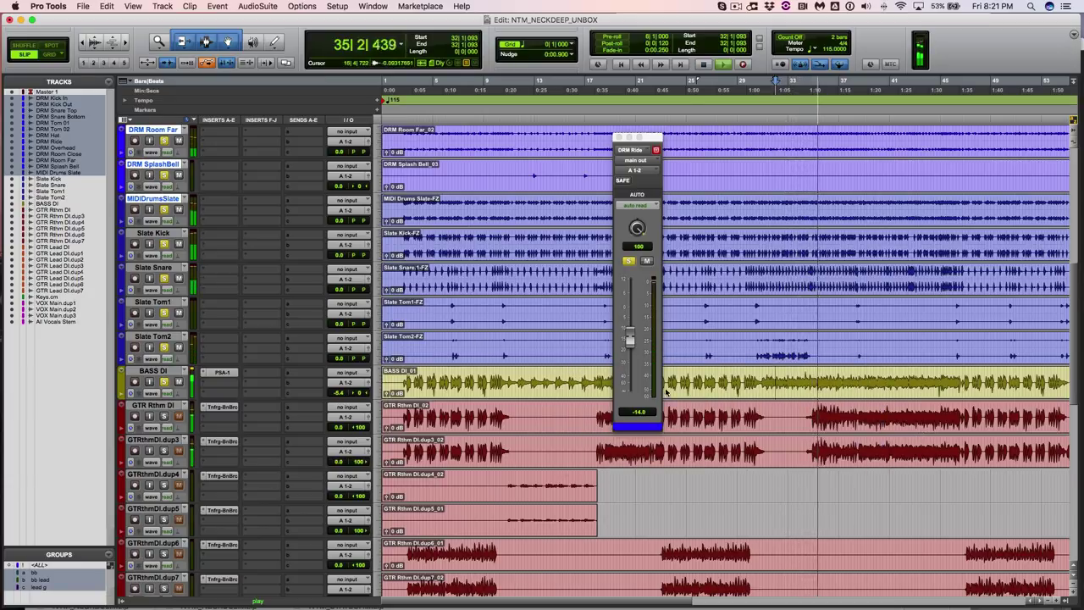
key(super+bracketleft)
scroll(667, 393, up, 5)
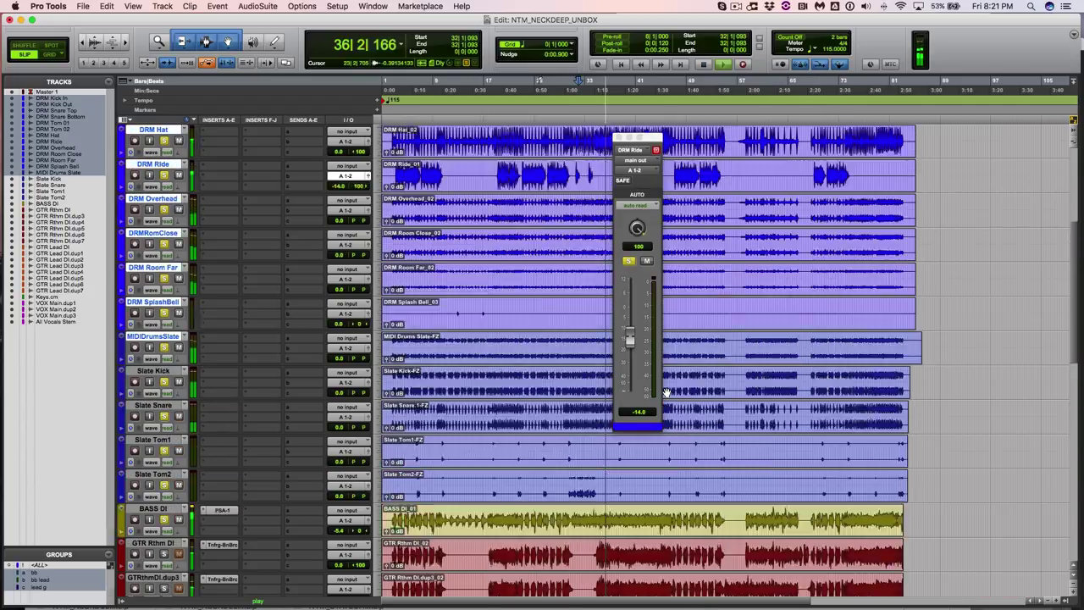
scroll(667, 392, down, 2)
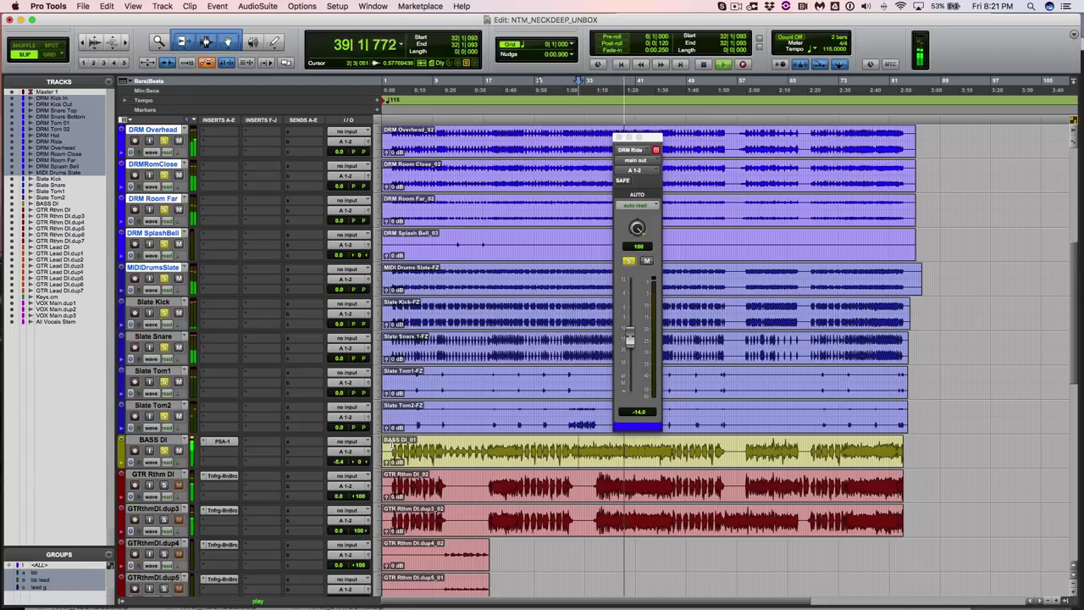
key(space)
click(391, 88)
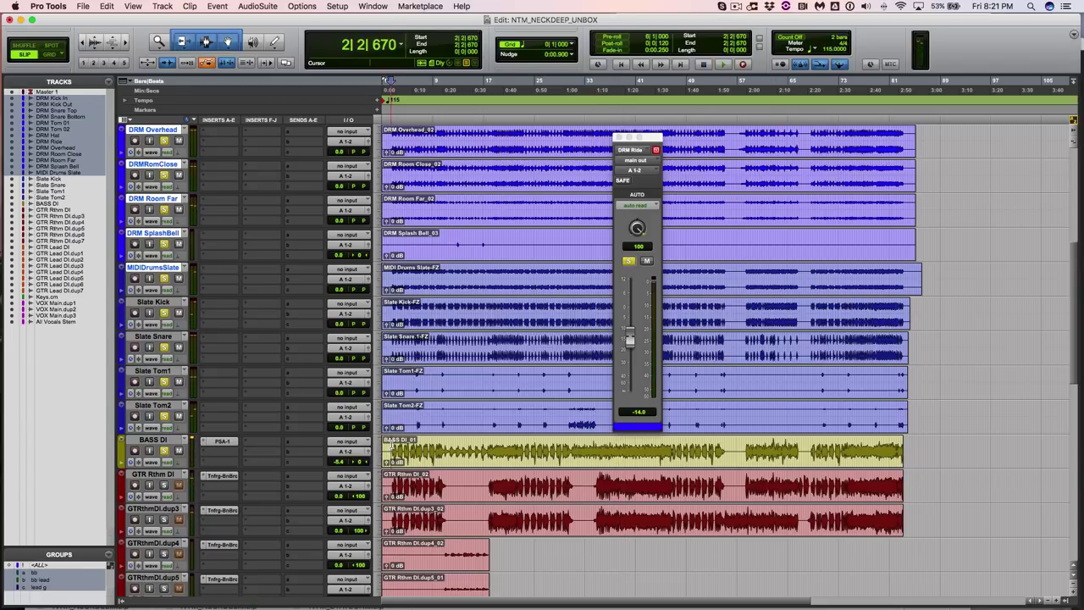
scroll(390, 457, down, 3)
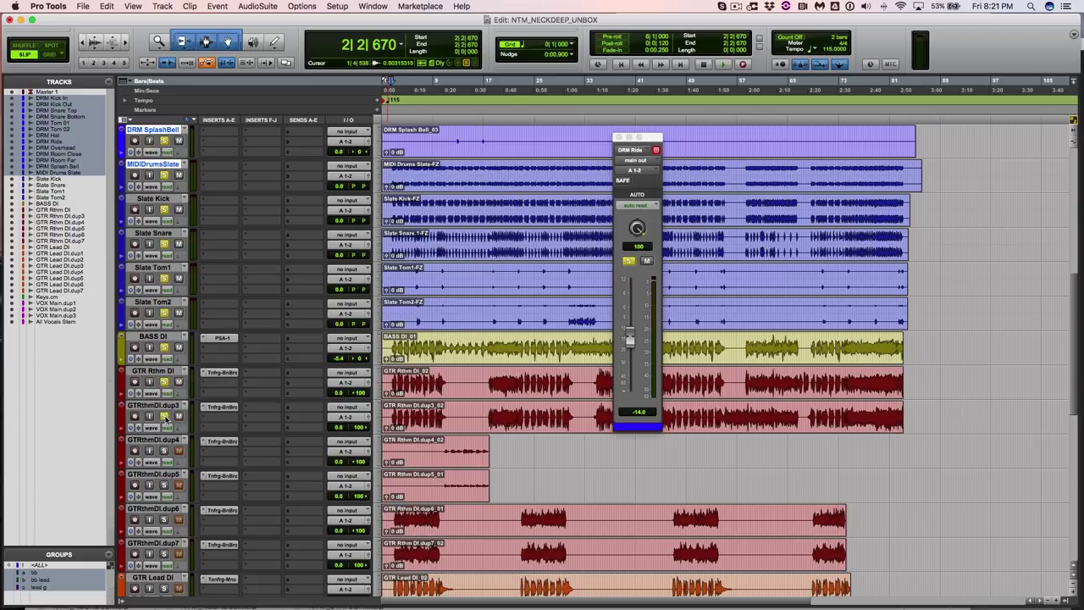
Step: Clear the DRM Ride solo, bypass the Tnfrg-BnBrc insert, and play GTR Rthm DI soloed
click(164, 347)
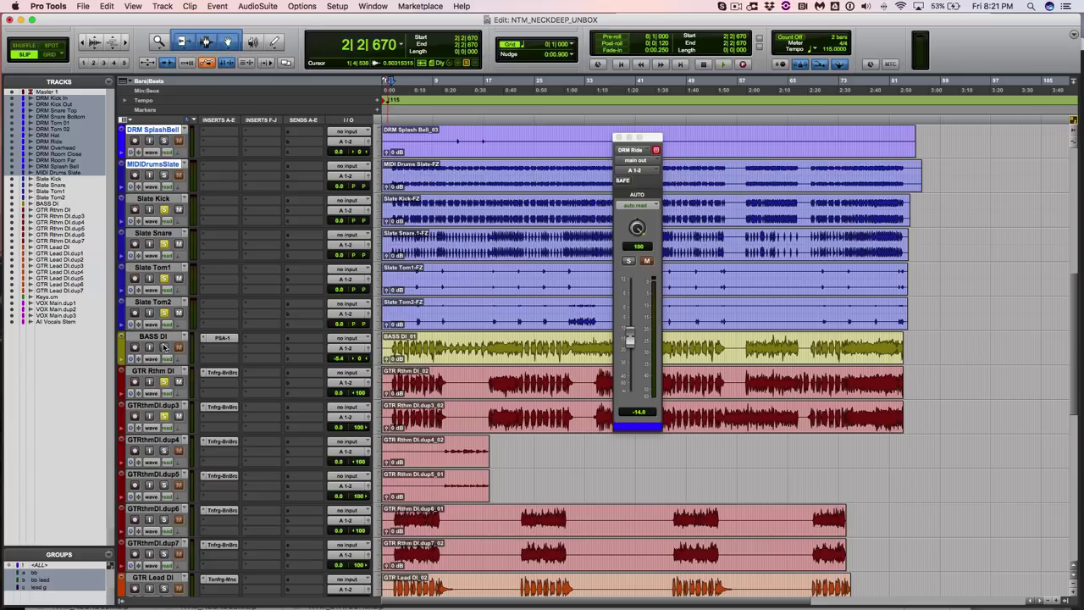
super+click(214, 377)
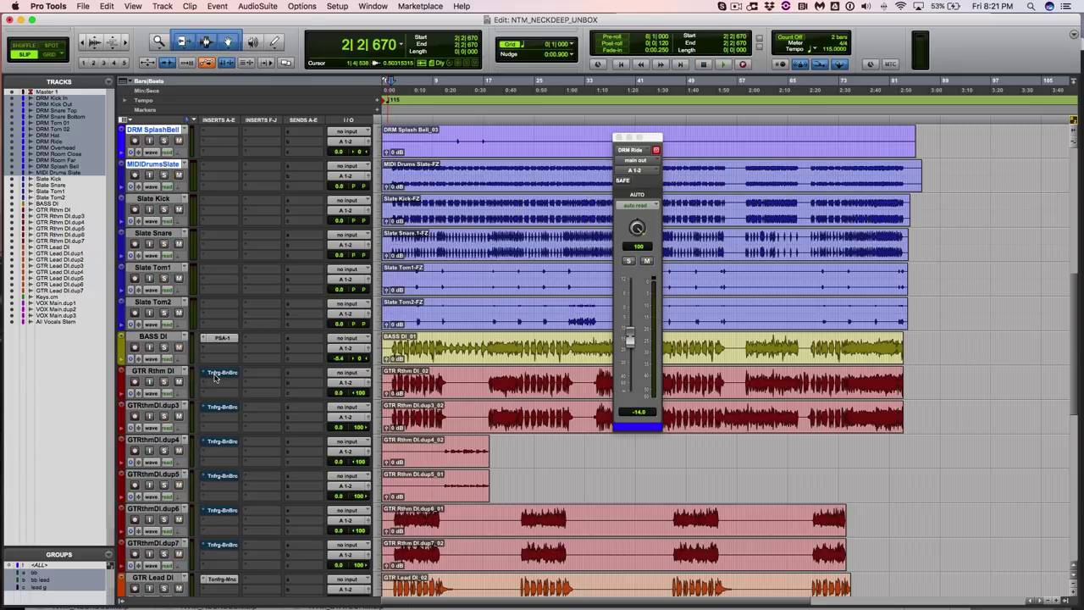
click(164, 381)
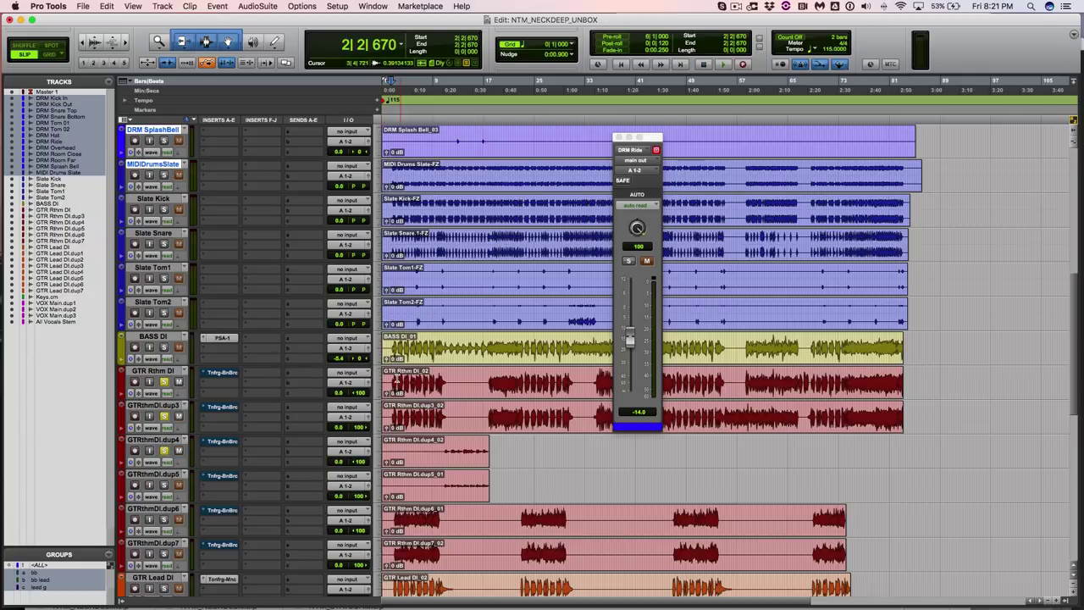
key(space)
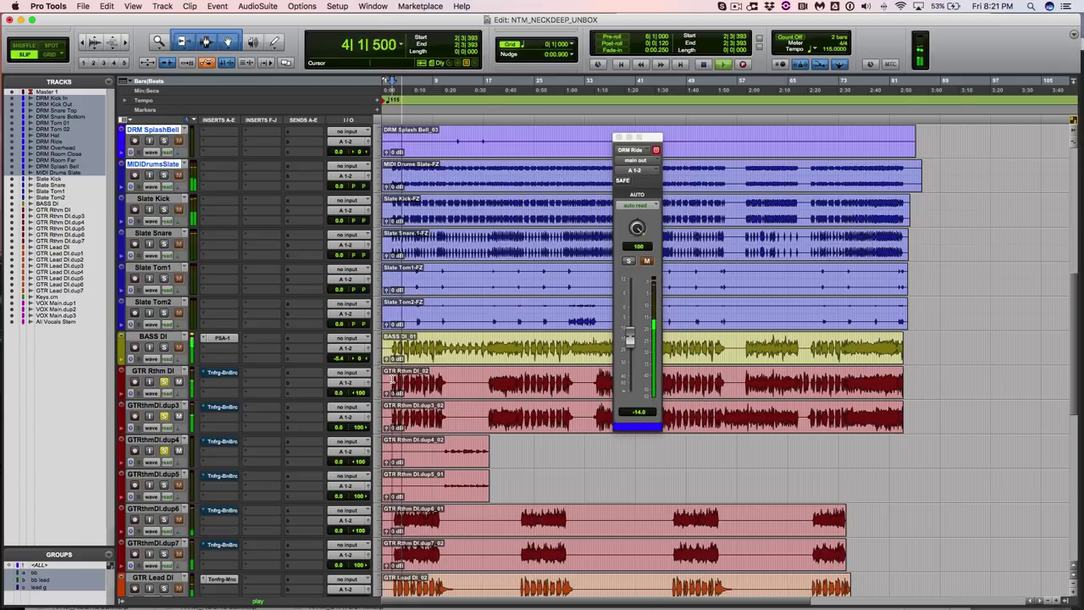
key(space)
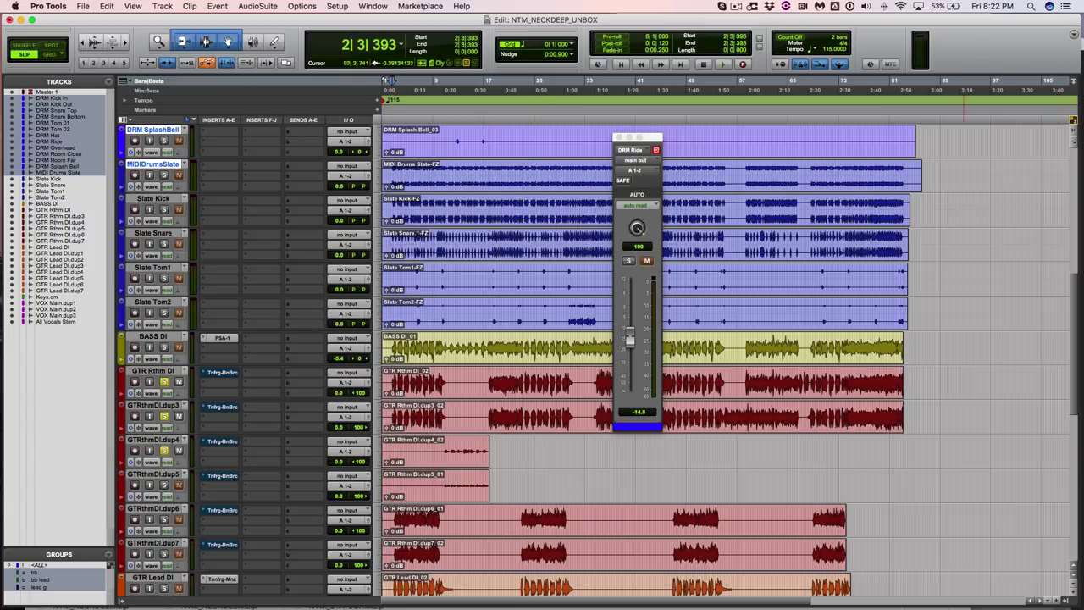
Step: Play from bar 58, re-enable the Tnfrg-BnBrc insert, clear solos, and re-solo GTR Rthm DI
click(746, 373)
key(space)
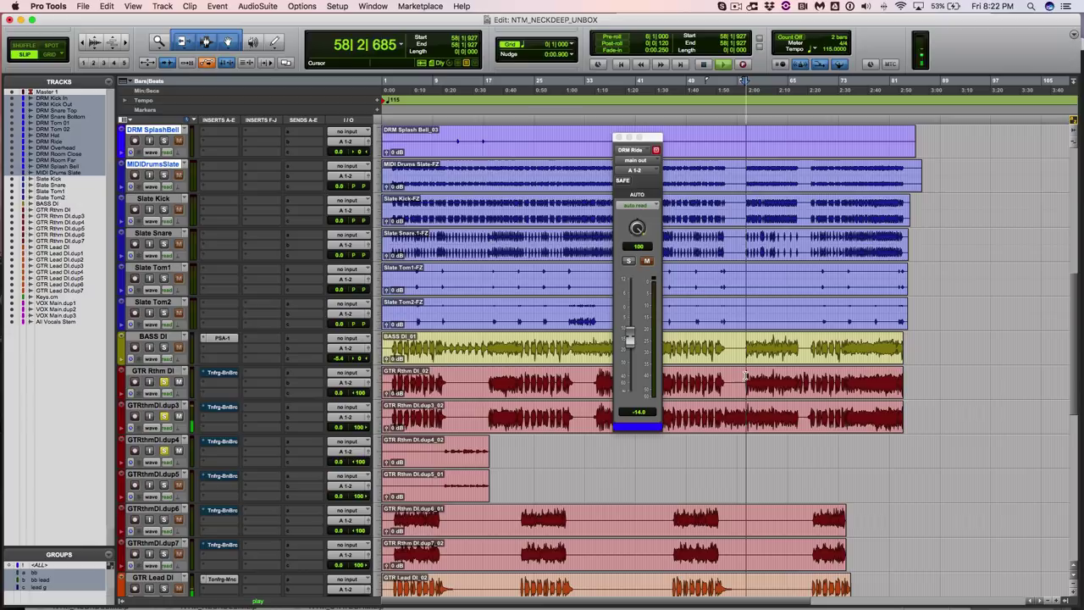
super+click(221, 373)
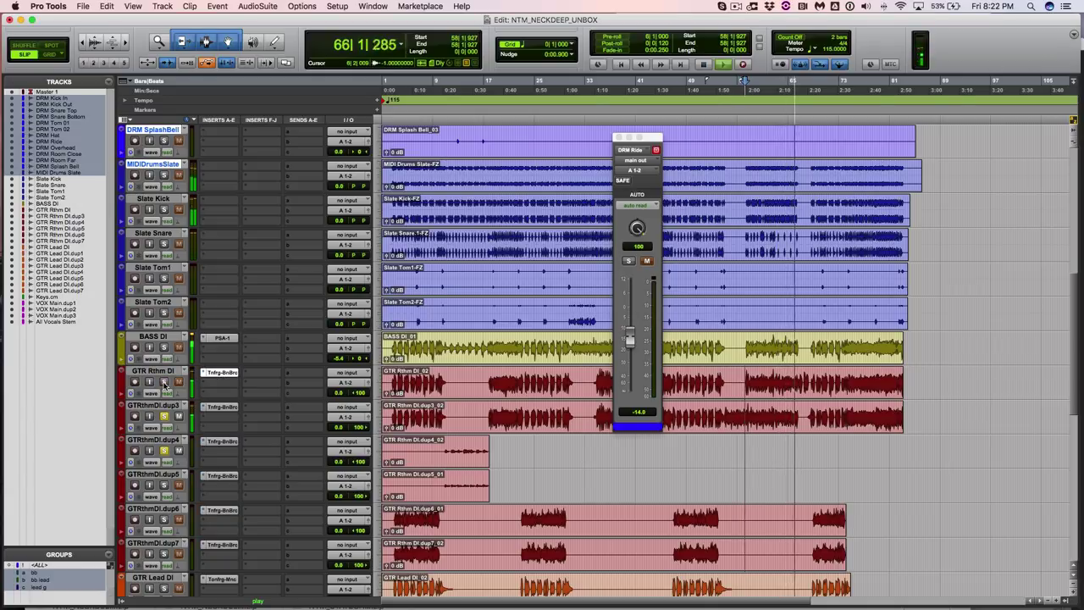
click(163, 450)
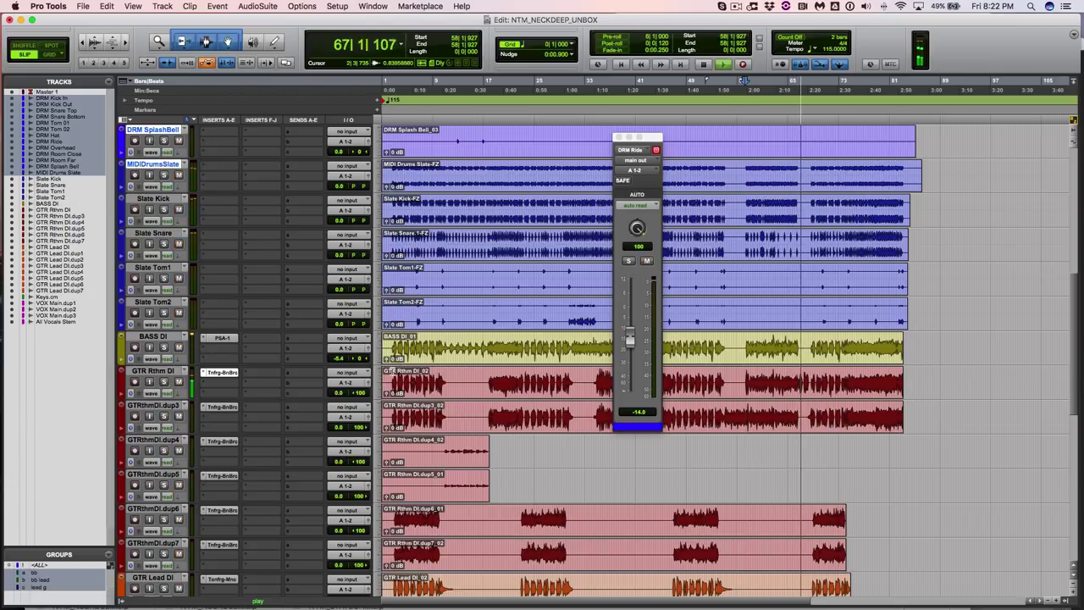
key(space)
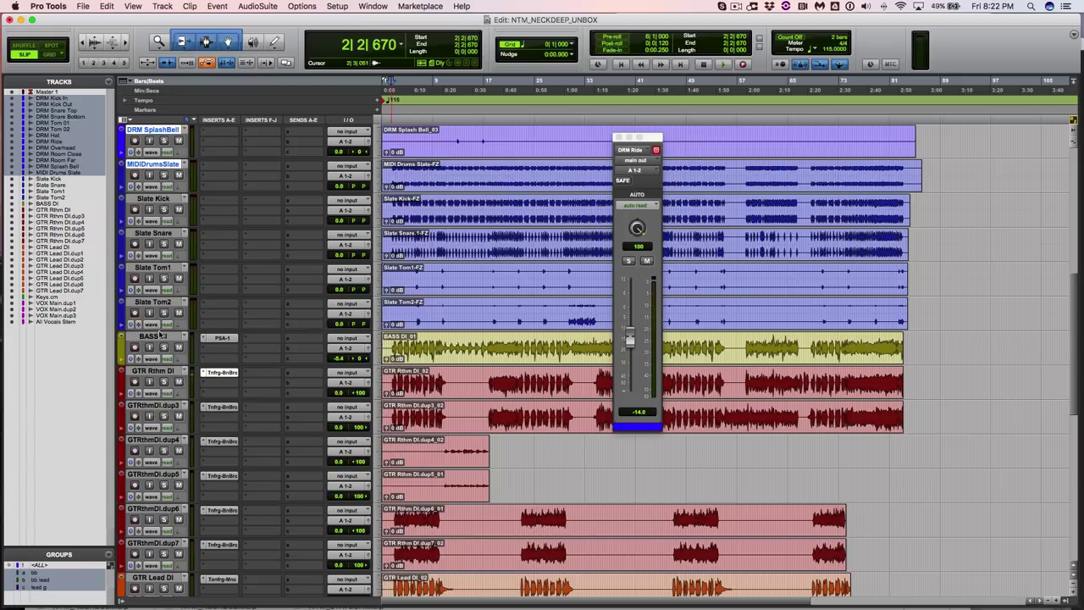
click(163, 382)
Step: Add GTRthmDI.dup3, dup6 and dup7 to the solos and play the guitars
click(166, 416)
scroll(520, 405, up, 5)
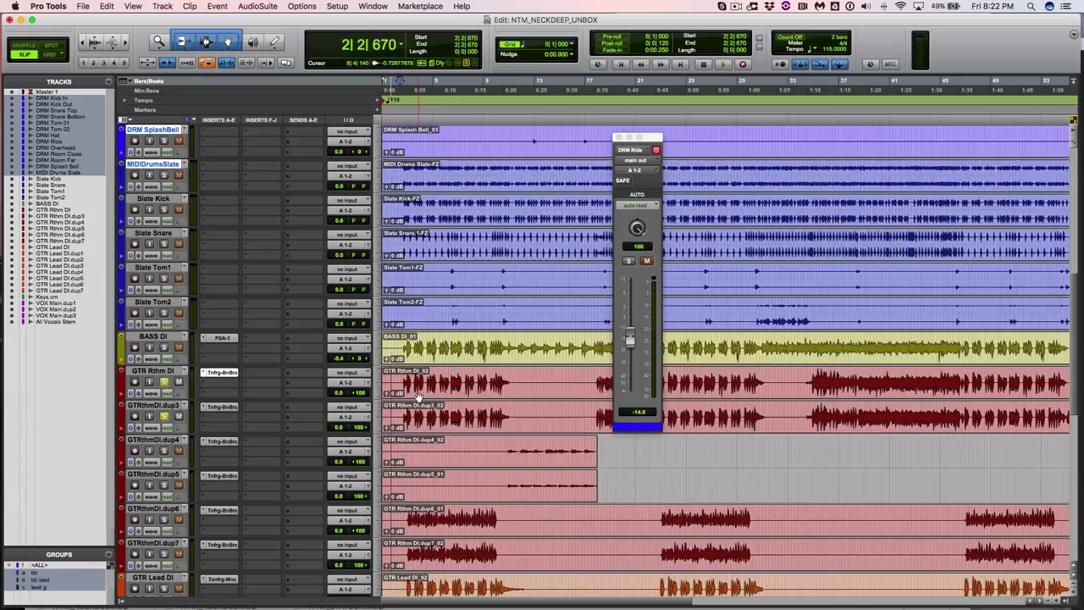
scroll(520, 405, down, 1)
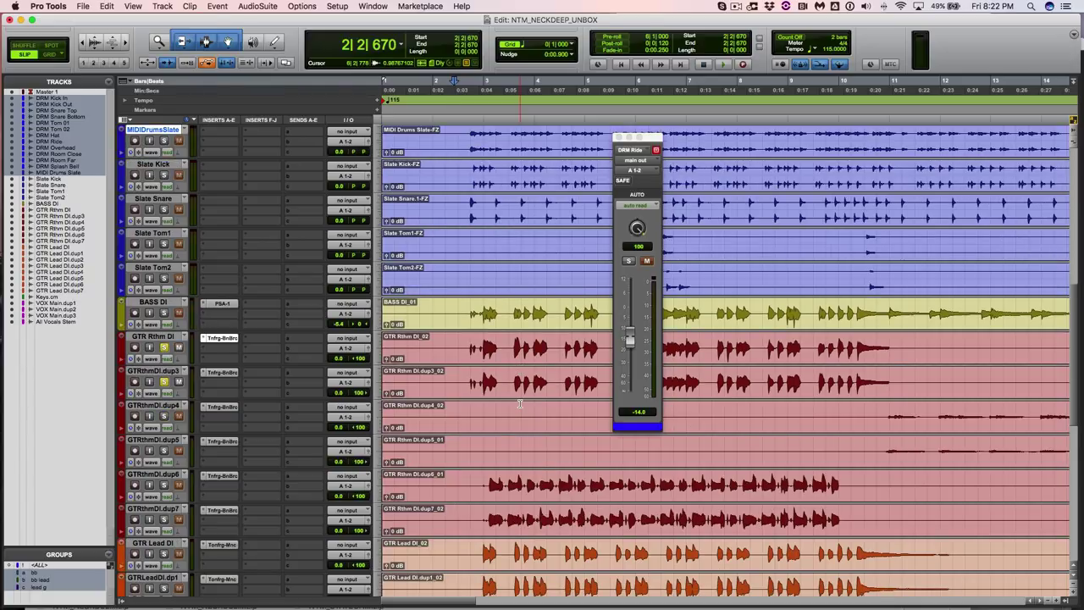
scroll(521, 405, down, 1)
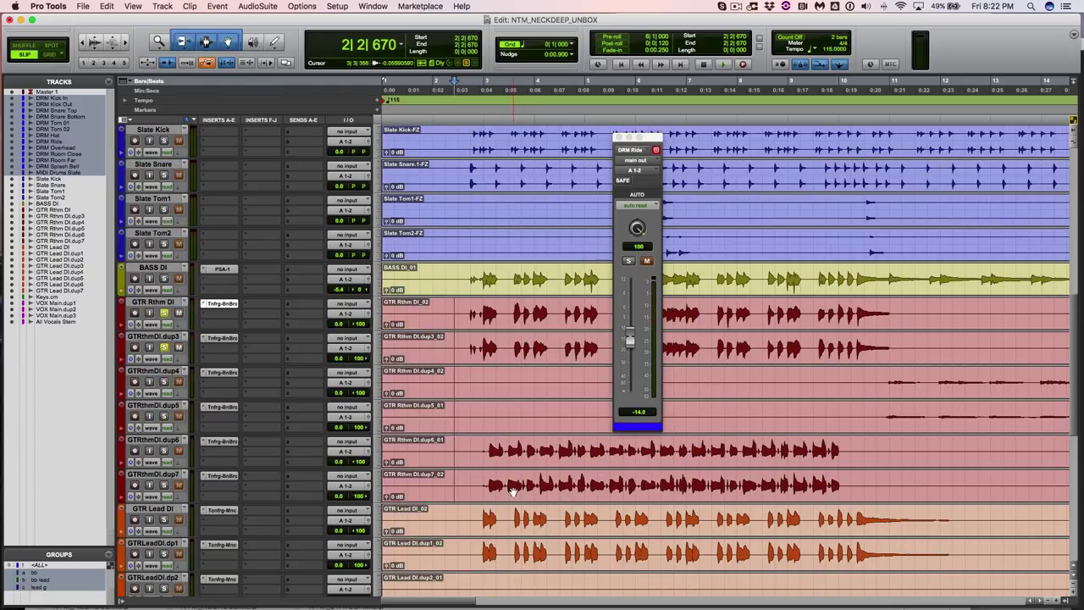
click(166, 451)
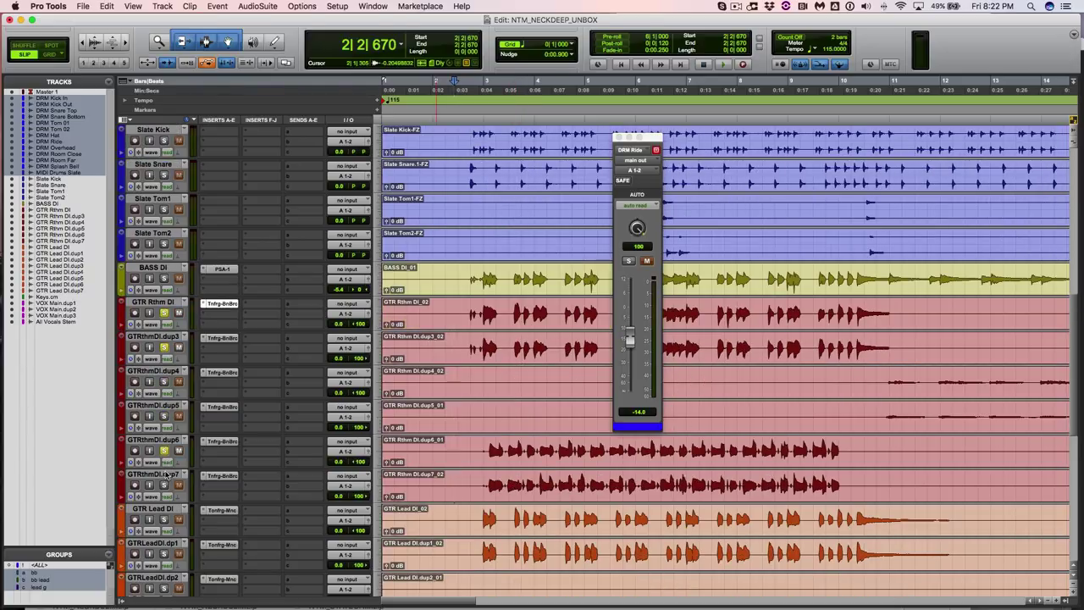
click(165, 485)
key(space)
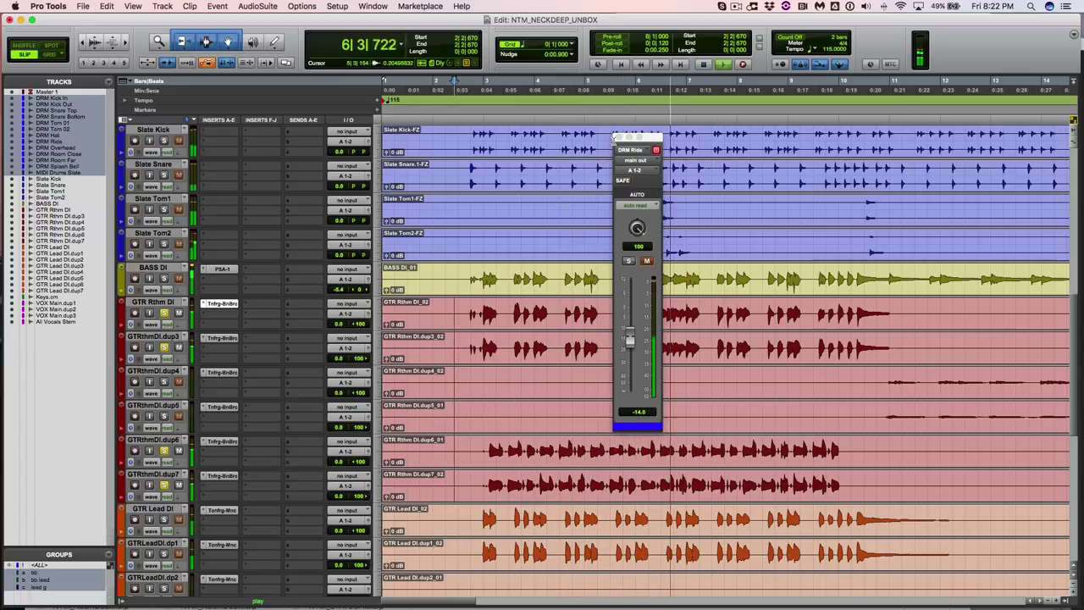
Step: Close the DRM Ride fader window, stop playback, and show the Mix window
click(655, 149)
key(space)
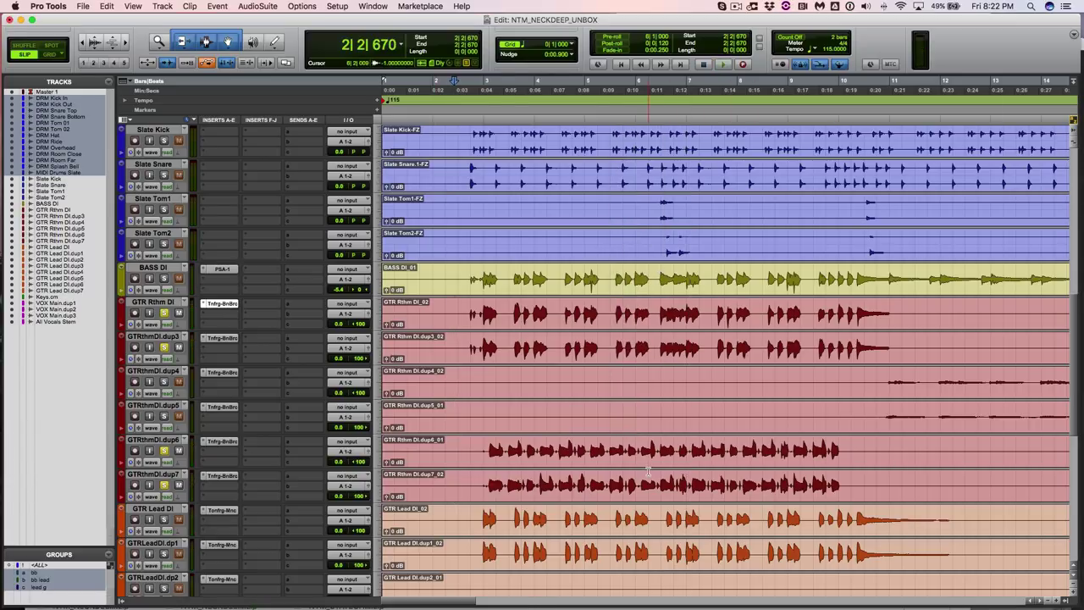
key(super+equal)
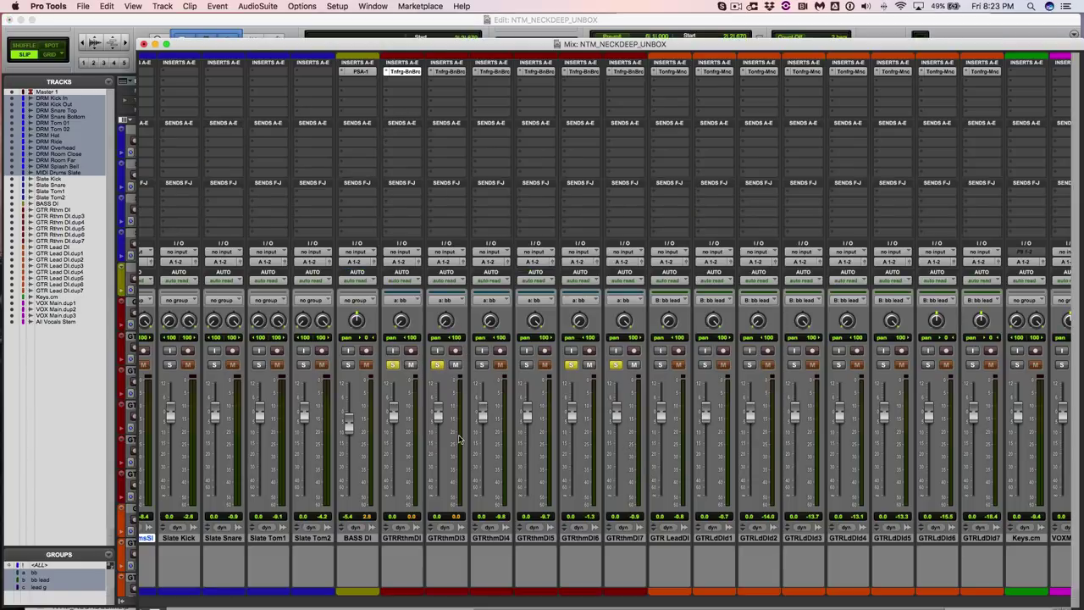
key(super+equal)
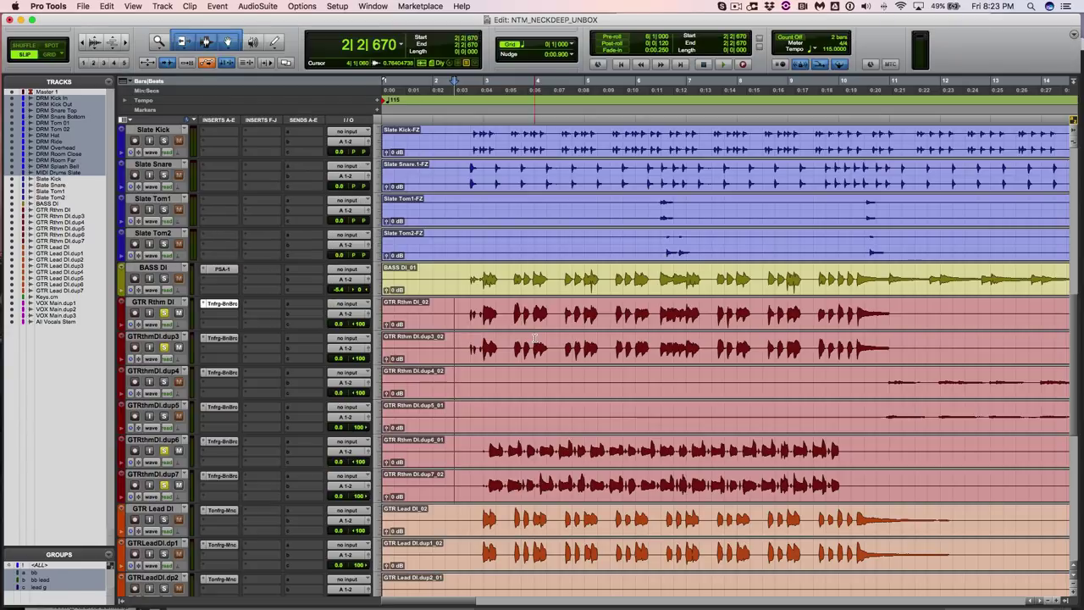
key(super+equal)
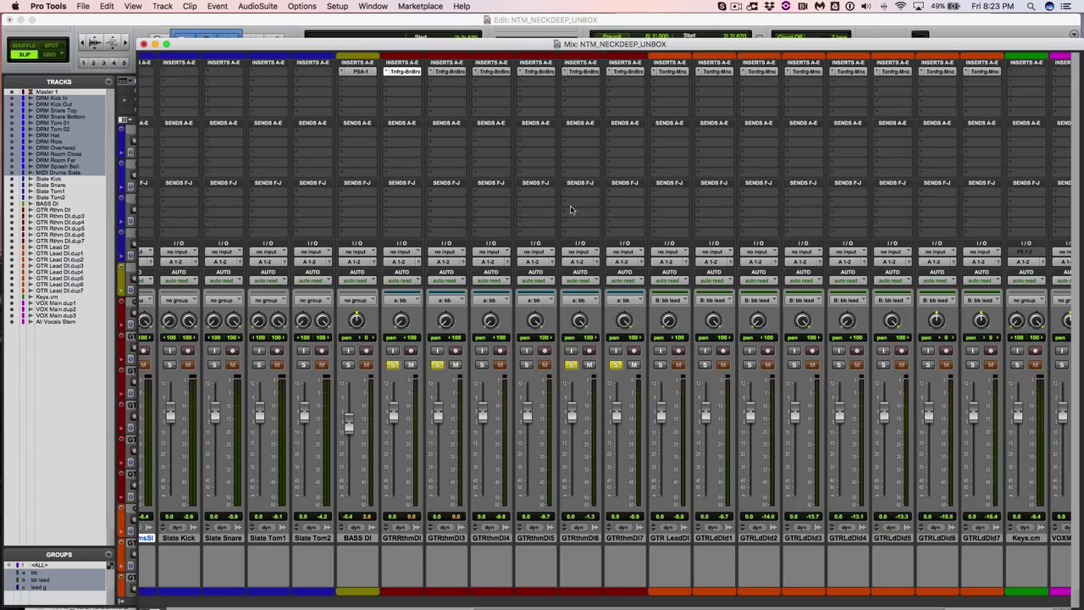
key(space)
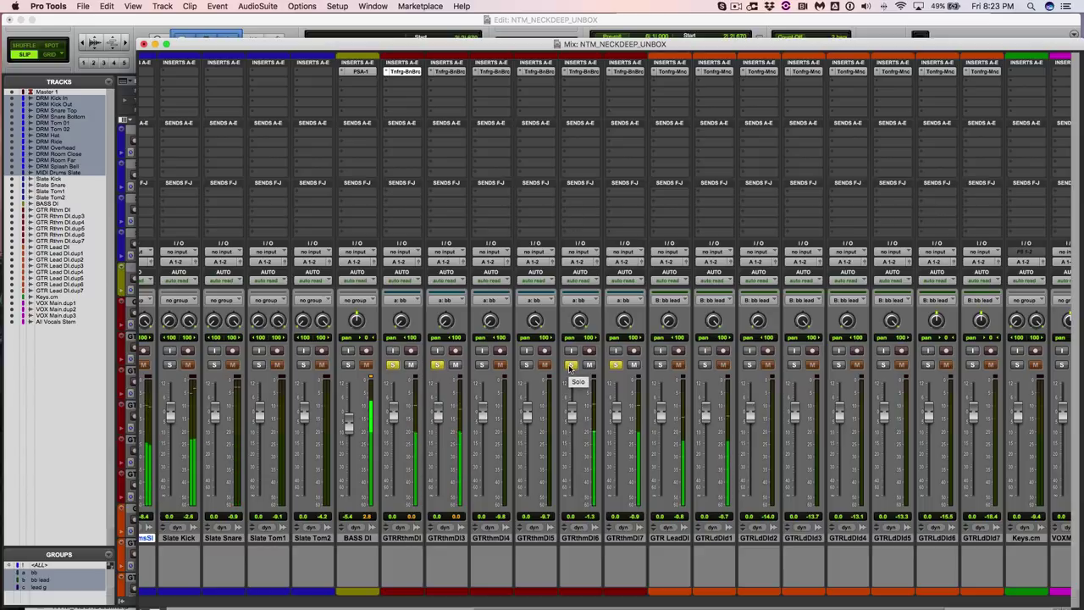
key(super+equal)
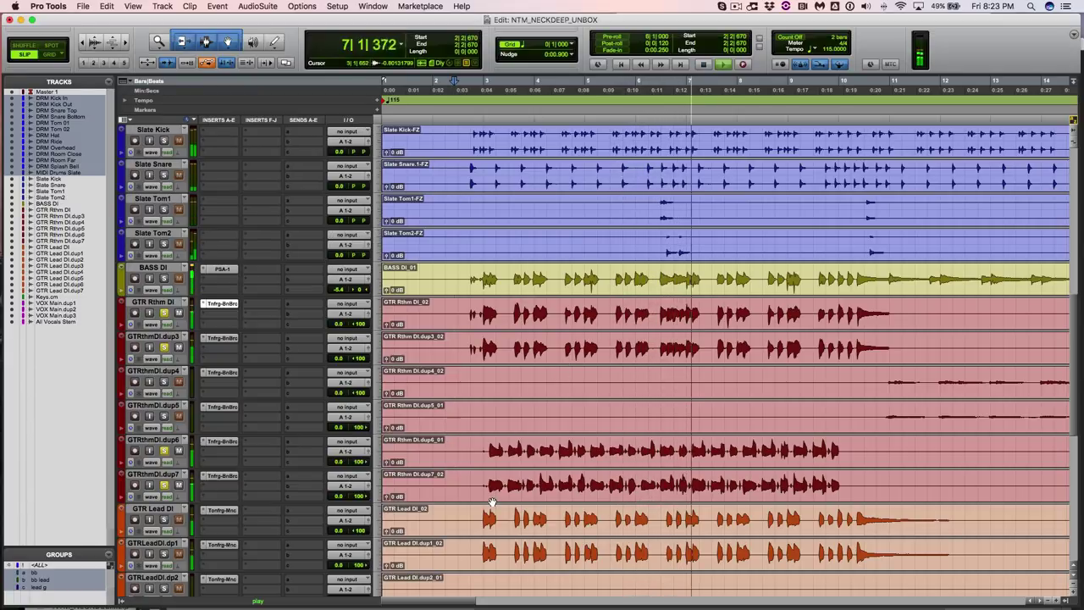
key(space)
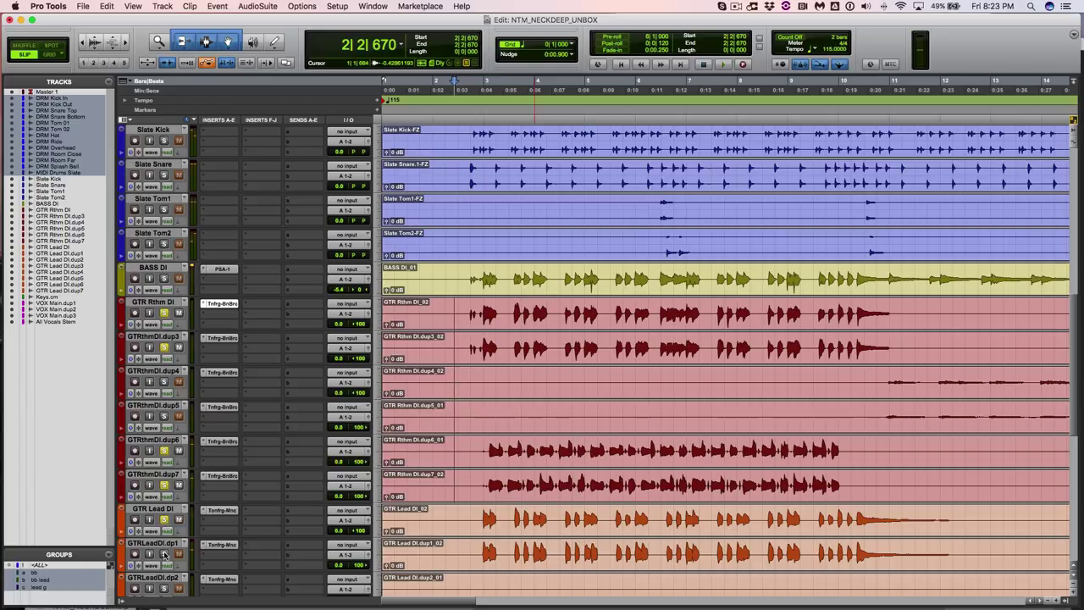
key(space)
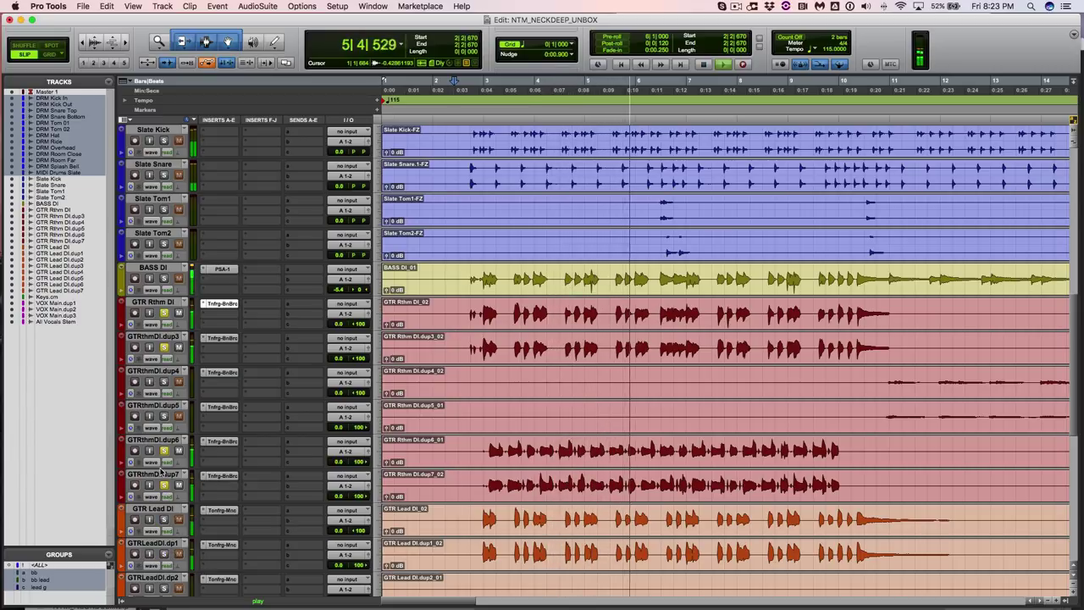
key(space)
key(space)
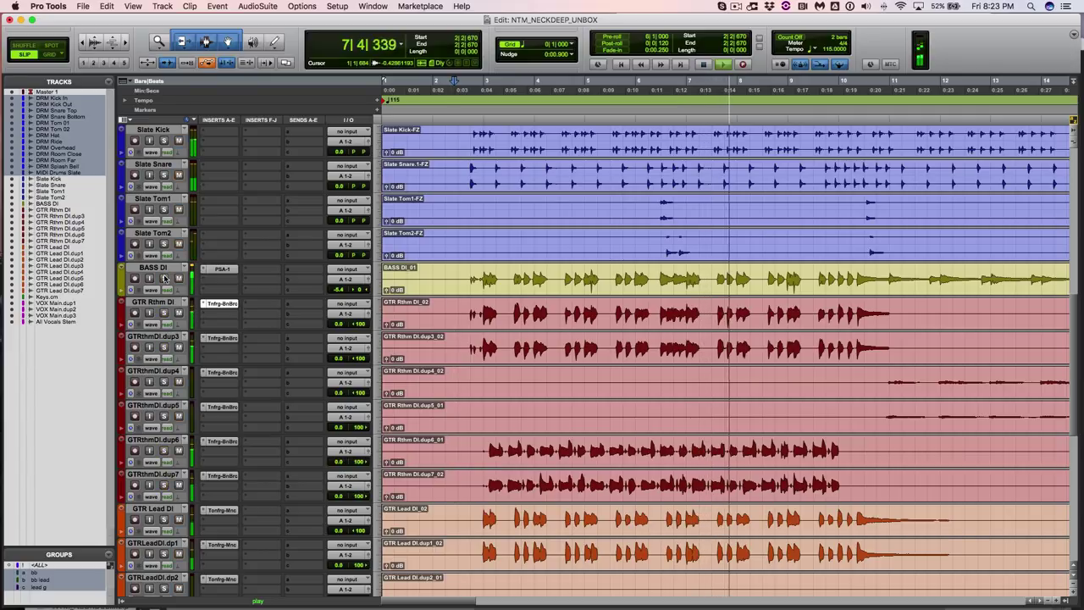
key(space)
Step: Select rhythm guitar tracks dup4 through dup7, solo them and play
click(148, 477)
scroll(149, 477, up, 5)
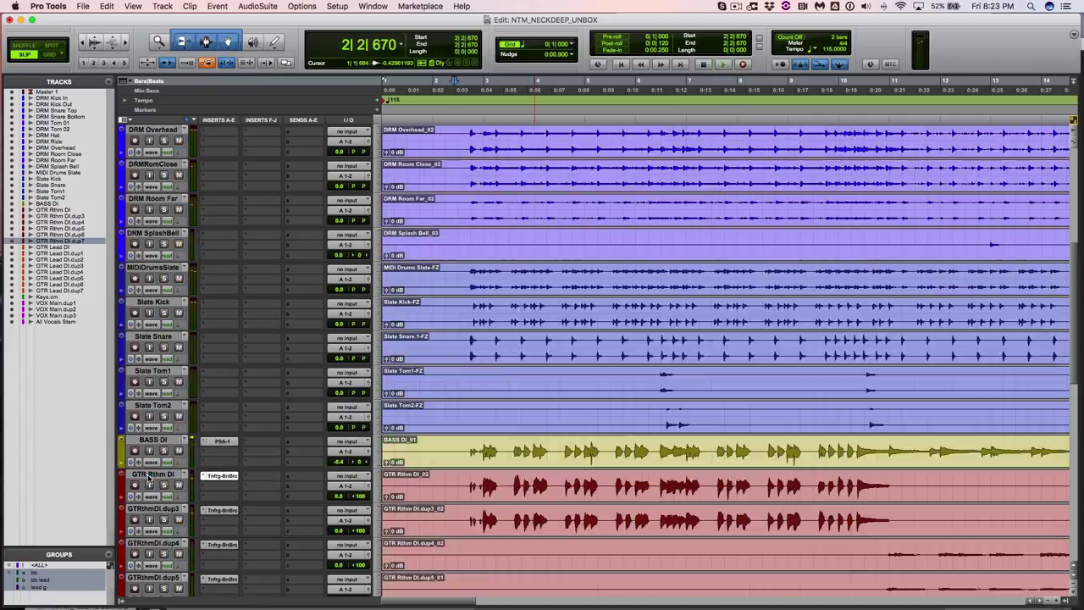
scroll(149, 477, up, 9)
click(154, 166)
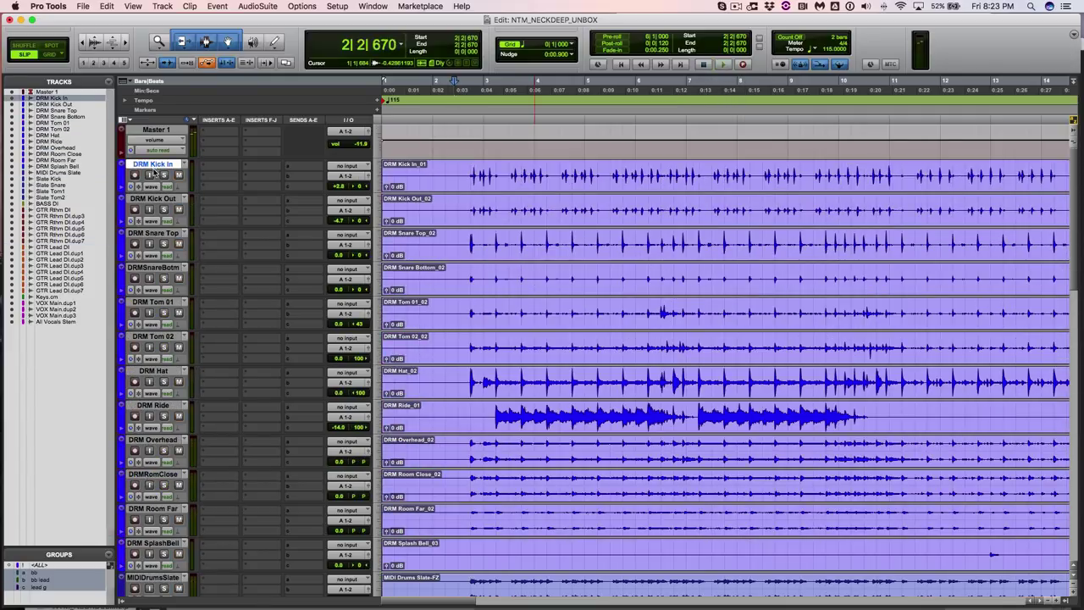
scroll(172, 184, down, 18)
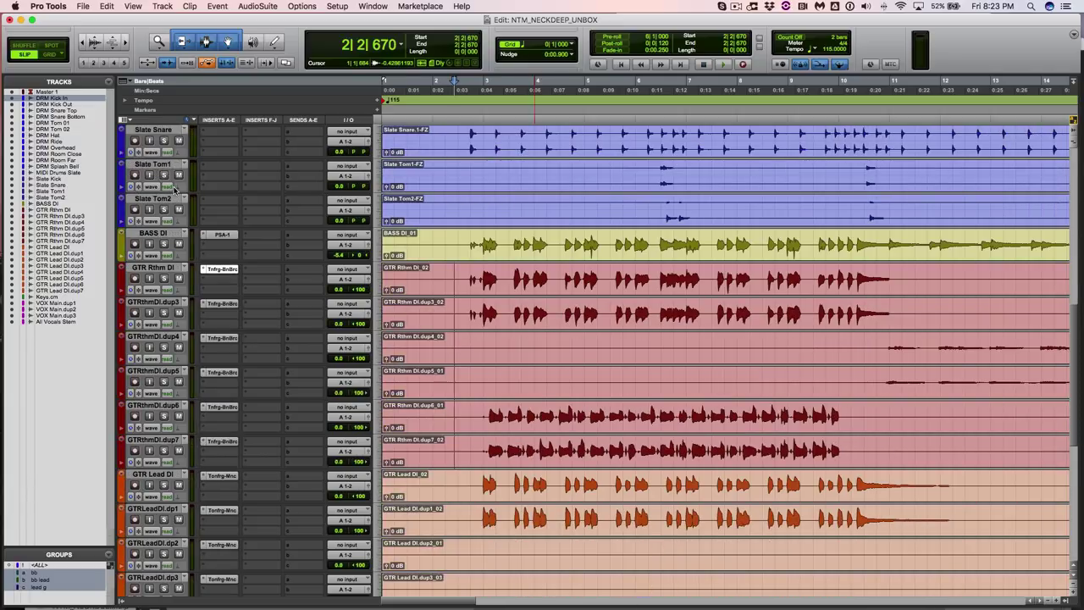
scroll(174, 190, down, 6)
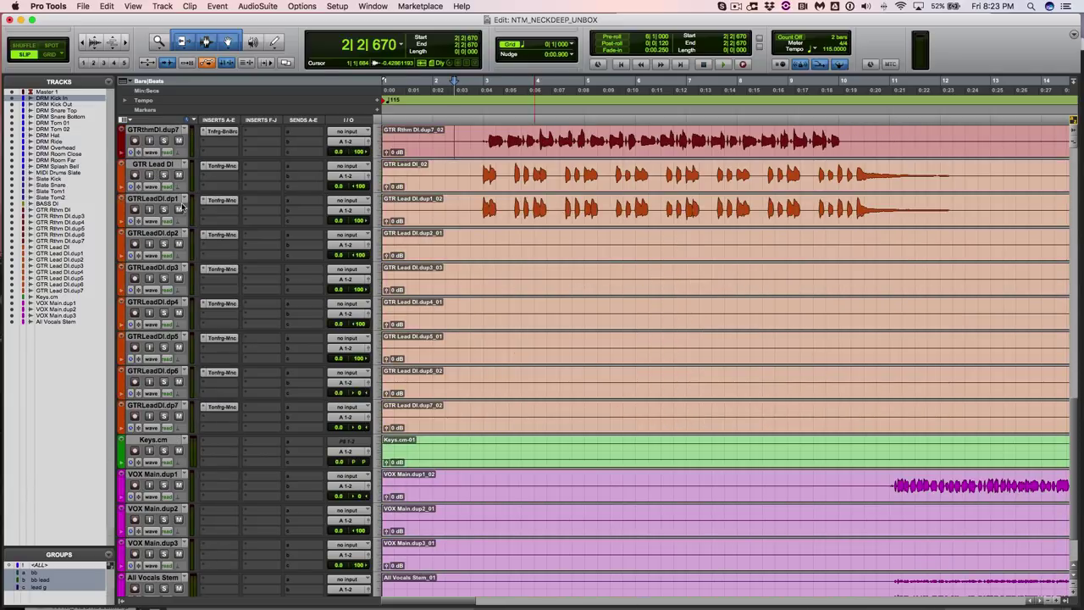
scroll(182, 207, up, 3)
shift+click(154, 234)
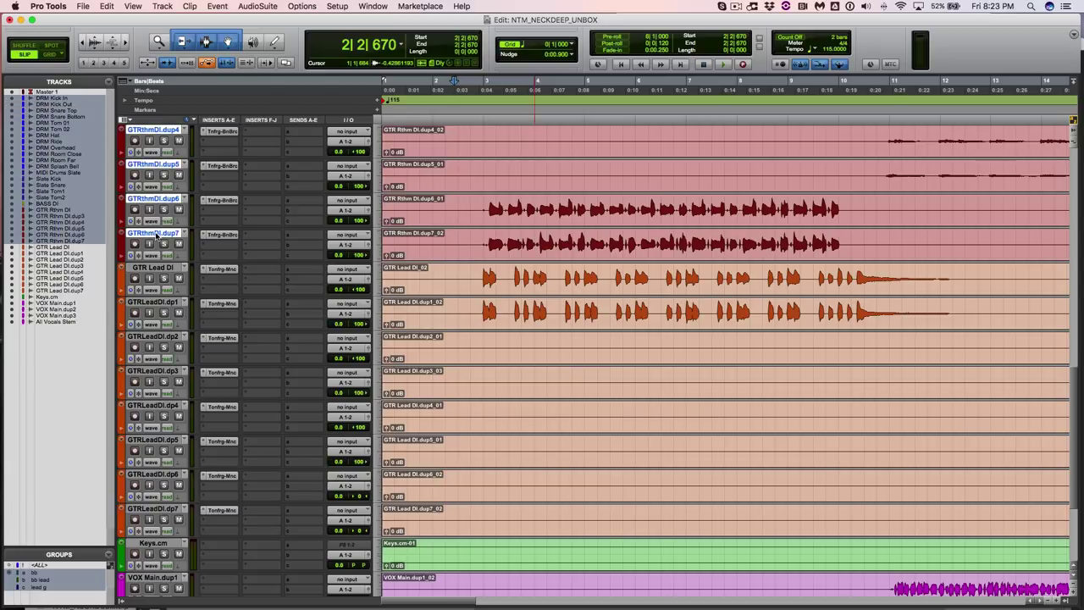
click(163, 244)
key(space)
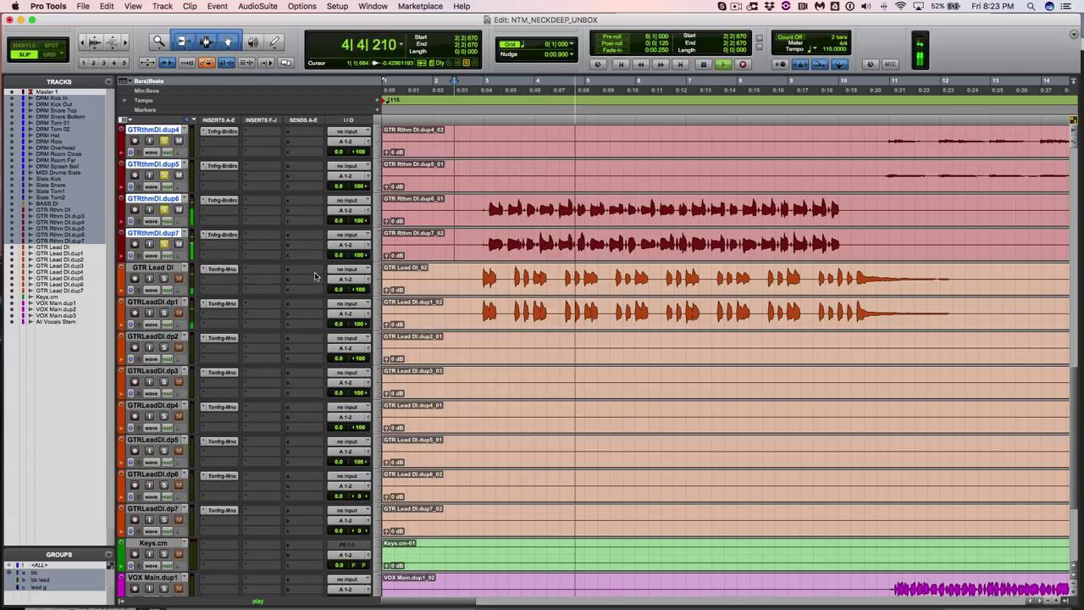
Step: Zoom the timeline out, set the play position to 3|1|353, and bring up the mixer
key(r)
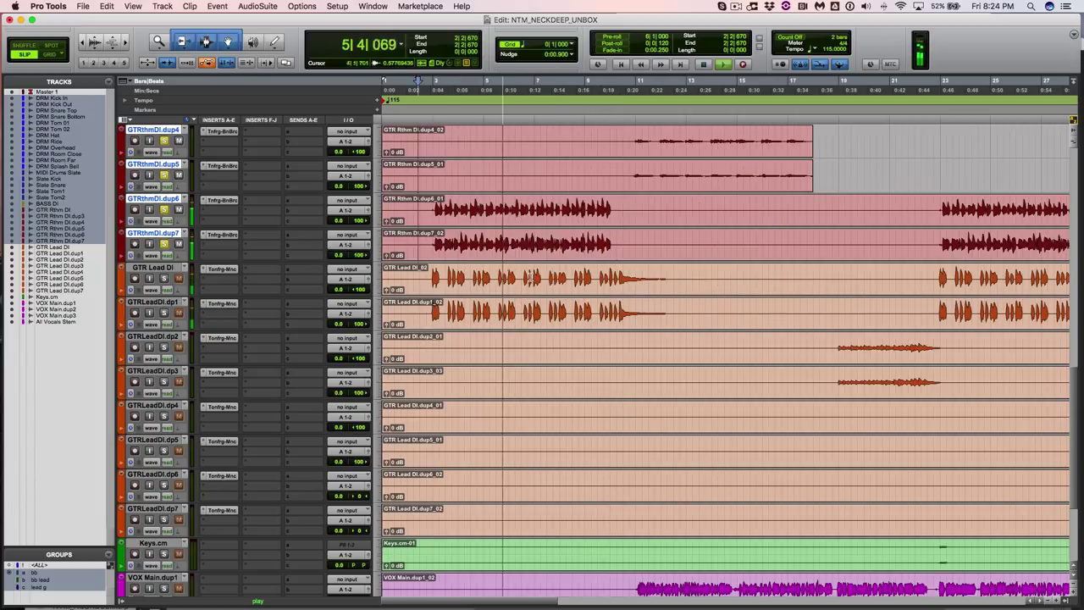
key(r)
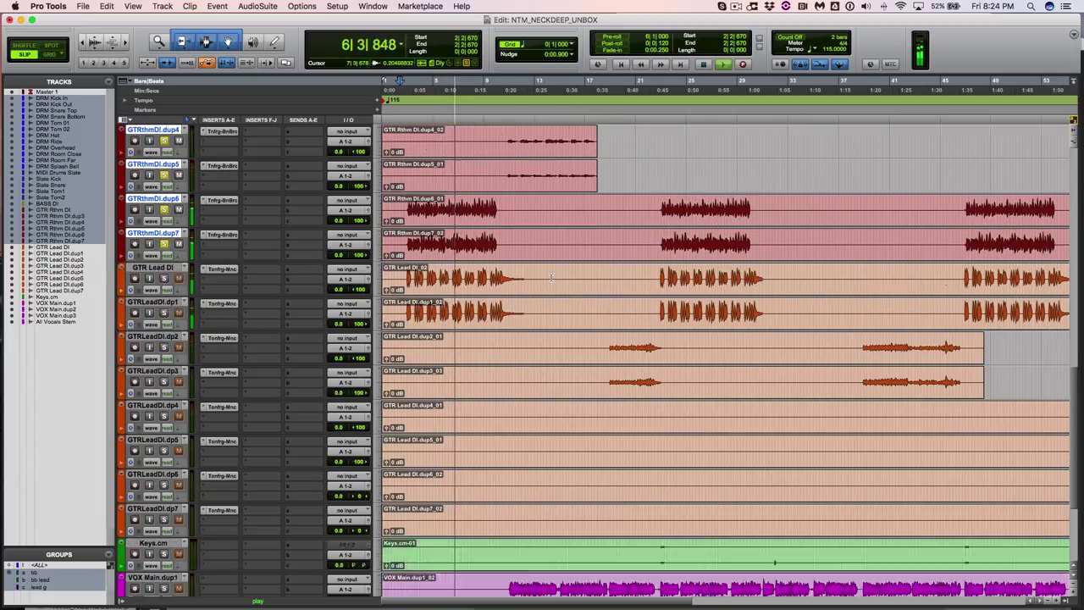
scroll(552, 278, down, 3)
scroll(551, 278, up, 6)
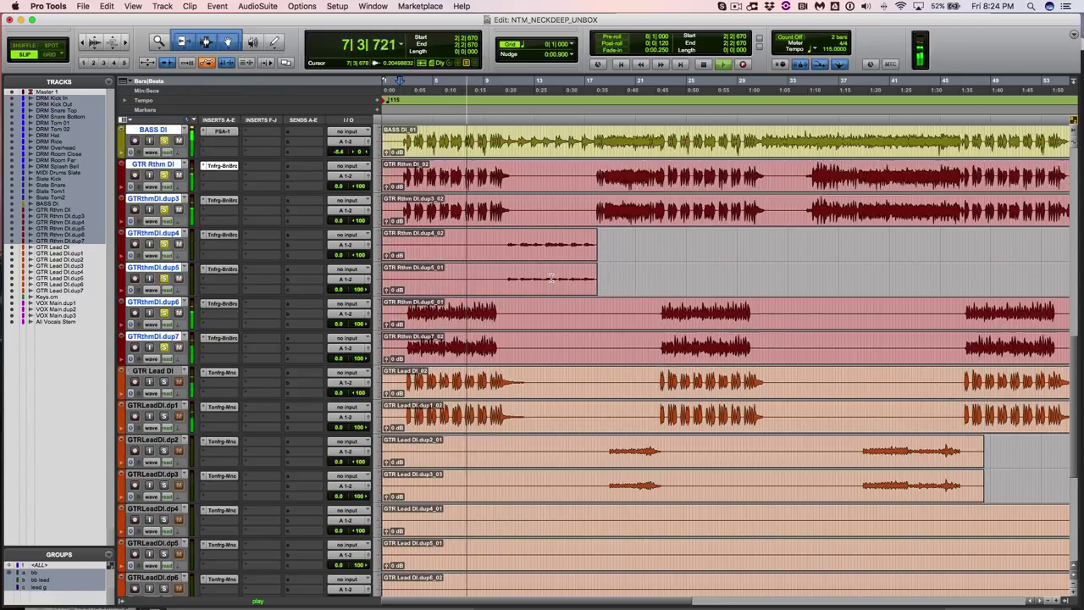
scroll(551, 278, up, 2)
scroll(551, 277, down, 2)
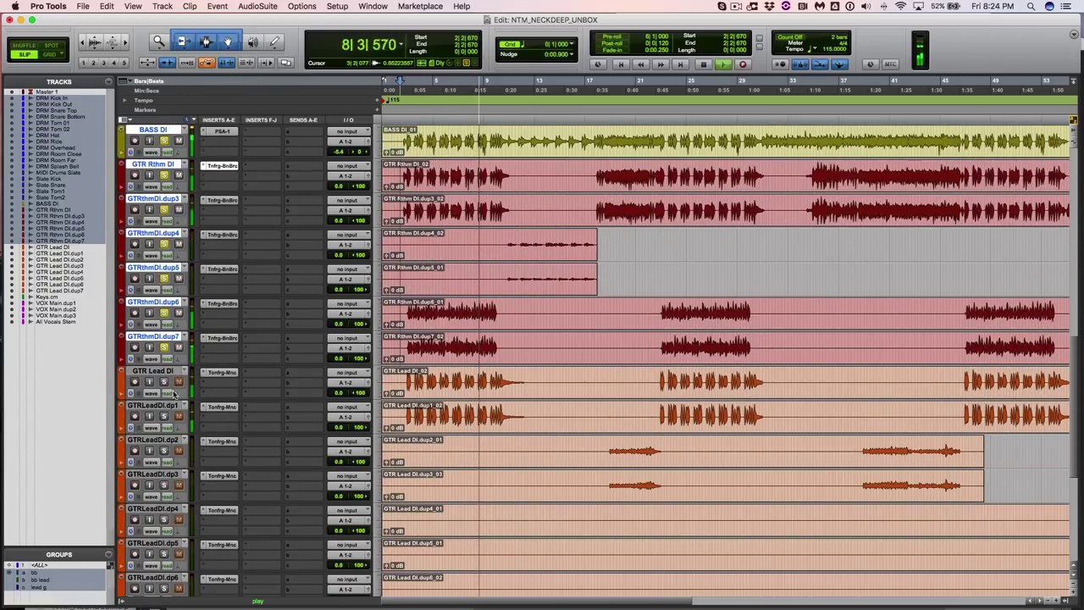
key(space)
click(410, 312)
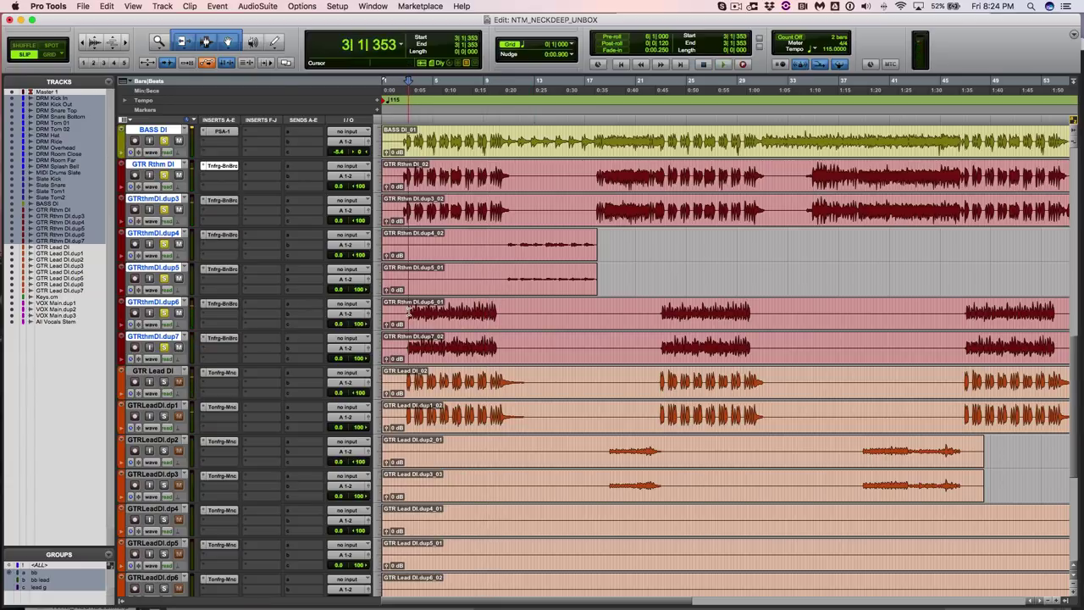
key(super+equal)
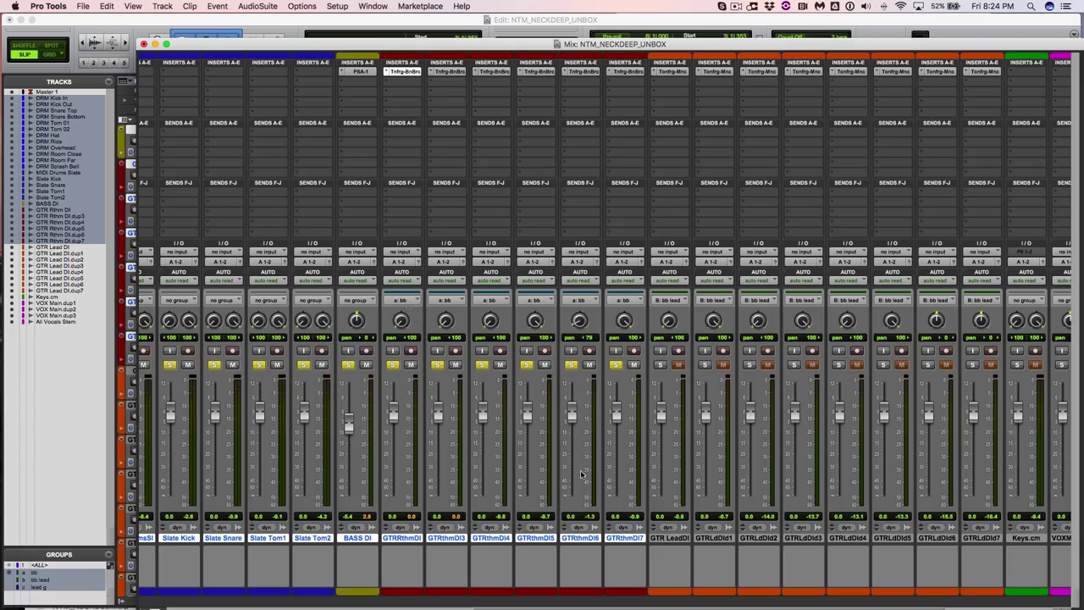
Step: Solo GTR LeadDI and GTRLdDI1 during playback, raise GTRLdDI1's fader, then return to the Edit window
key(space)
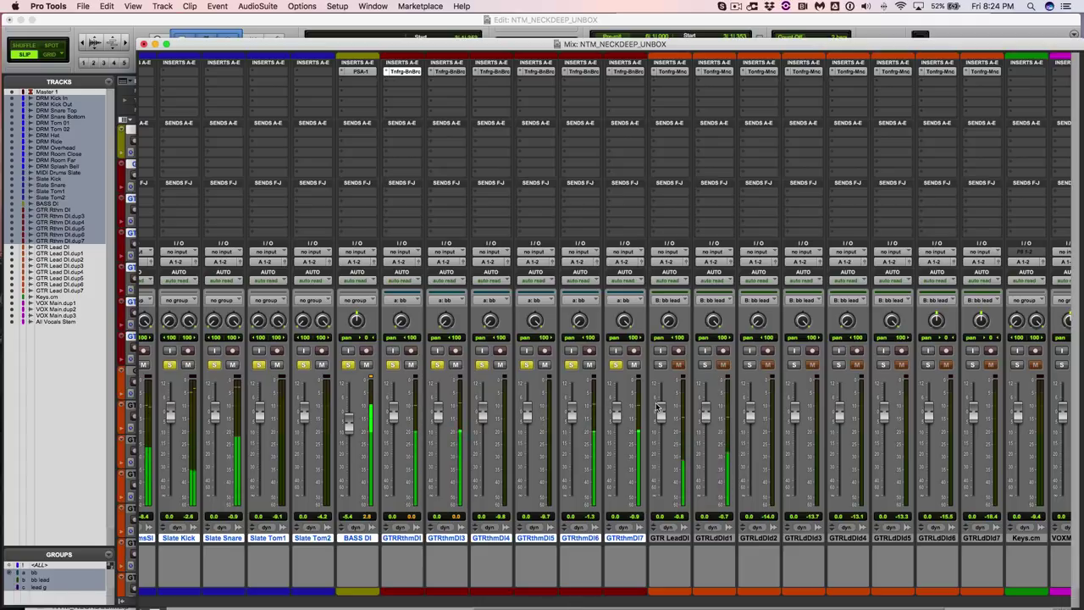
click(660, 365)
click(705, 364)
drag(706, 413, 669, 408)
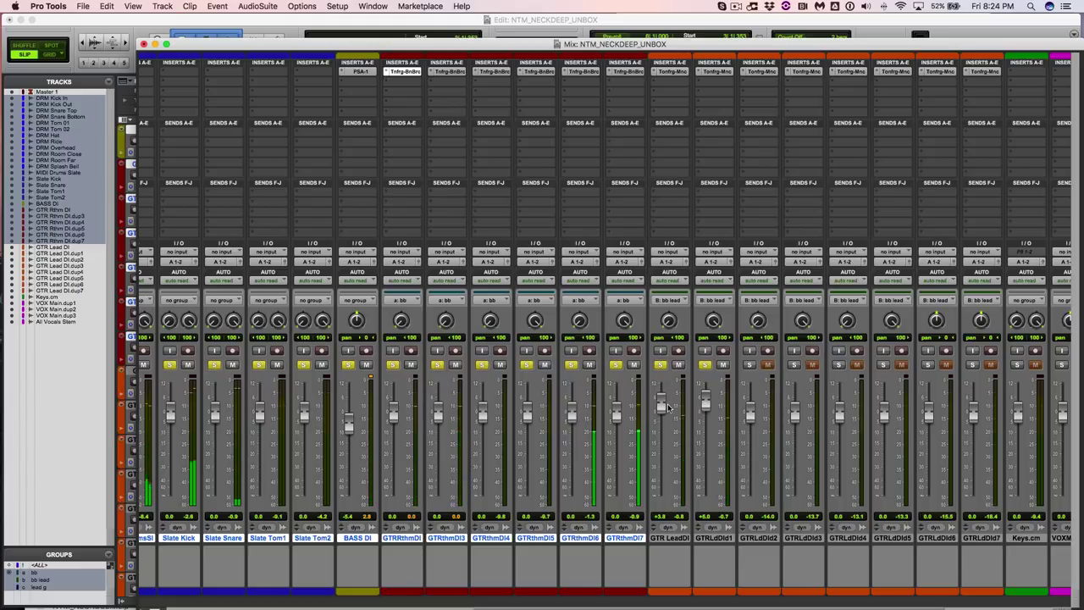
key(super+equal)
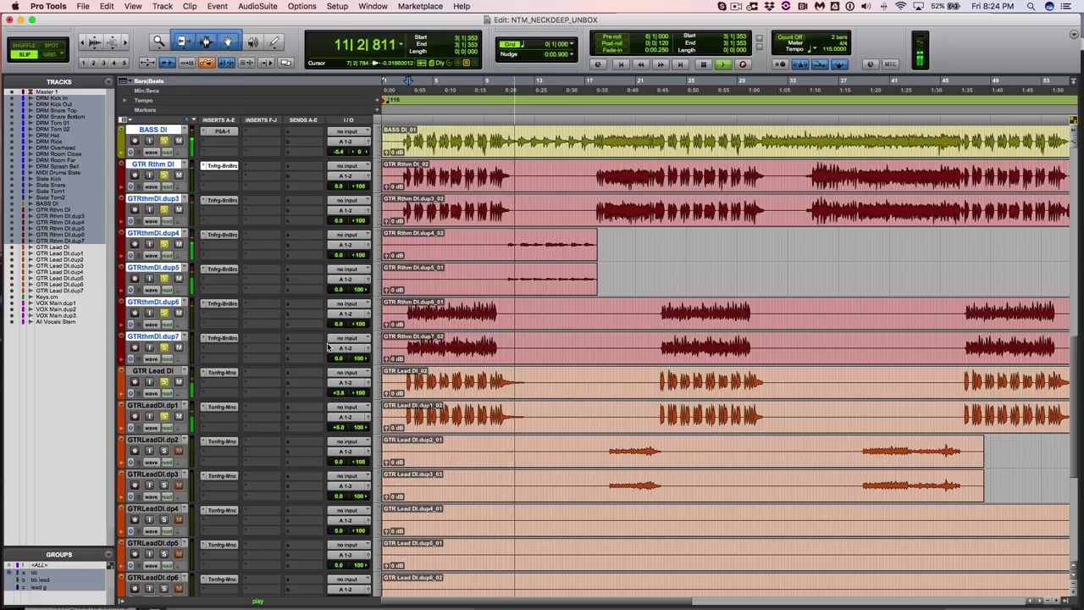
Step: Stop the transport so it returns to 3|1|353
key(space)
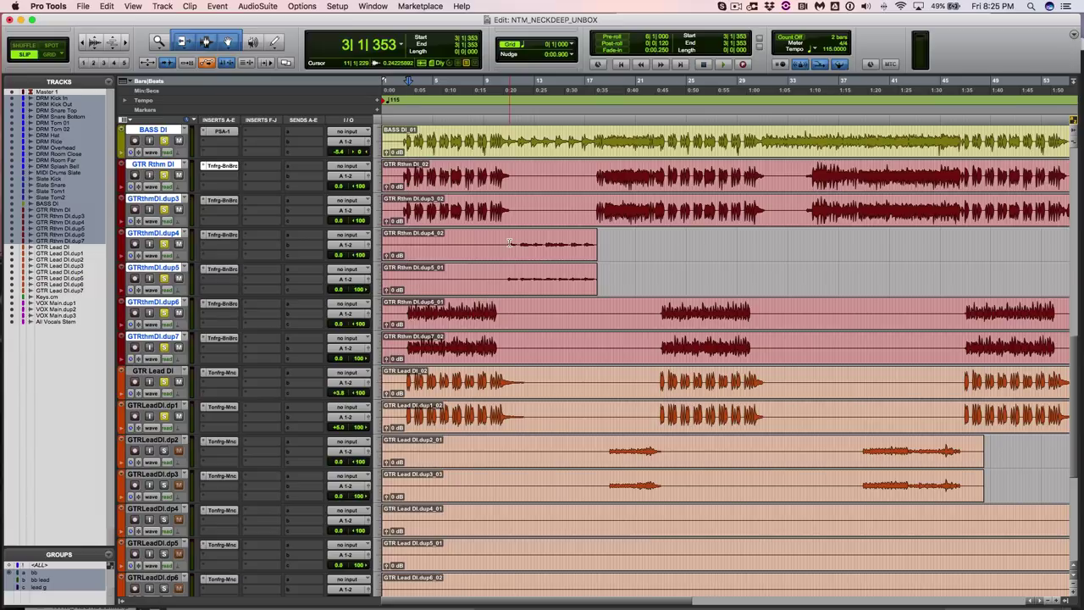
Step: Play from 3|1|353 and solo the GTRRthmDI.dup4 and dup5 rhythm guitar tracks
key(space)
scroll(544, 266, up, 1)
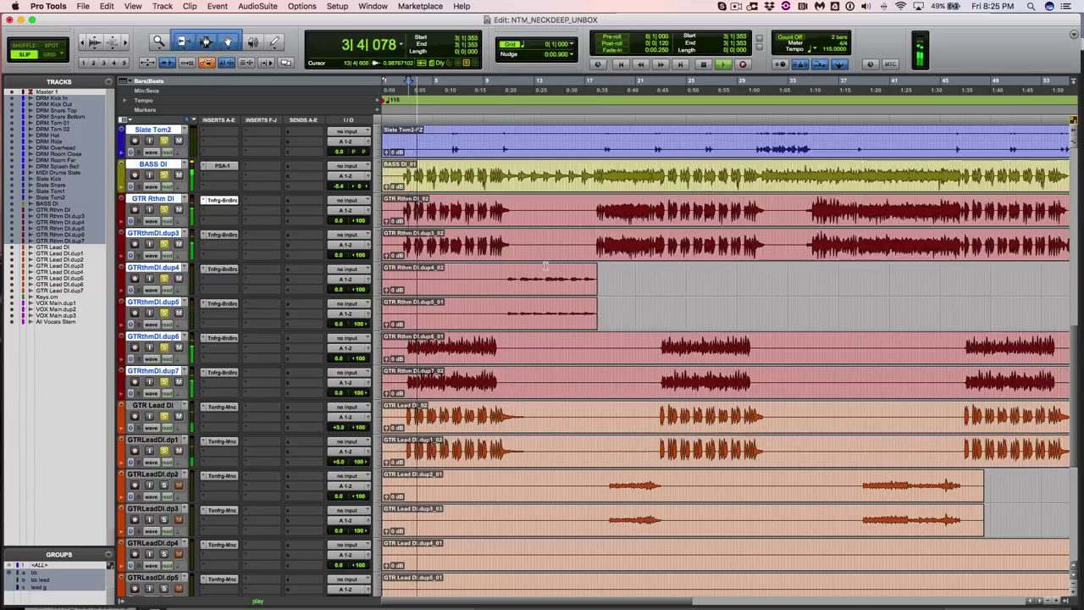
scroll(545, 266, up, 8)
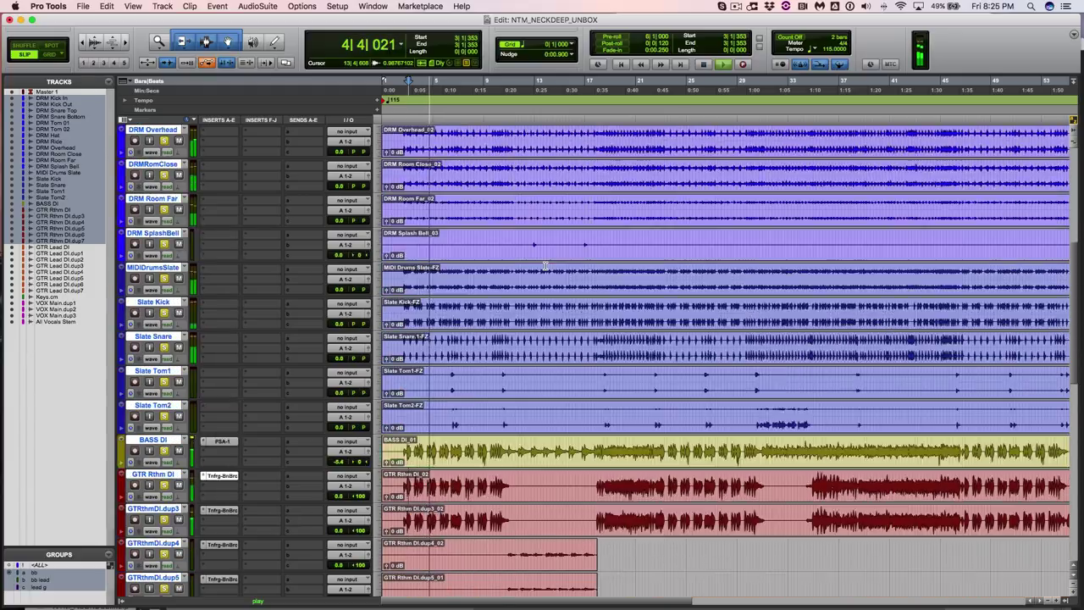
scroll(545, 266, up, 4)
scroll(545, 266, down, 12)
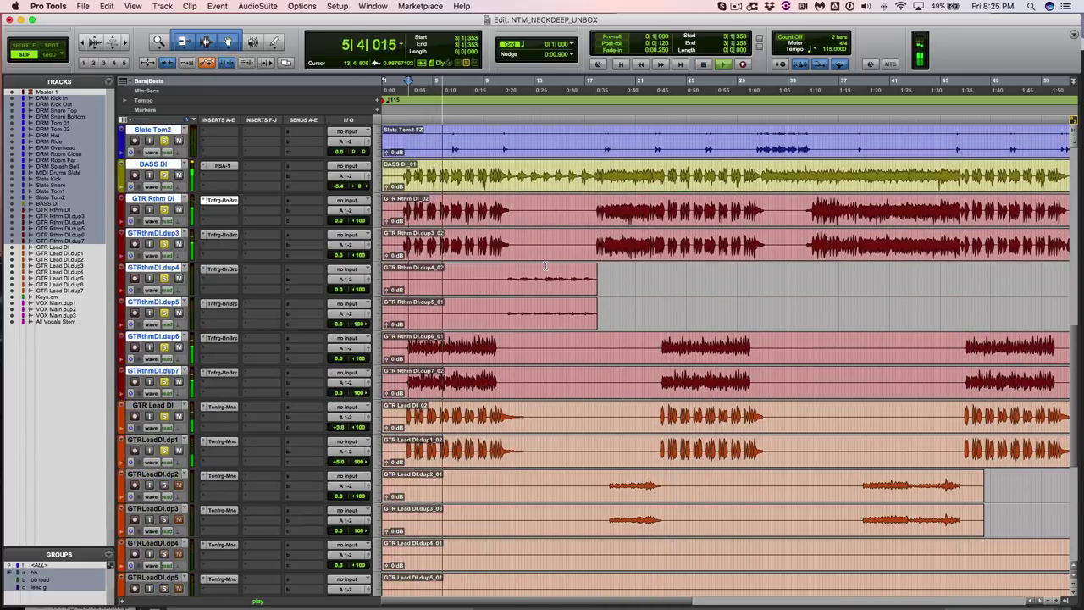
scroll(453, 263, down, 2)
scroll(453, 263, down, 2)
scroll(453, 263, down, 3)
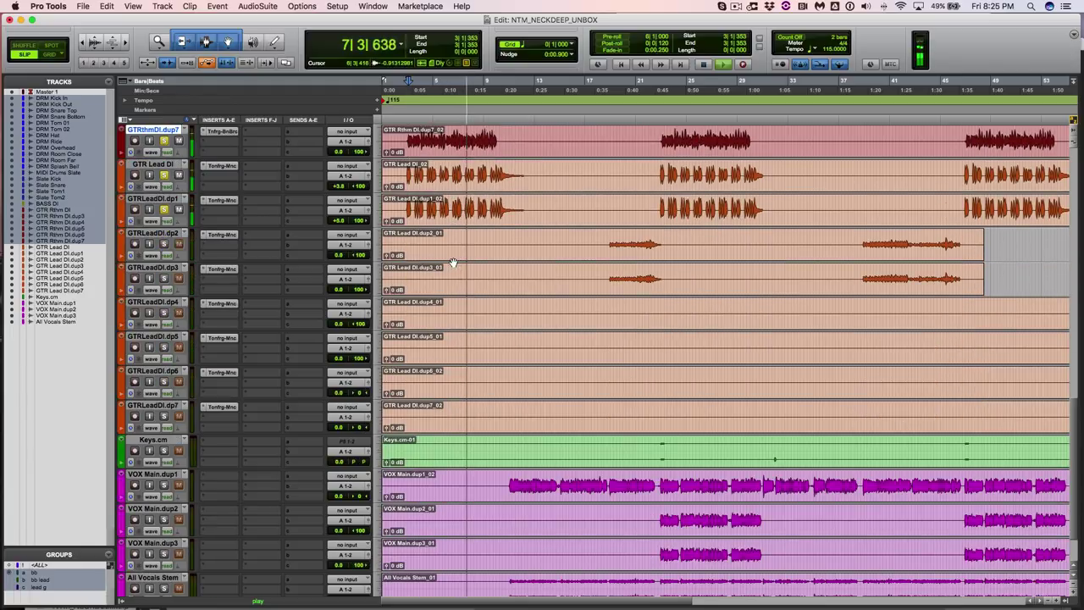
scroll(453, 262, down, 1)
scroll(453, 262, up, 1)
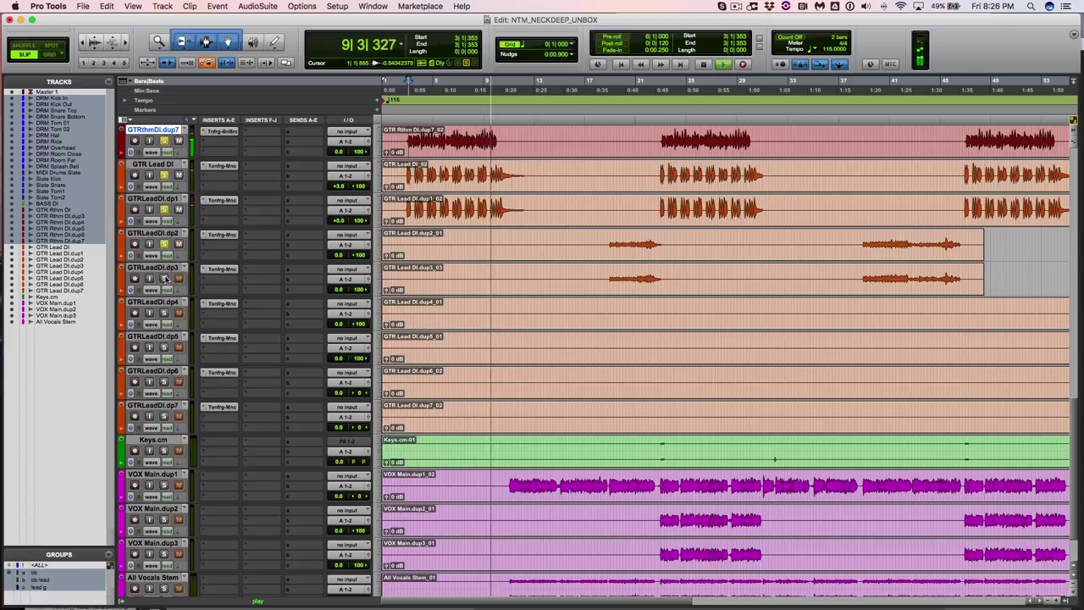
scroll(458, 266, up, 6)
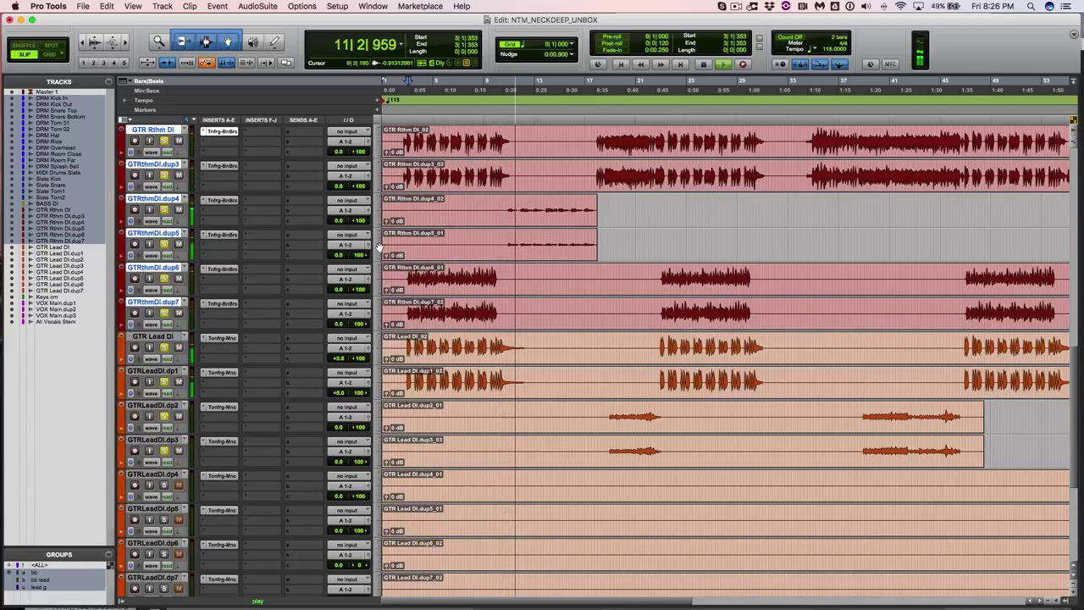
click(165, 211)
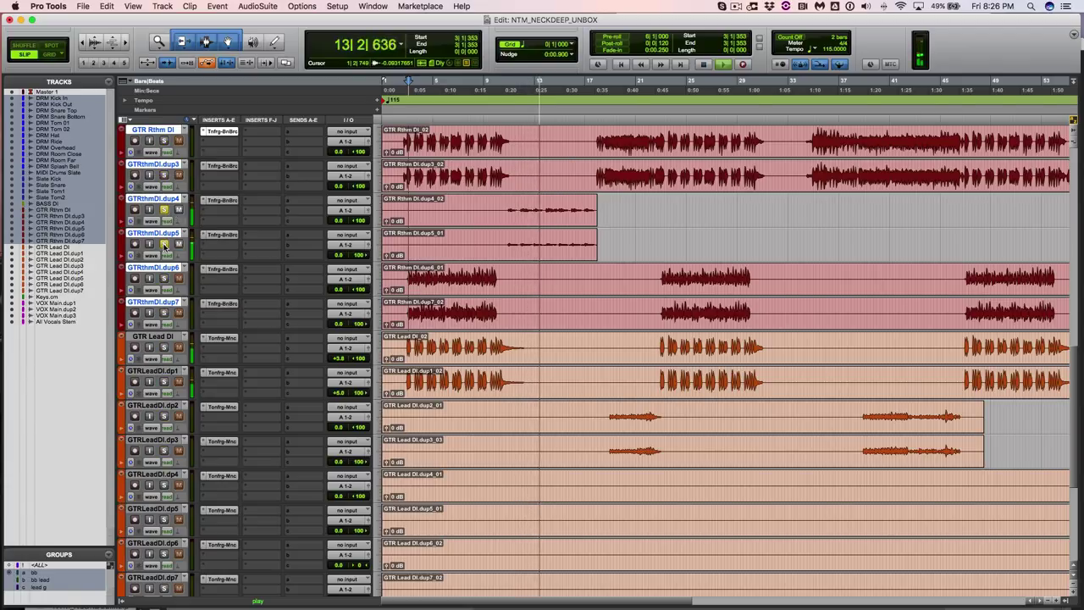
click(165, 245)
Step: Stop playback and suspend the track groups
key(space)
scroll(400, 265, up, 1)
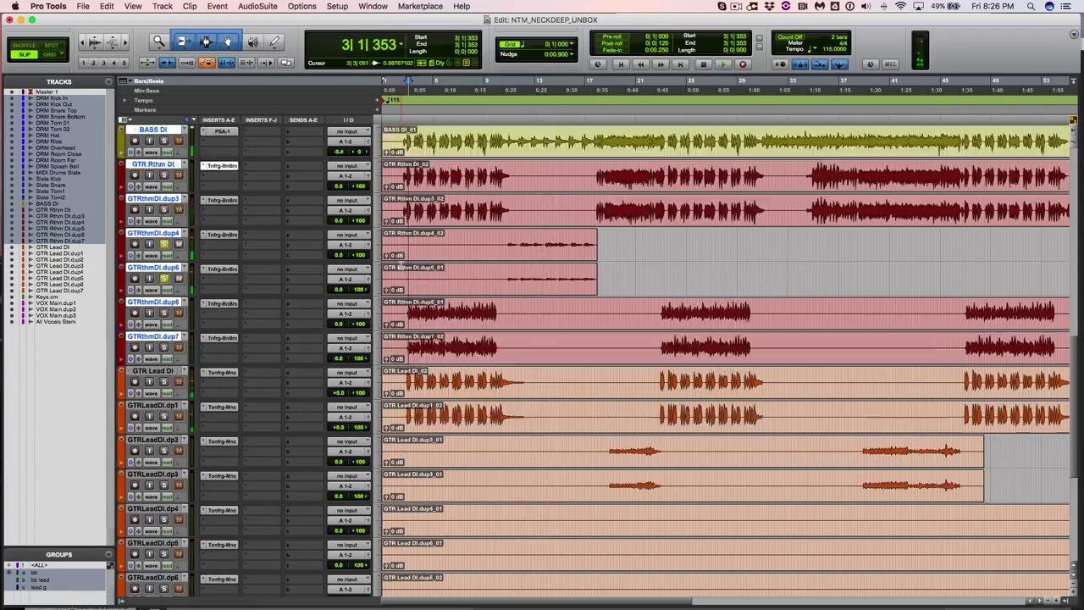
scroll(399, 265, up, 2)
scroll(399, 265, down, 1)
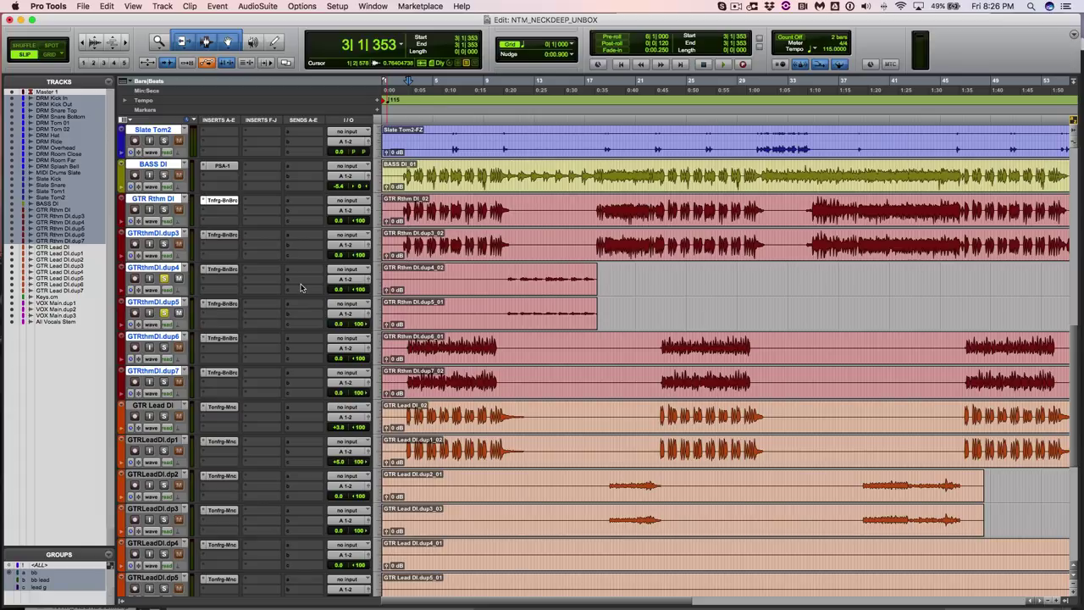
key(super+shift+g)
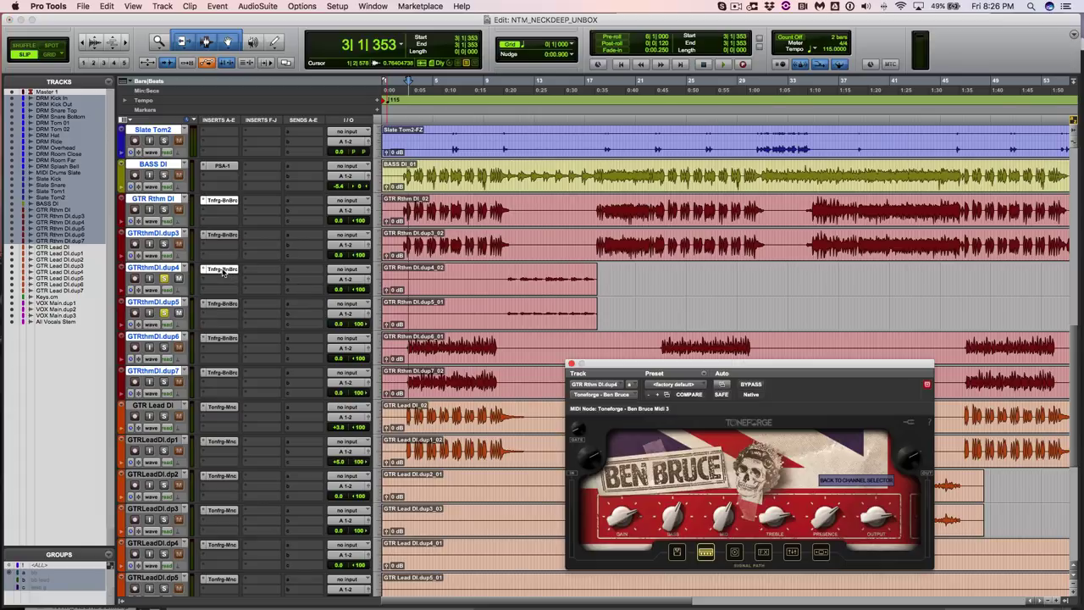
Step: Set amp gain to 43 on dup4 and 54 on dup5, then lower it to 23 while auditioning near bar 10
drag(606, 520, 631, 603)
click(219, 307)
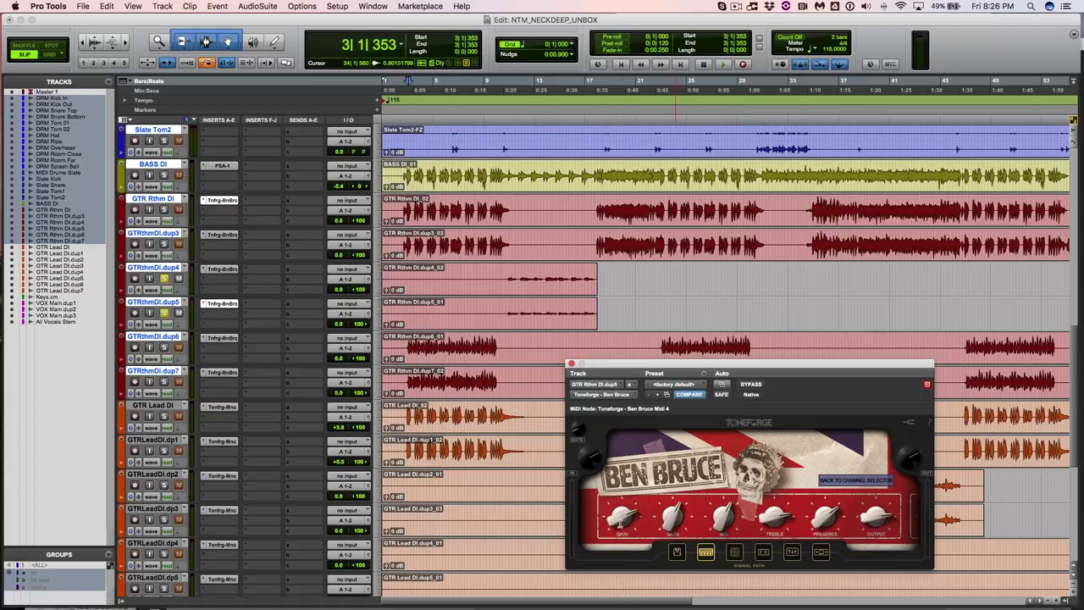
drag(623, 519, 631, 607)
key(space)
key(space)
click(507, 278)
key(space)
drag(621, 519, 619, 543)
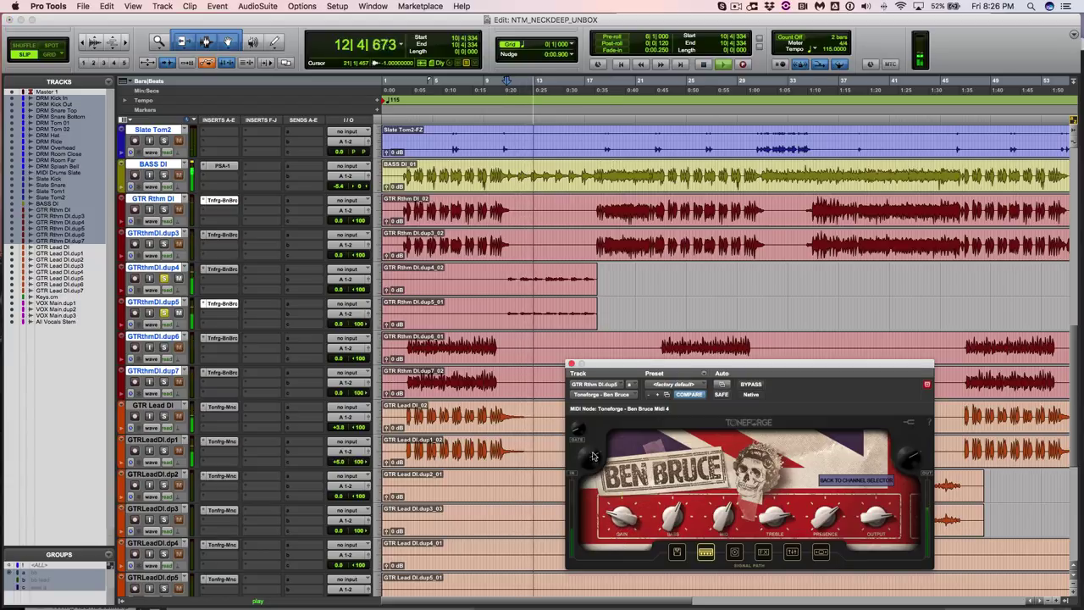
Step: Switch the dup4 amp to its clean channel and raise the Drive to 70
click(219, 273)
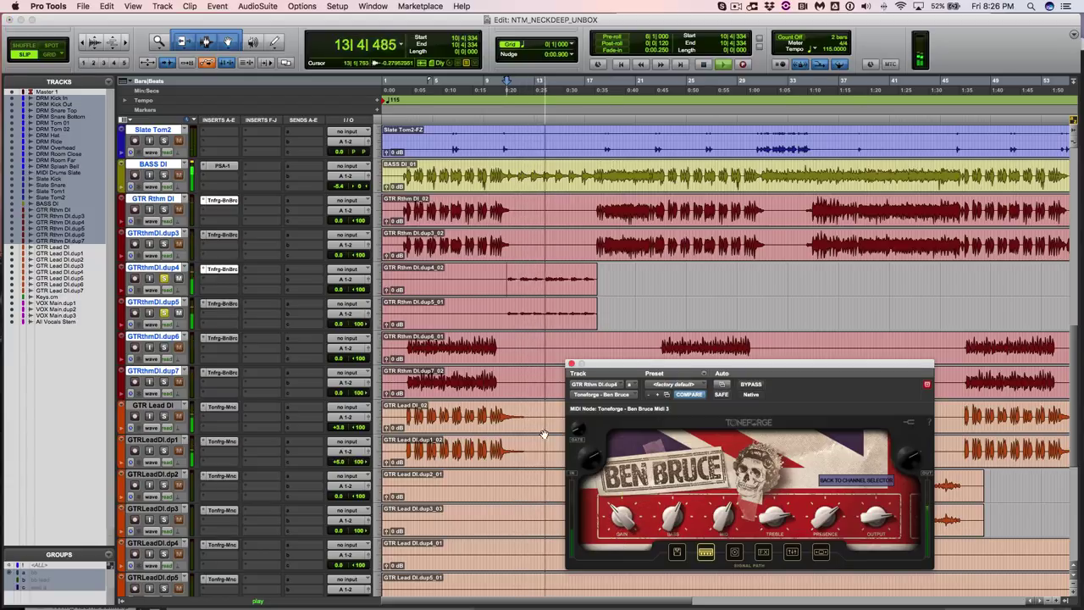
mouse_move(618, 534)
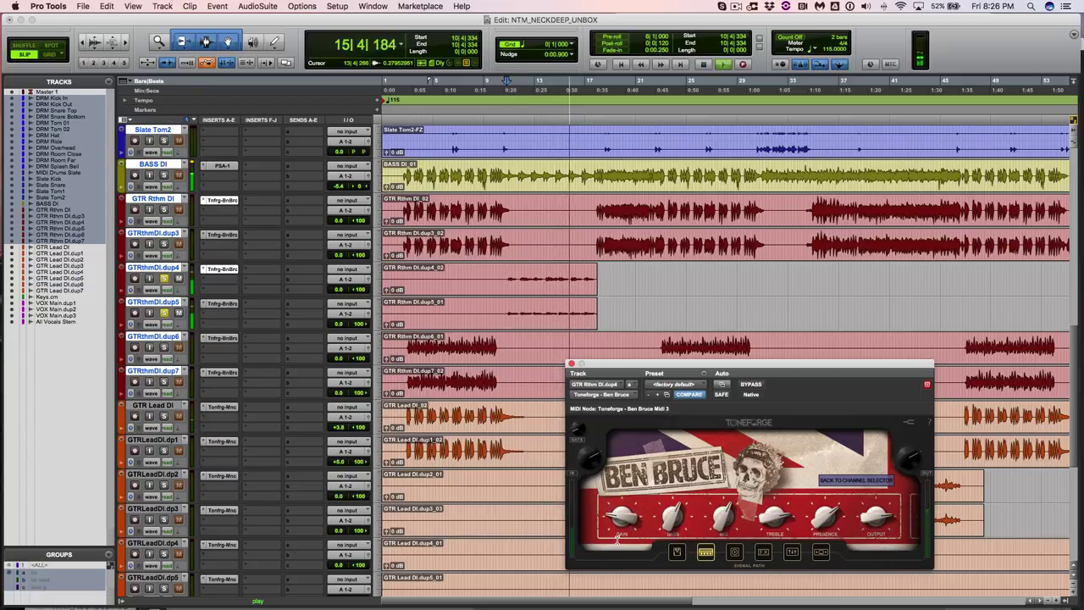
click(864, 481)
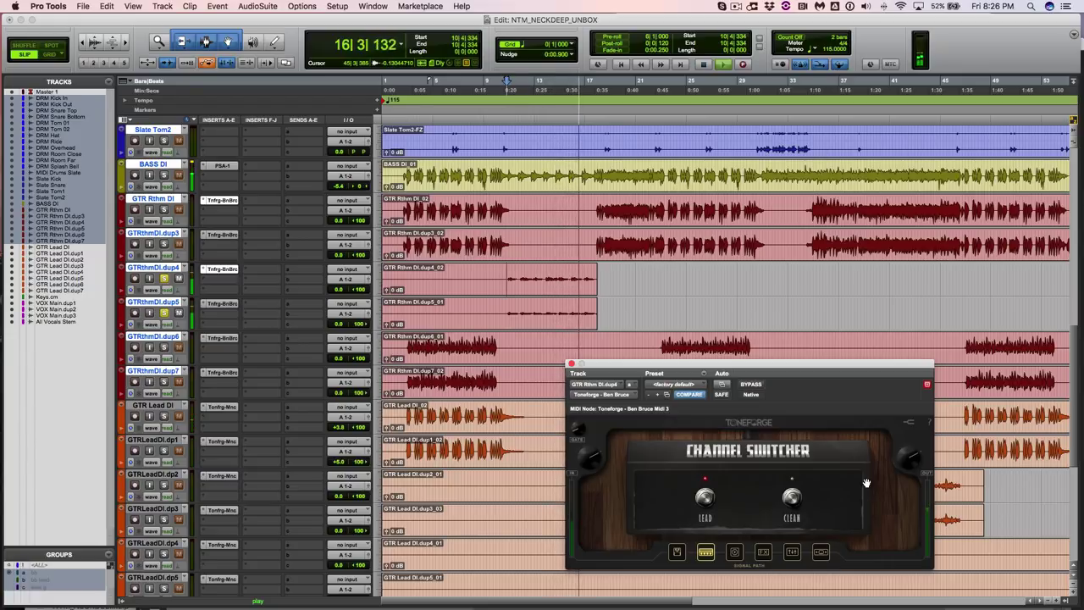
click(791, 498)
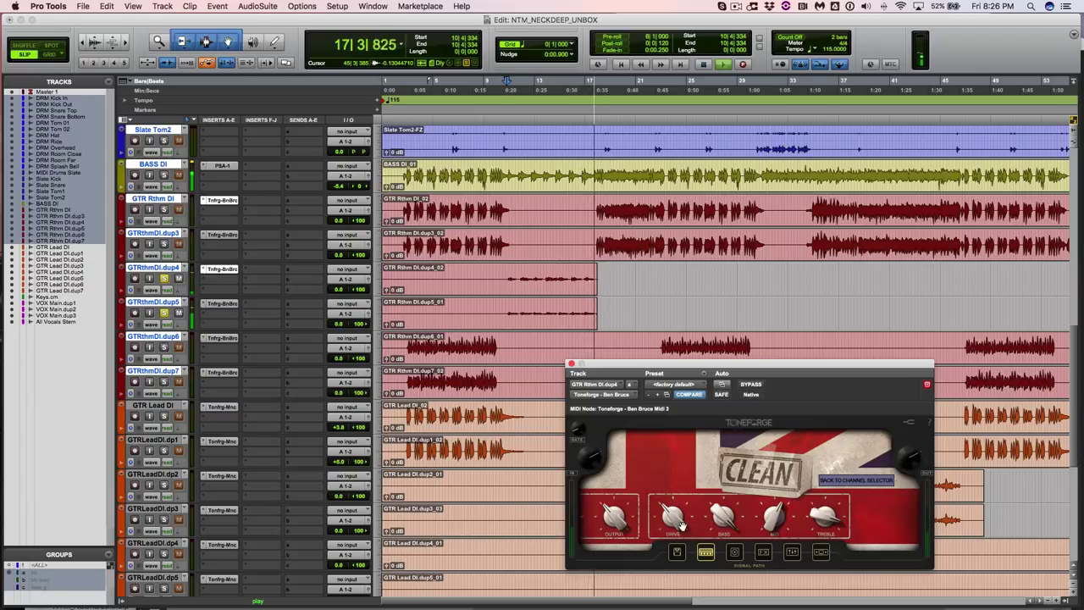
drag(673, 517, 665, 469)
Step: Audition the clean tone from bar 11
key(space)
click(512, 269)
key(space)
mouse_move(663, 491)
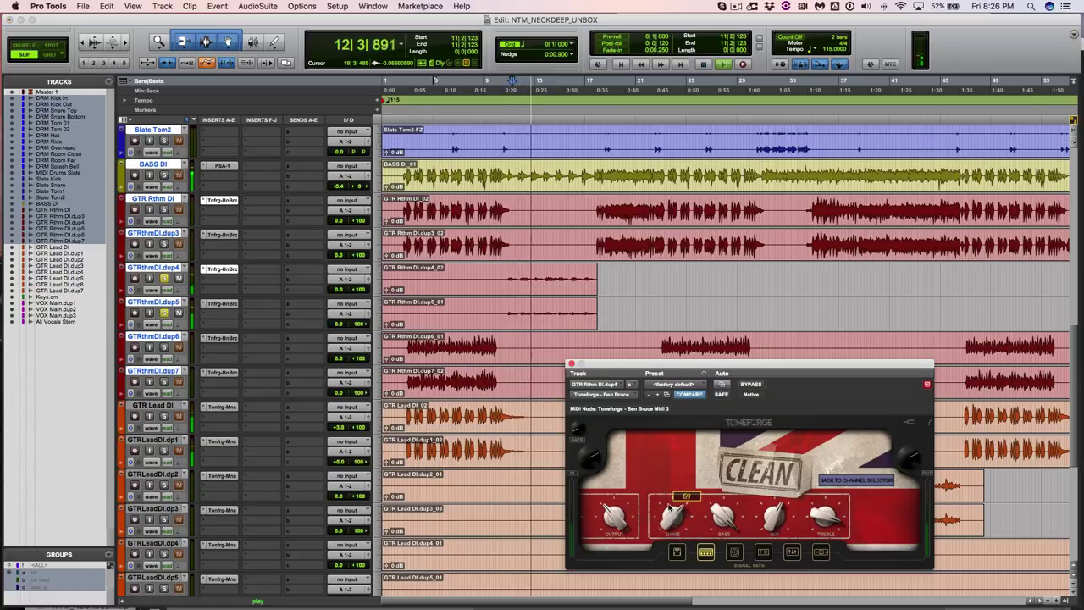
key(space)
Step: Switch the dup4 amp back to the lead channel and audition the lead tone
click(844, 482)
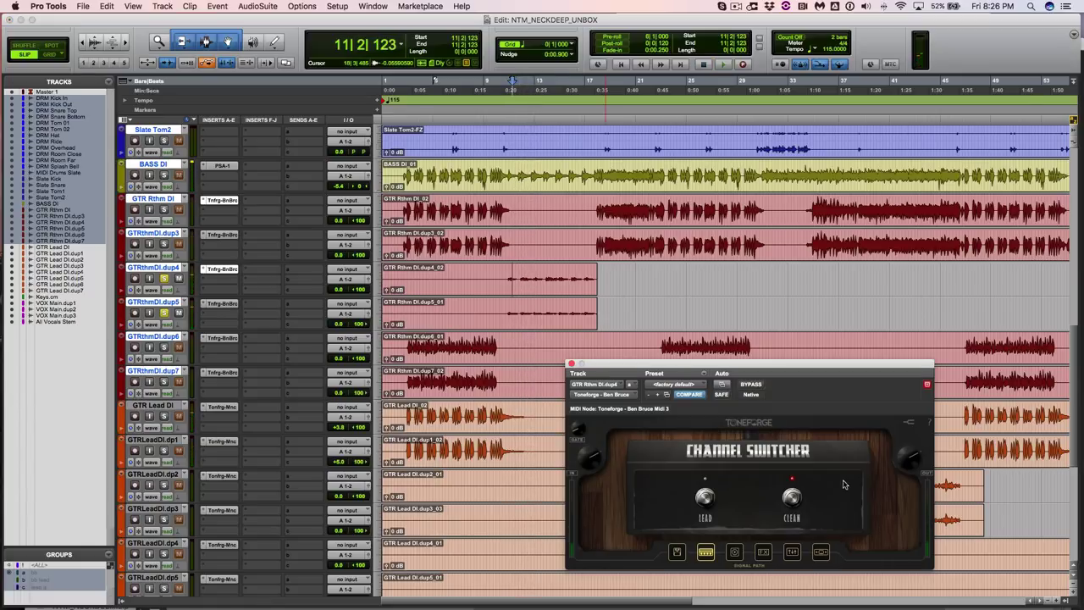
click(698, 503)
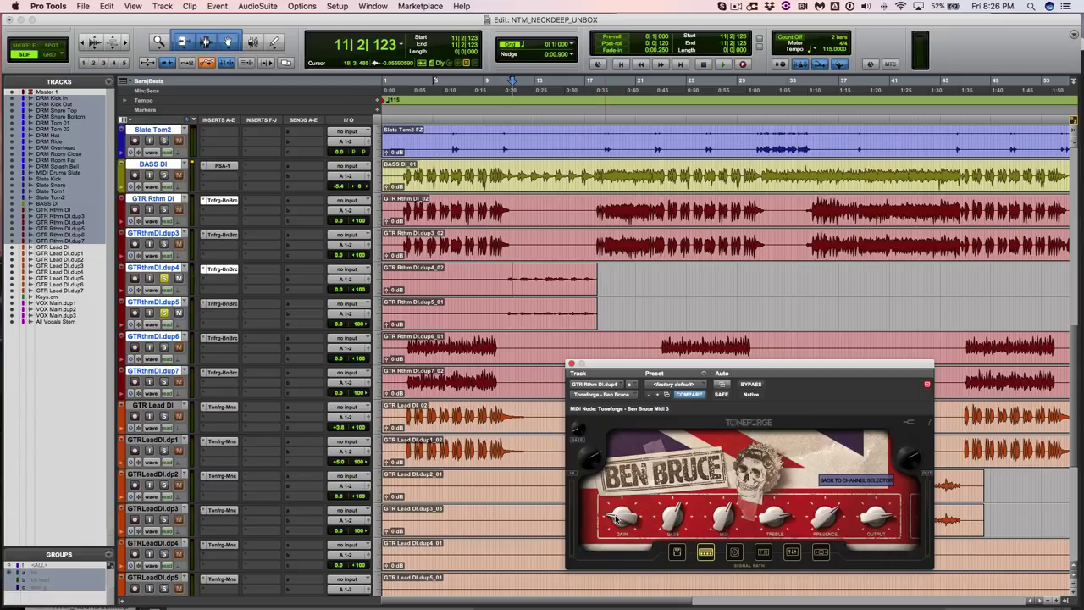
mouse_move(612, 507)
key(space)
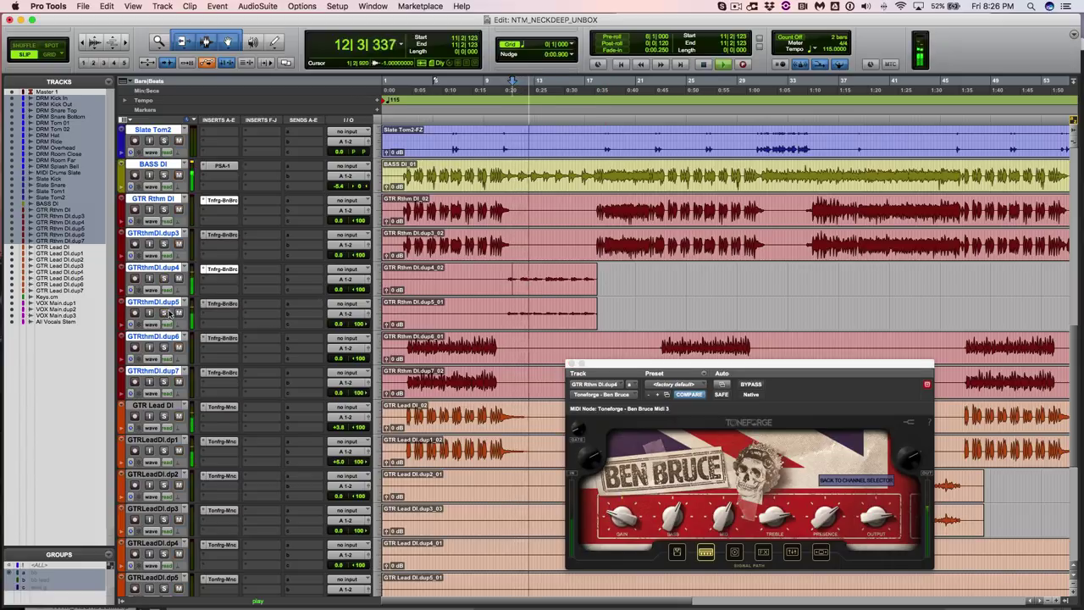
key(space)
scroll(166, 372, up, 10)
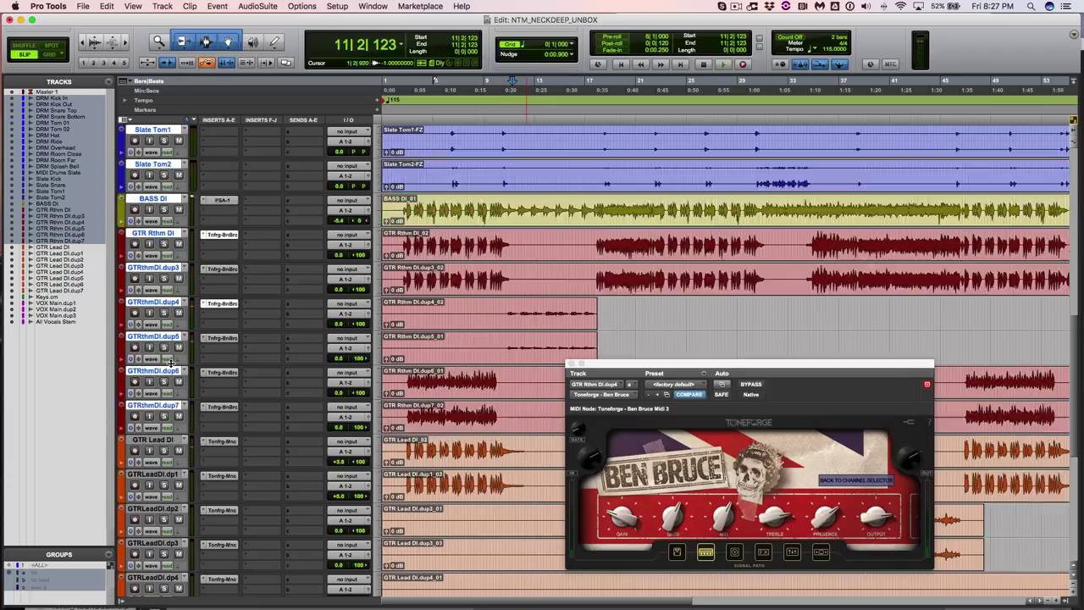
key(space)
scroll(650, 329, down, 10)
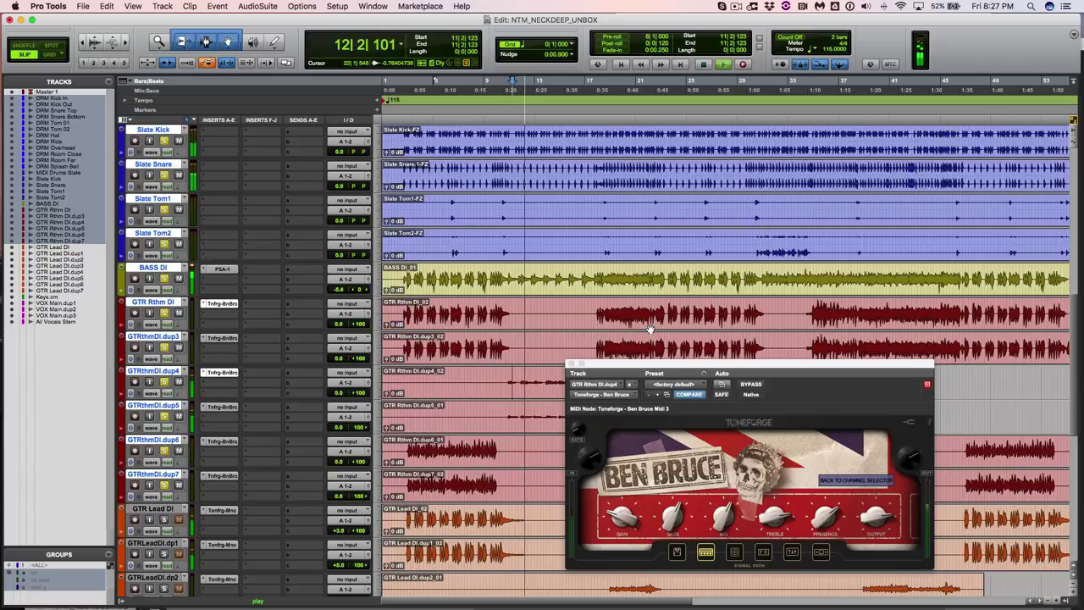
scroll(651, 328, down, 3)
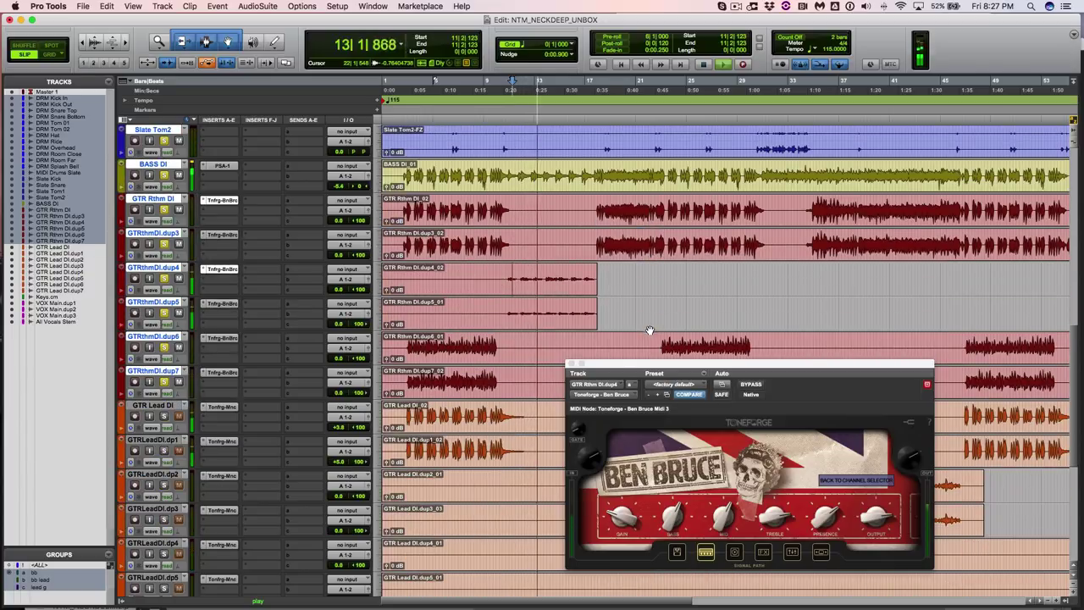
Step: Close the amp plug-in window and stop playback
key(super+w)
scroll(725, 366, down, 4)
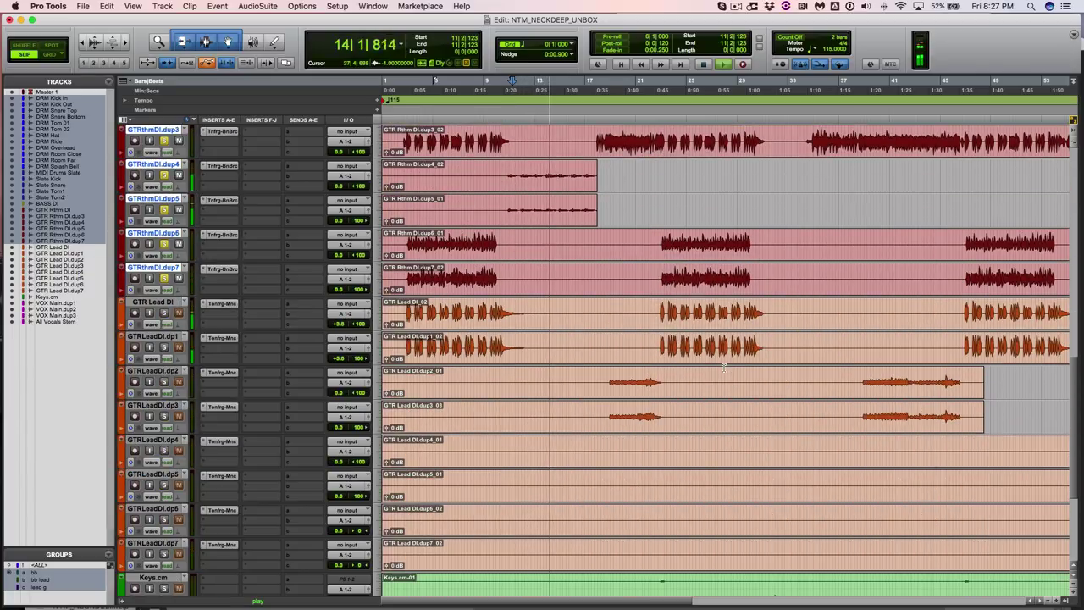
scroll(724, 366, up, 4)
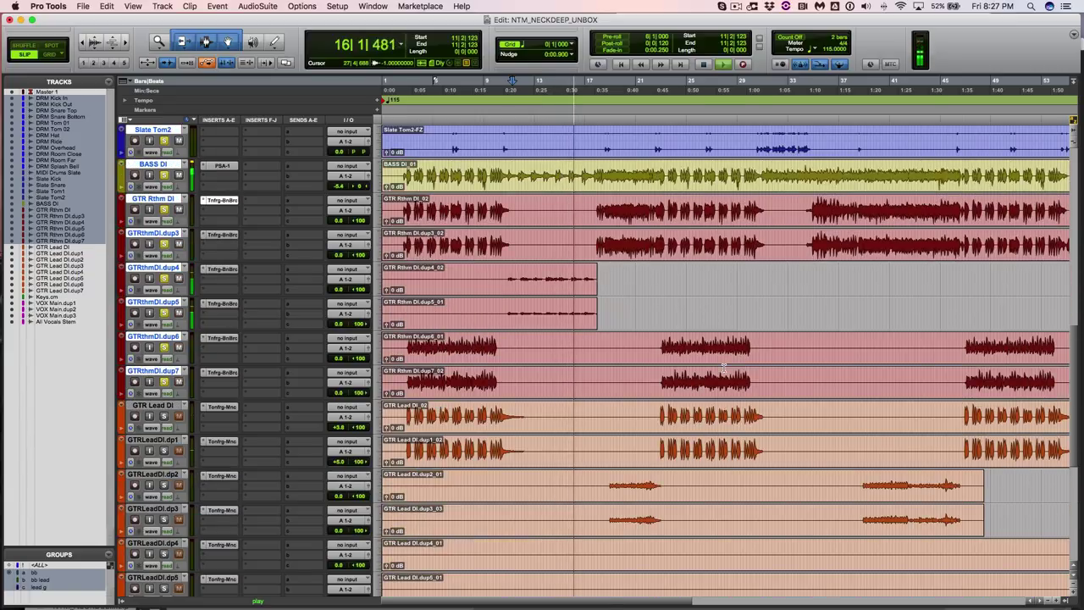
scroll(725, 366, up, 3)
scroll(724, 366, down, 3)
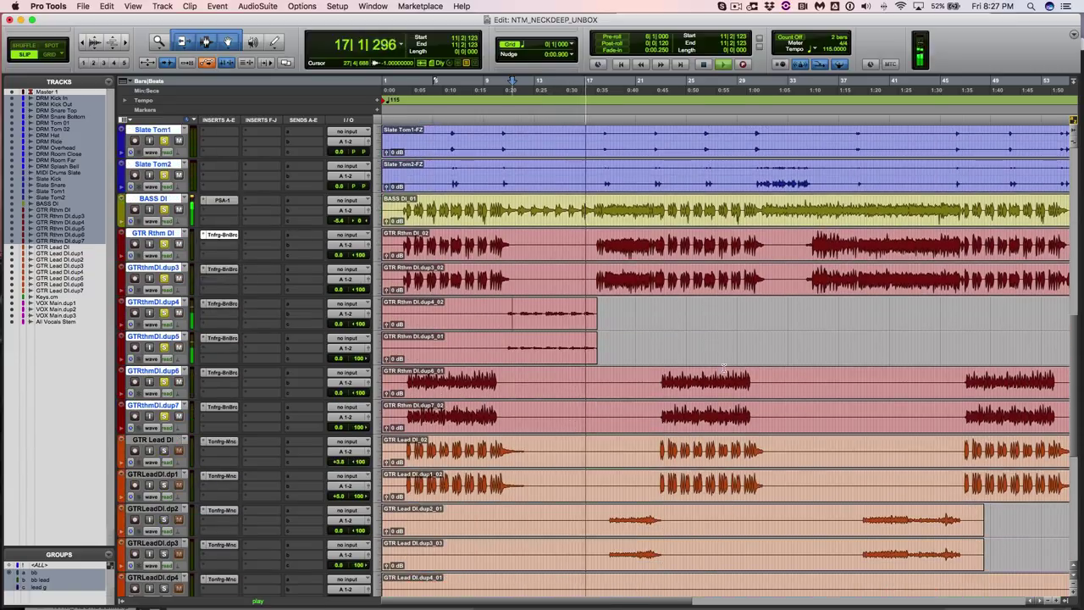
key(space)
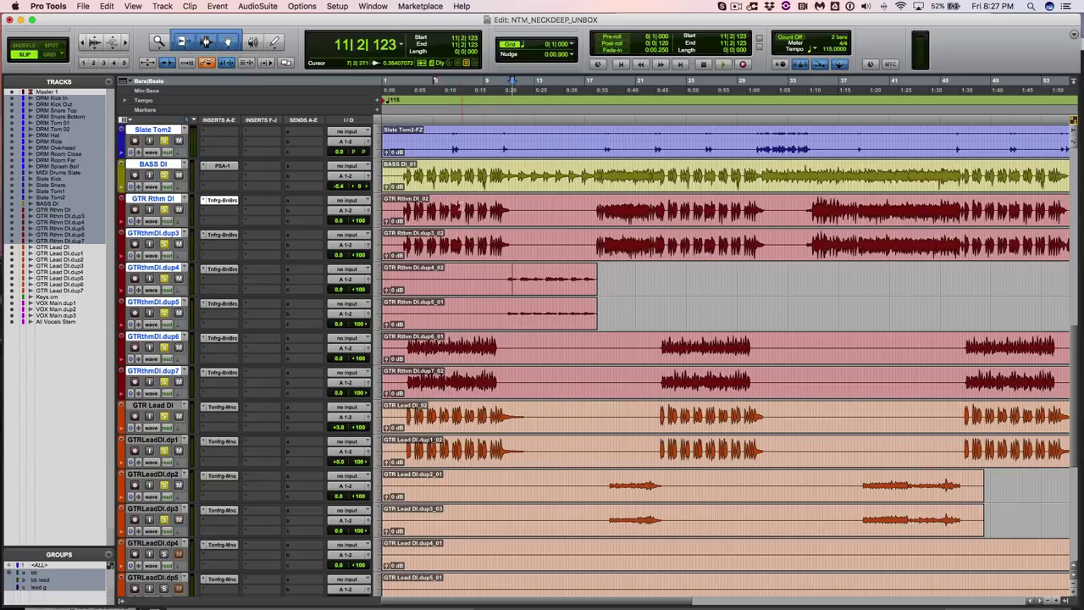
Step: Audition from 17|3|394, then switch to the Mix window
click(593, 203)
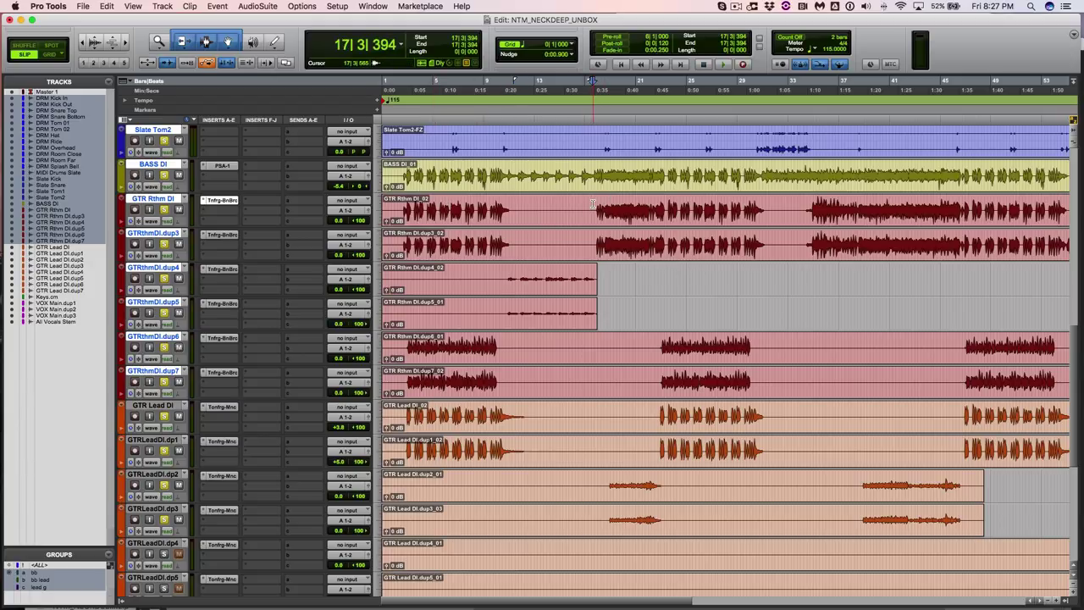
key(space)
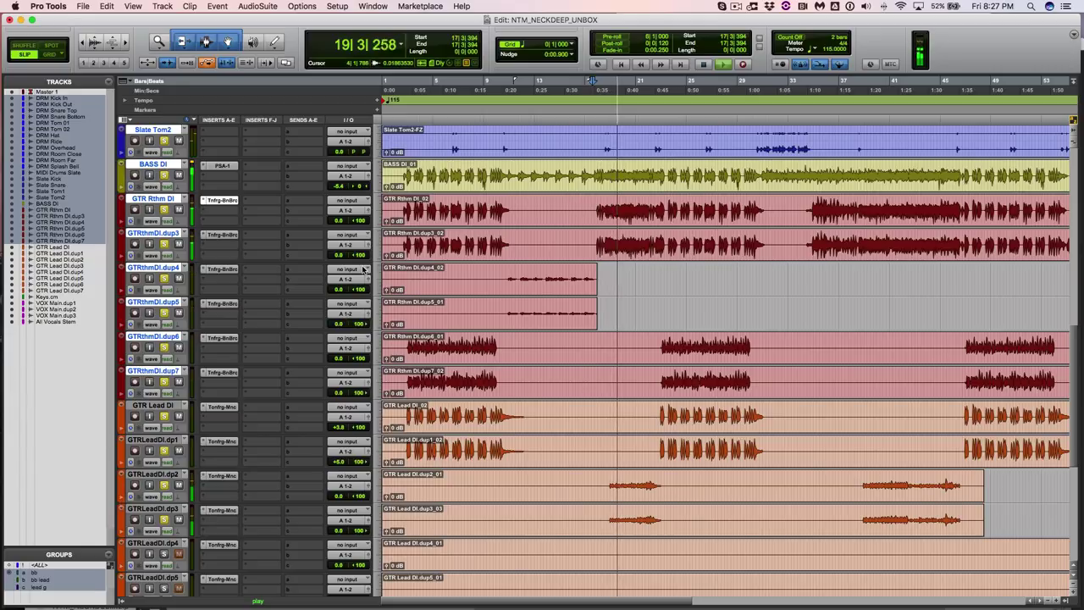
key(space)
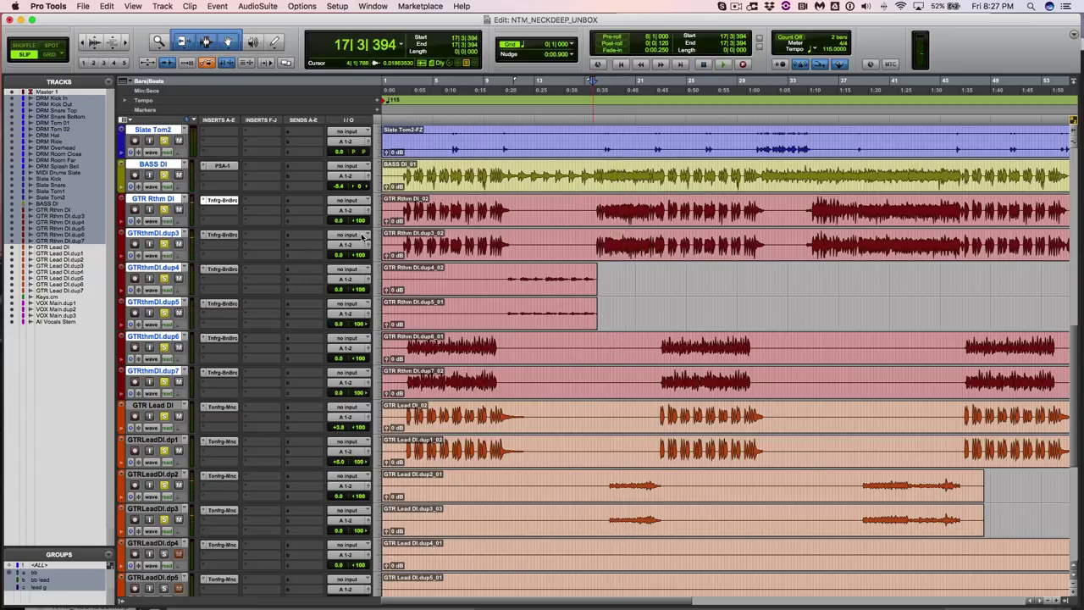
key(super+equal)
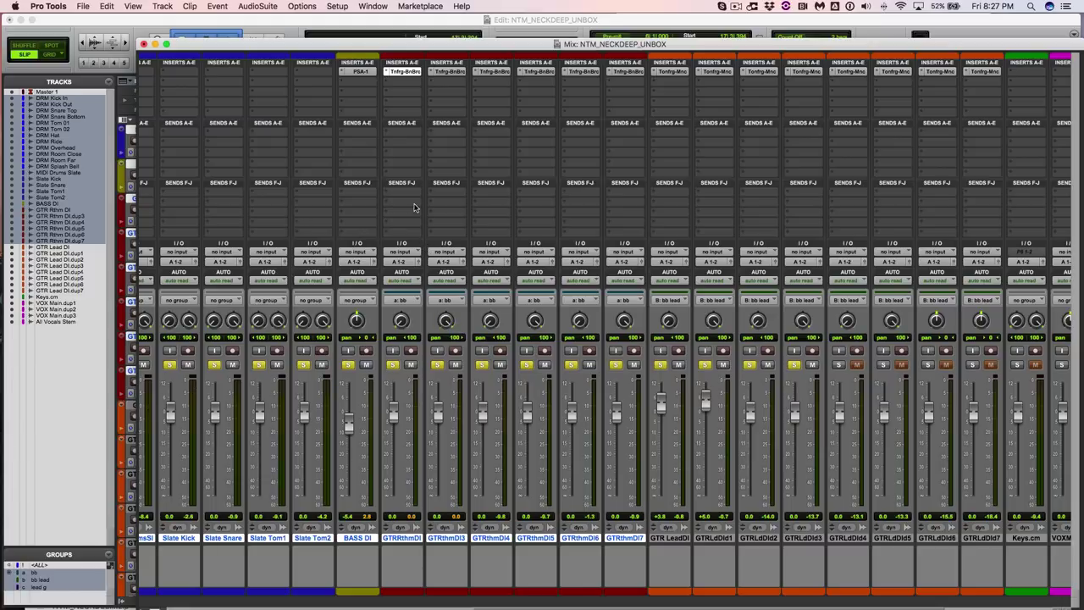
Step: Switch back to the Edit window and play from 17|3|394
key(super+equal)
key(space)
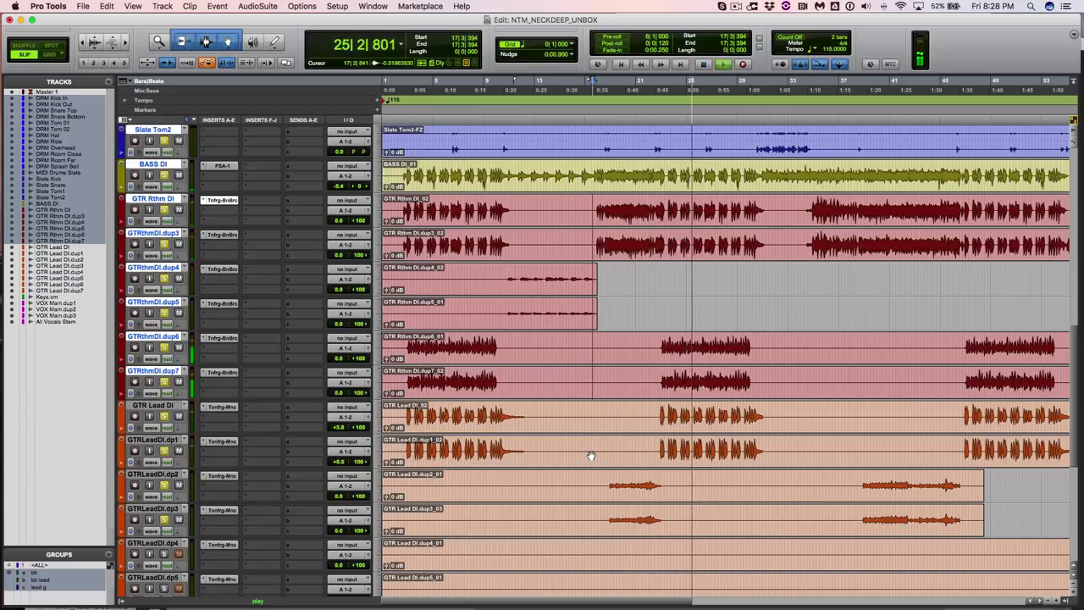
Step: Play all tracks from near bar 2, zooming out to see the whole song
key(space)
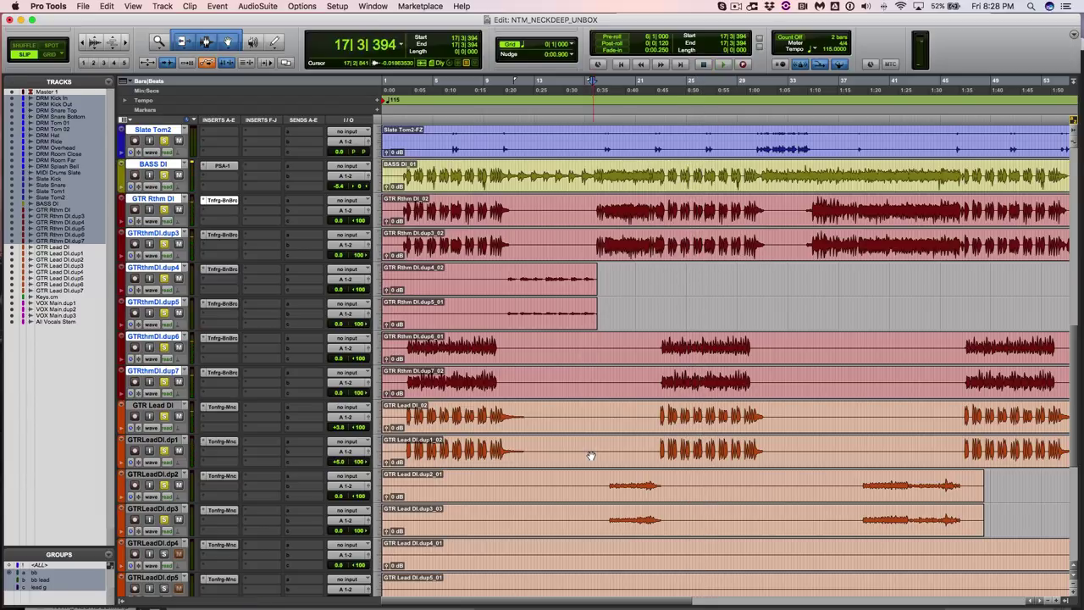
key(Return)
key(super+bracketright)
key(super+bracketright)
key(super+bracketright)
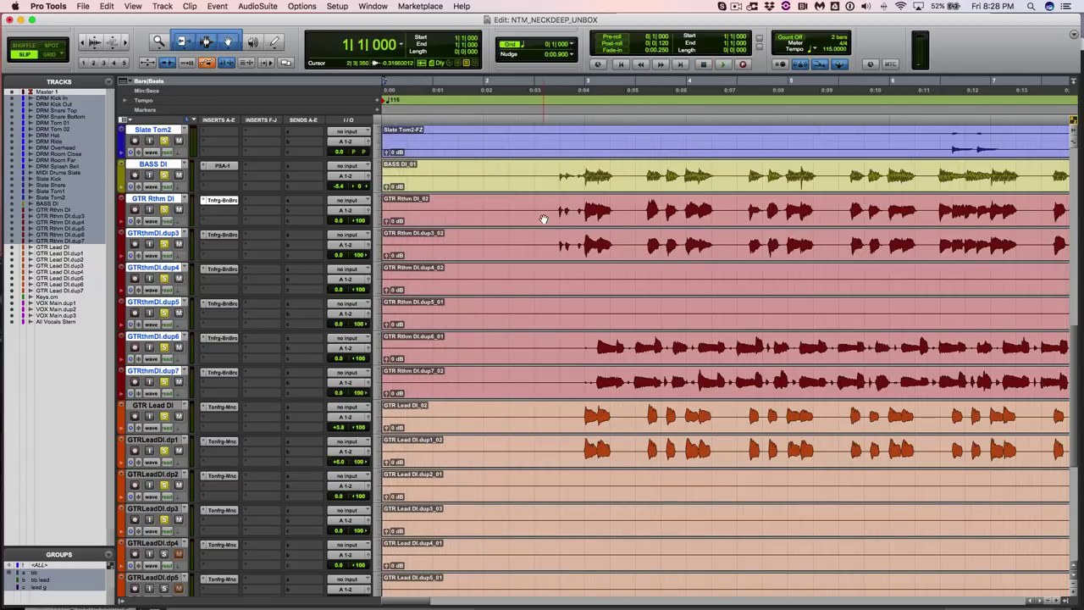
click(543, 218)
key(space)
key(super+bracketleft)
key(super+bracketleft)
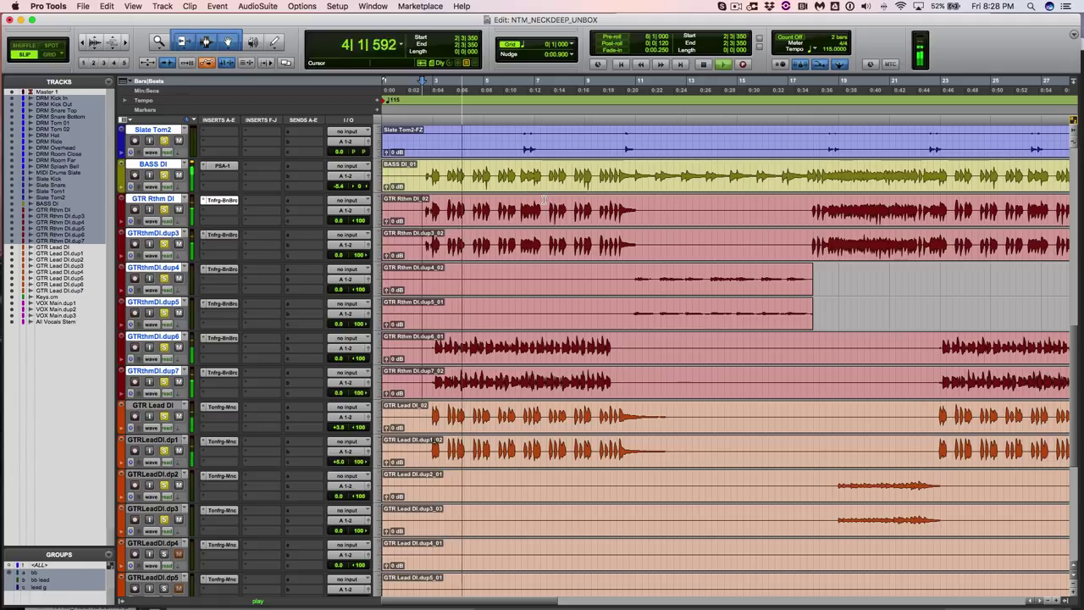
key(super+bracketleft)
key(super+bracketleft)
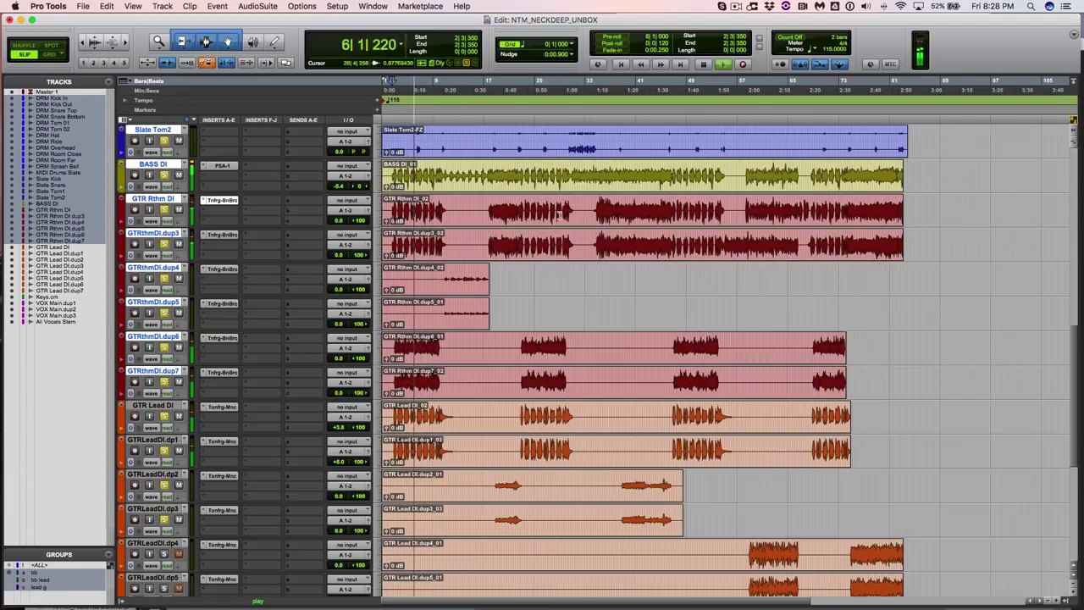
scroll(616, 259, down, 2)
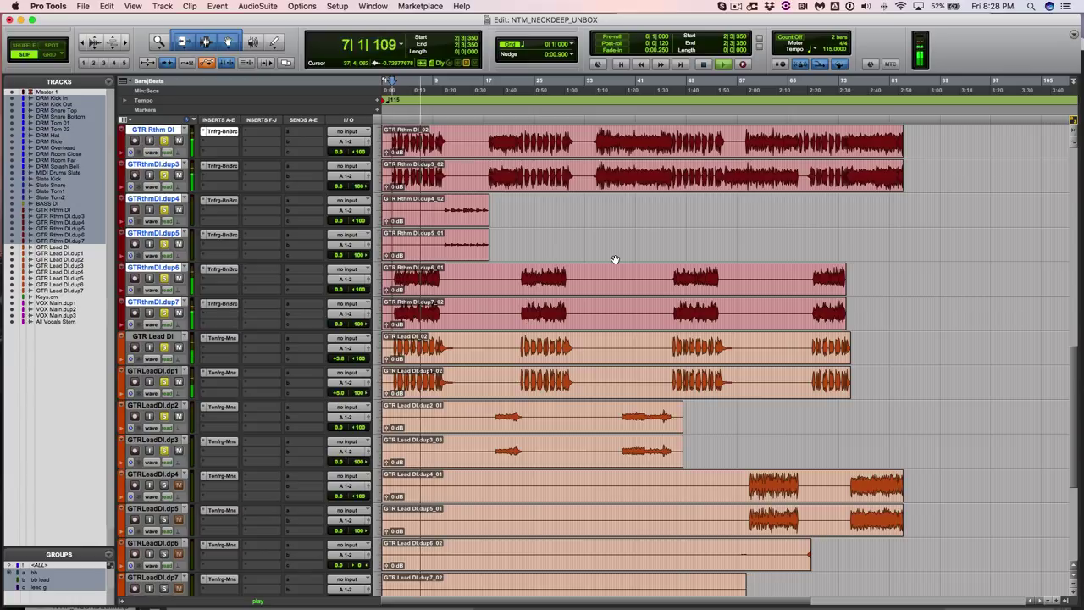
scroll(616, 259, down, 2)
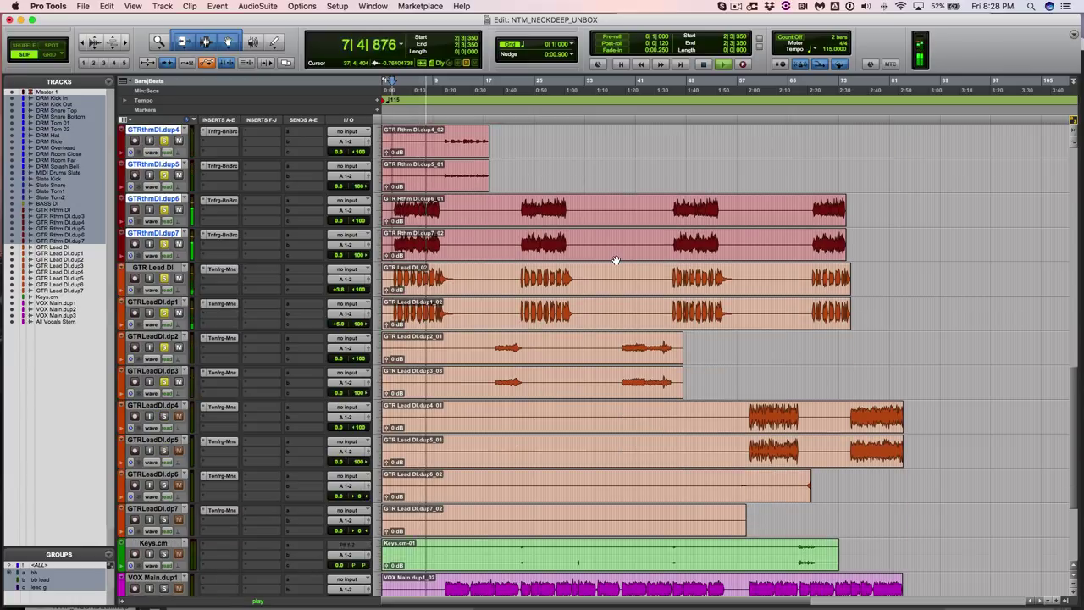
scroll(615, 259, up, 3)
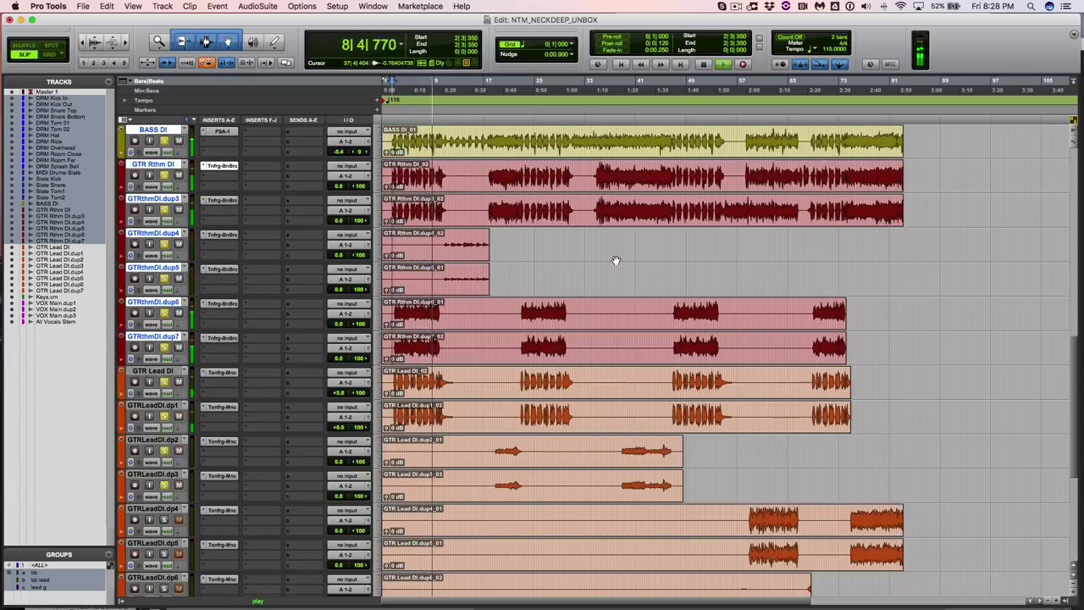
scroll(616, 259, up, 1)
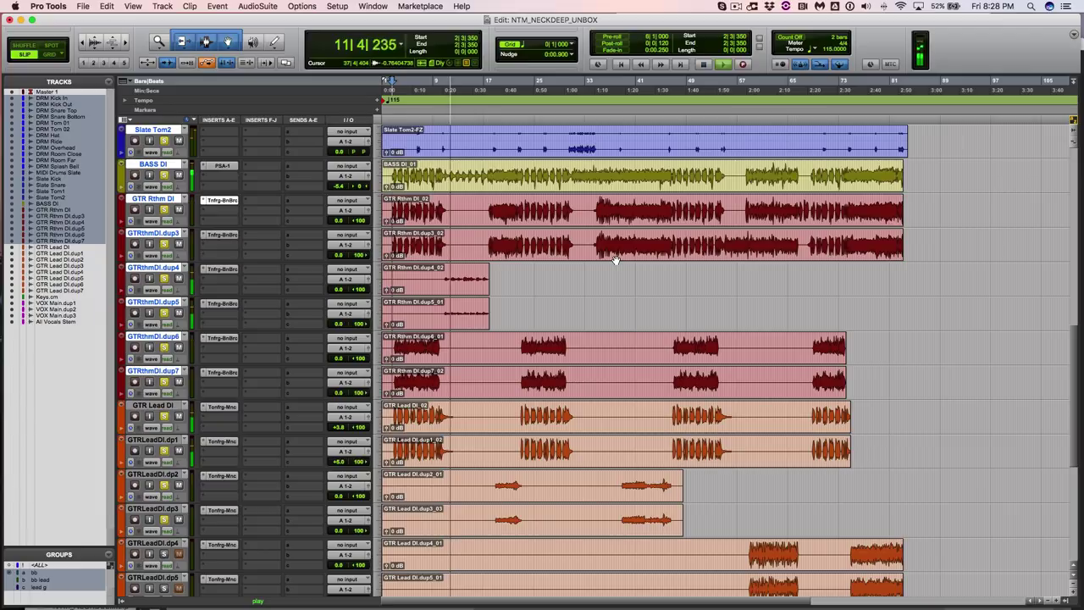
Step: Move the playback start to 34|4|301 and audition from there
key(space)
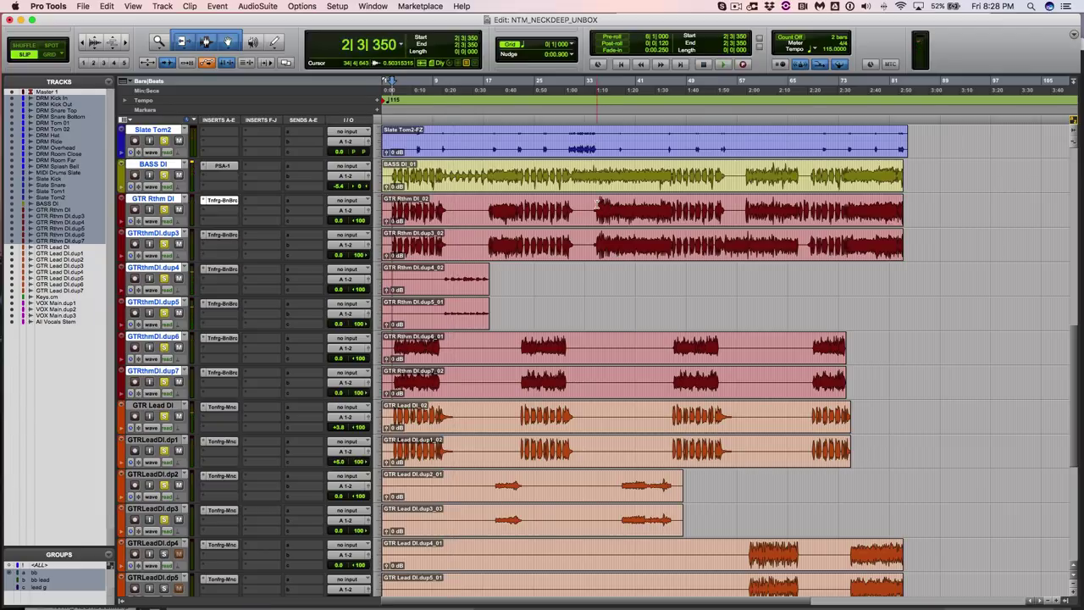
click(597, 202)
key(space)
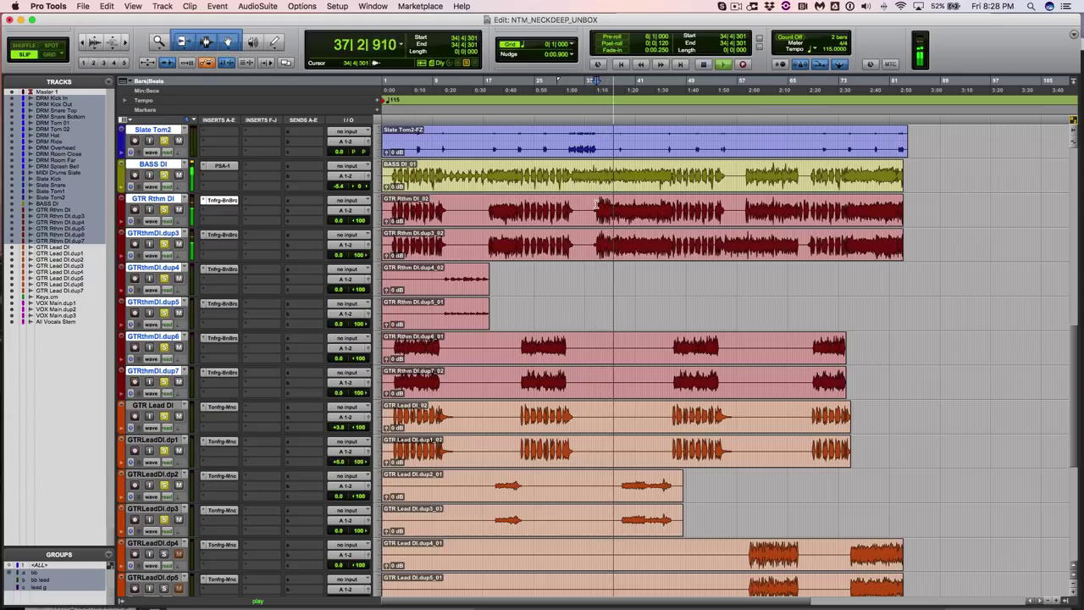
key(space)
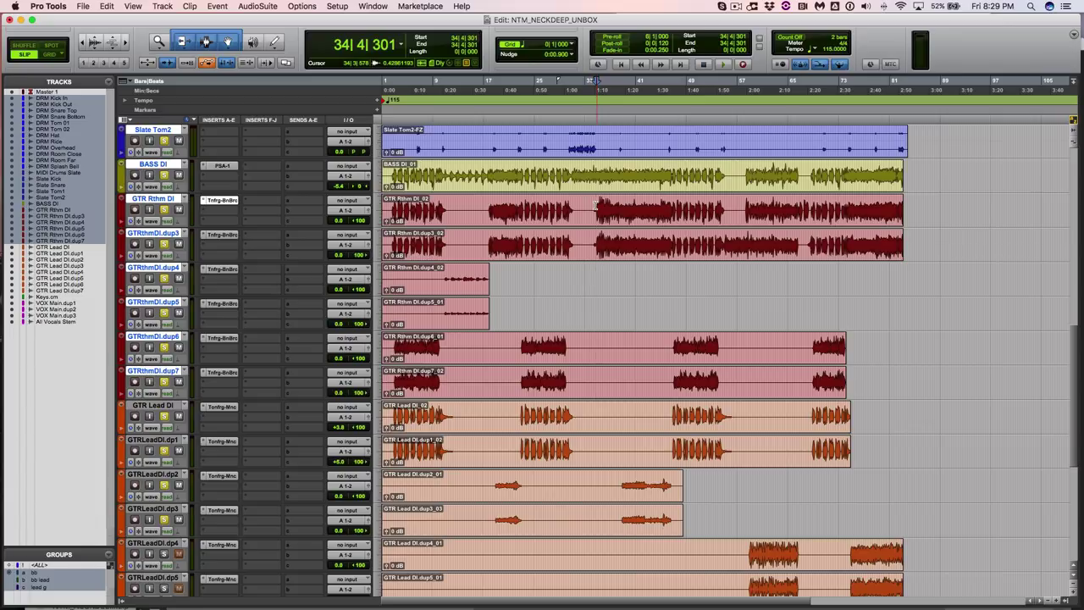
Step: Play the section from bar 34 twice, stopping after each pass
key(space)
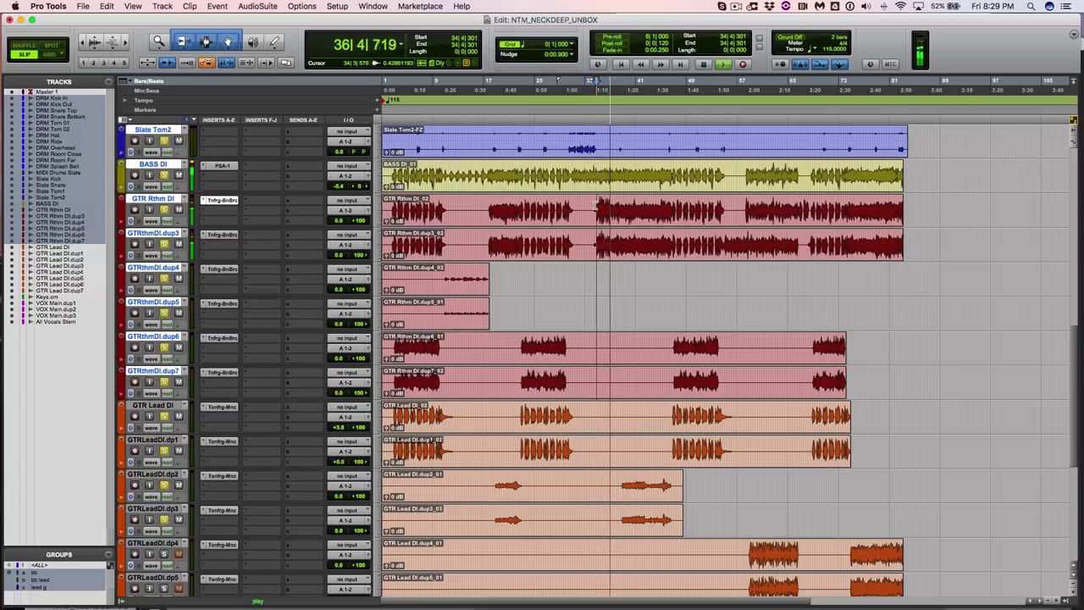
key(space)
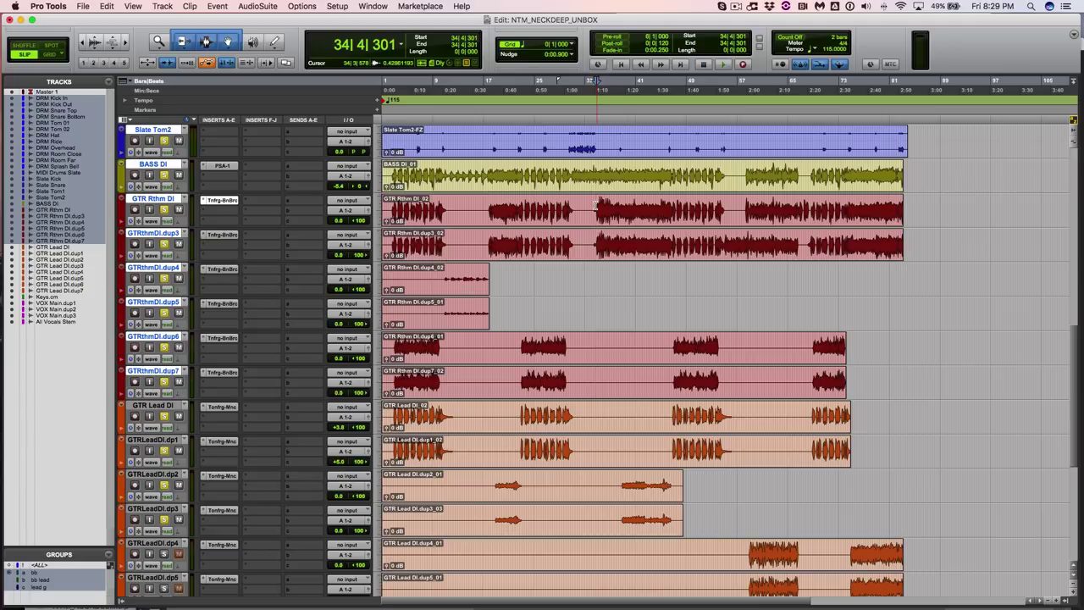
key(space)
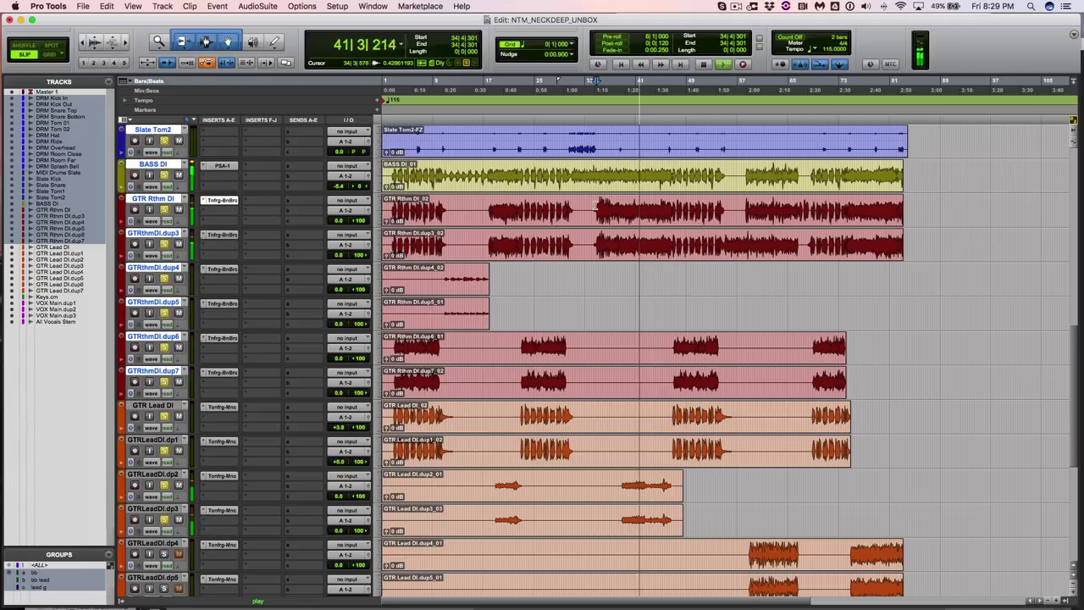
key(space)
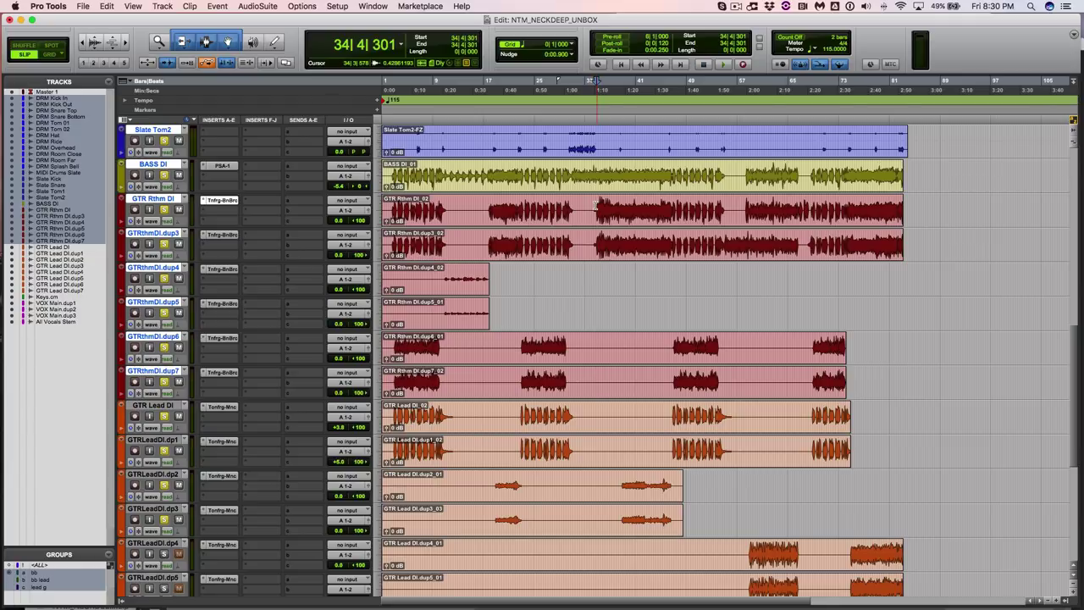
Step: Play the session from around bar 50, then stop
click(698, 233)
key(space)
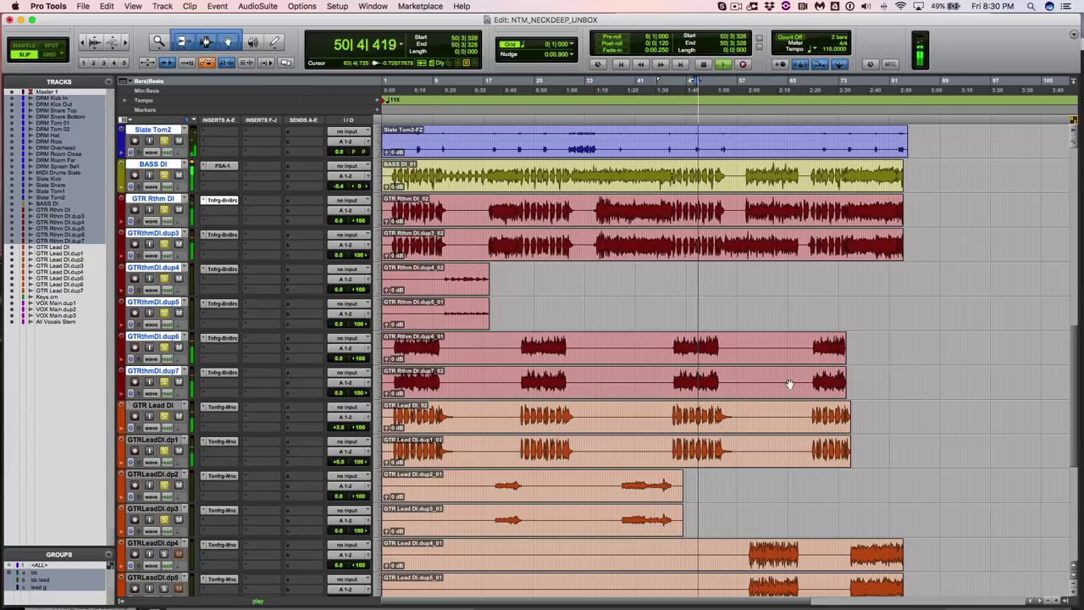
scroll(788, 379, down, 5)
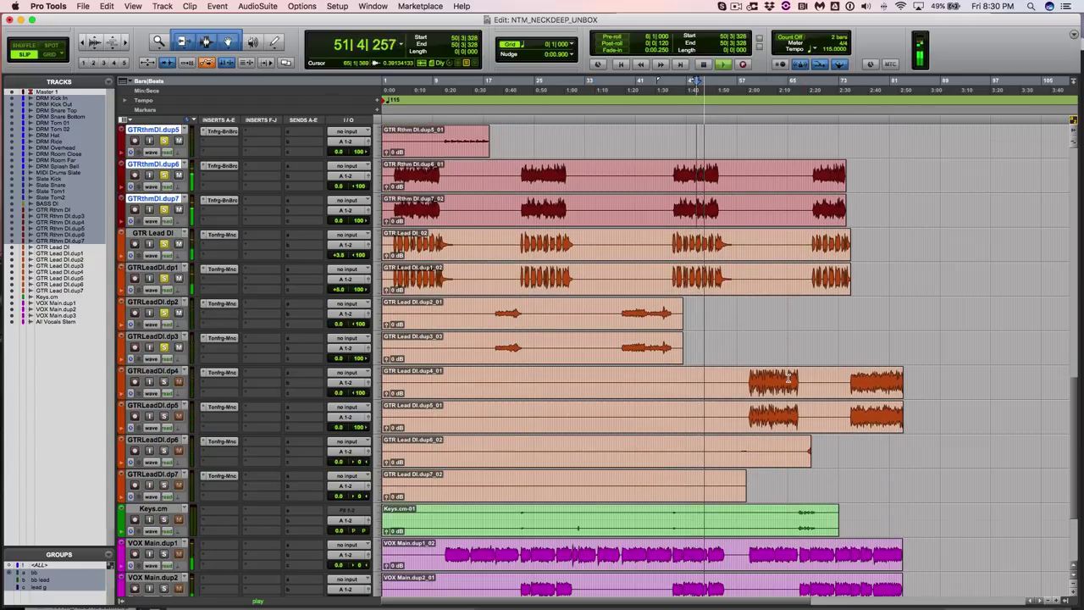
key(space)
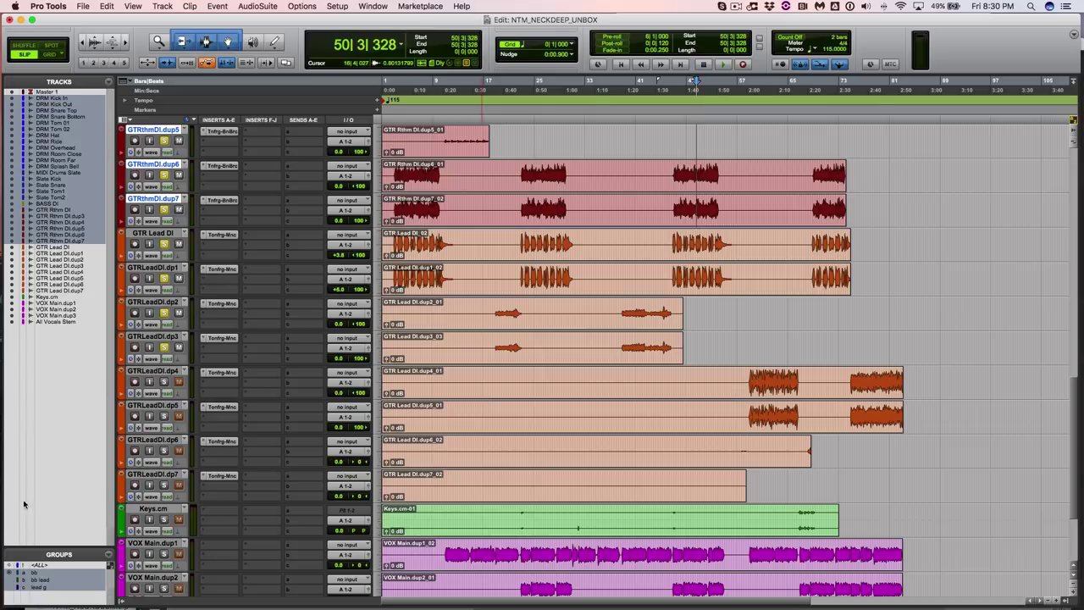
key(space)
key(space)
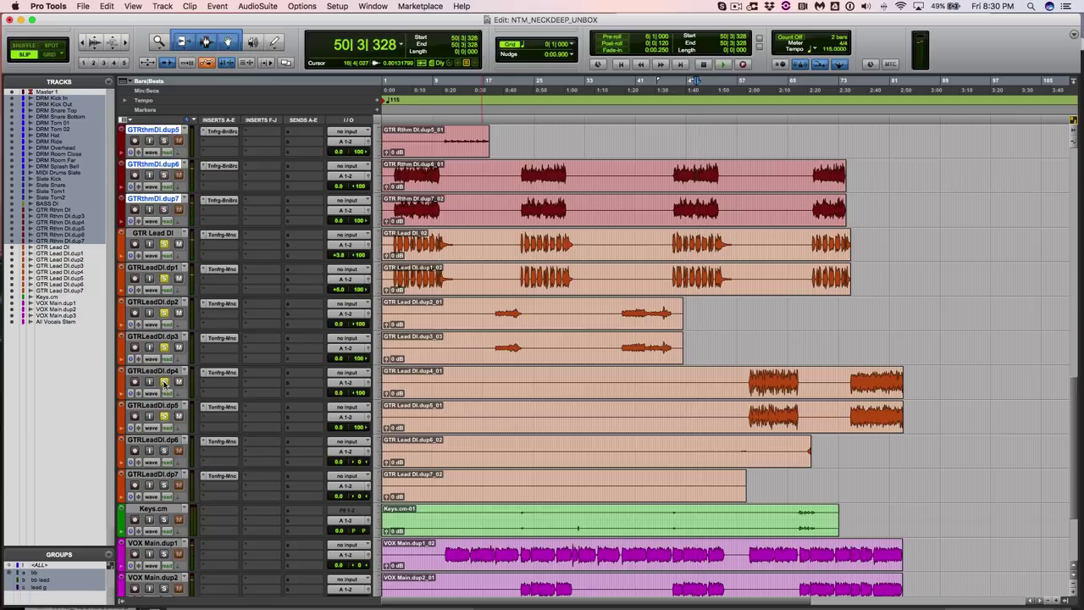
Step: Solo GTRLeadDI.dp4 and dp5 and audition the lead guitar doubles
click(164, 382)
click(165, 416)
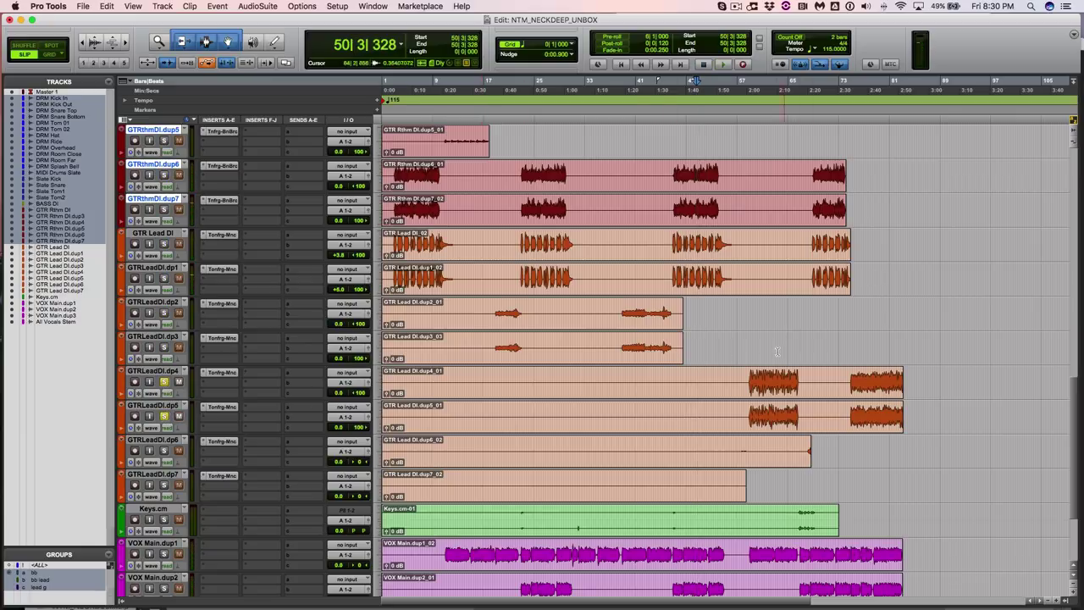
click(753, 375)
key(space)
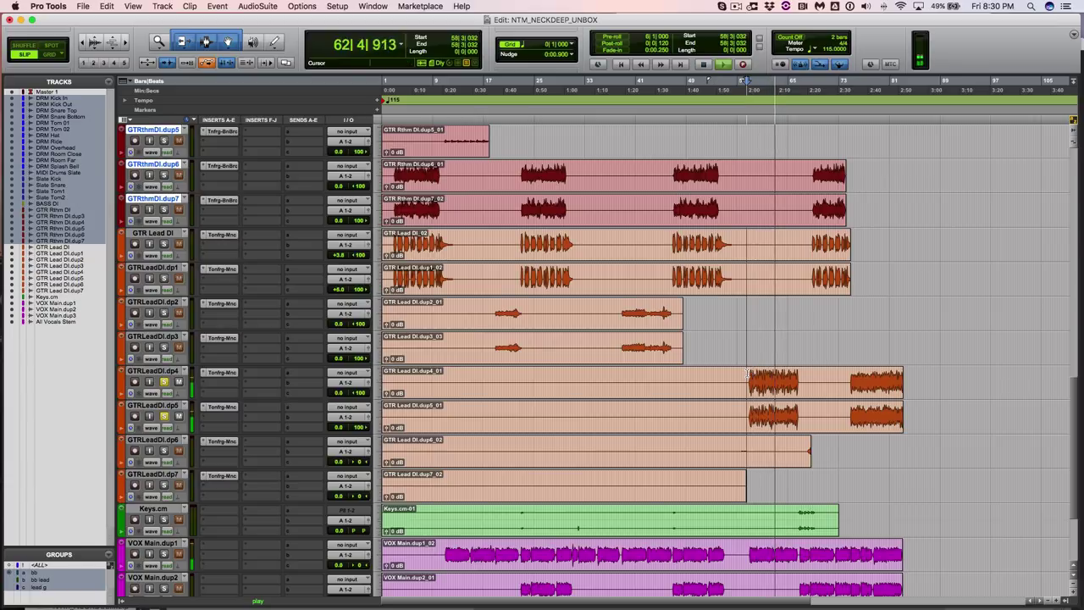
key(space)
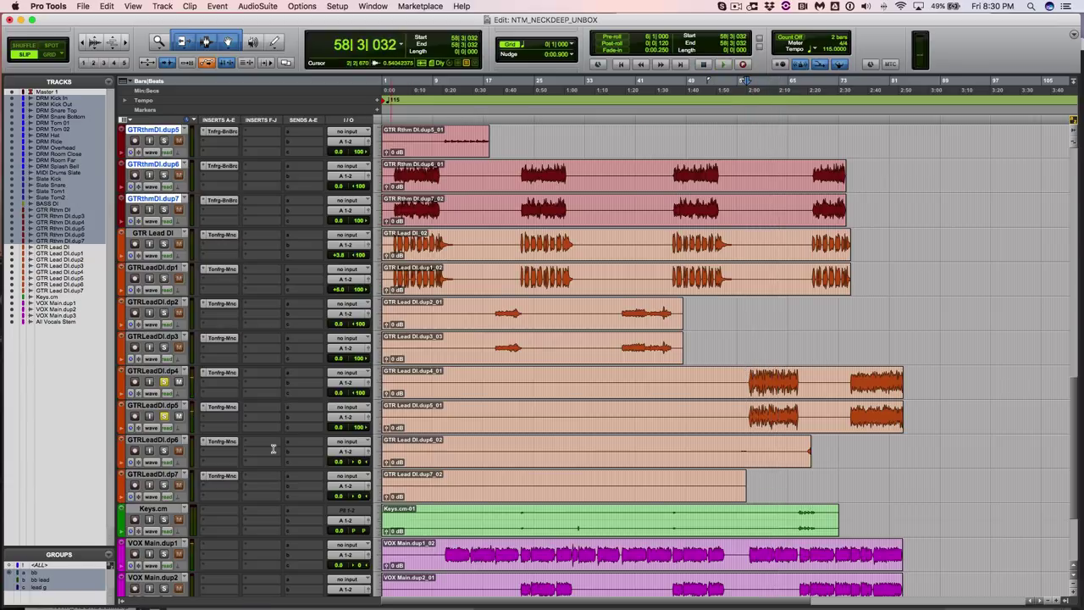
Step: Set GTRLeadDI.dp4 to +2.3 dB and dp5 to +3.3 dB while listening
click(160, 406)
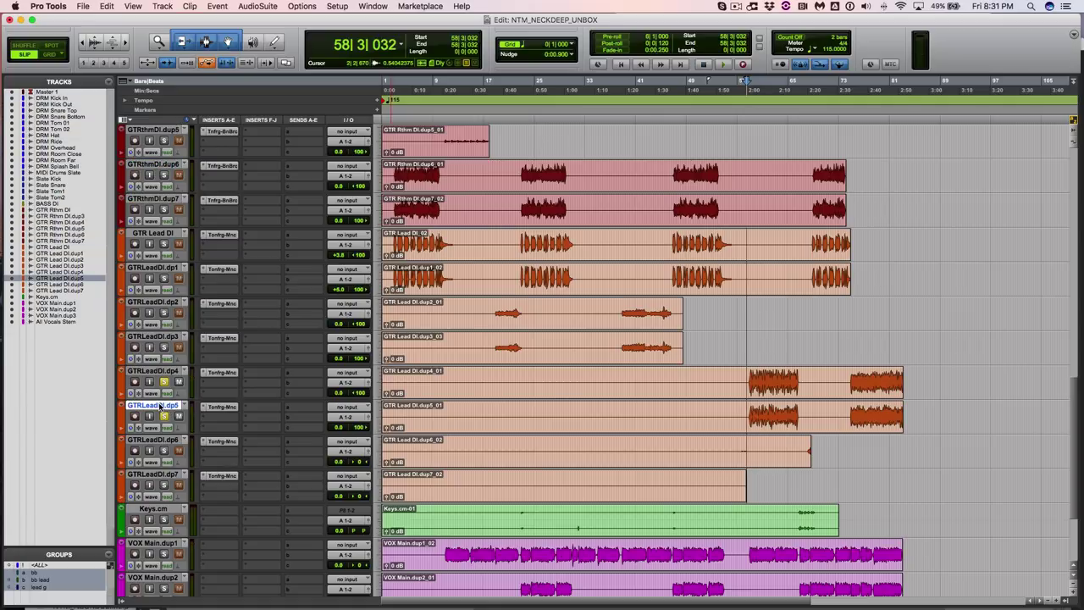
scroll(159, 407, up, 20)
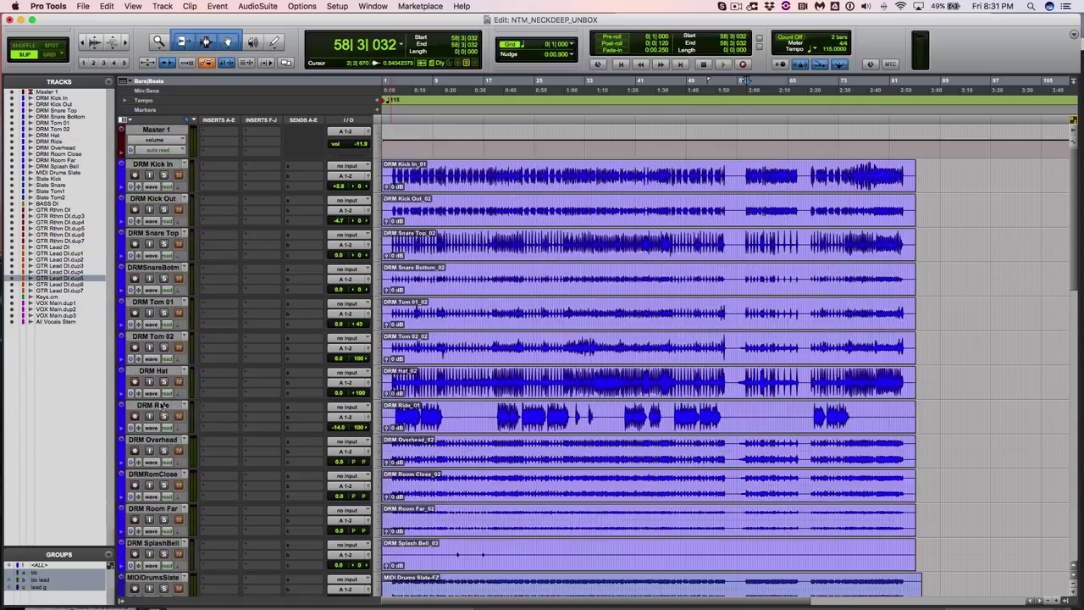
shift+click(159, 170)
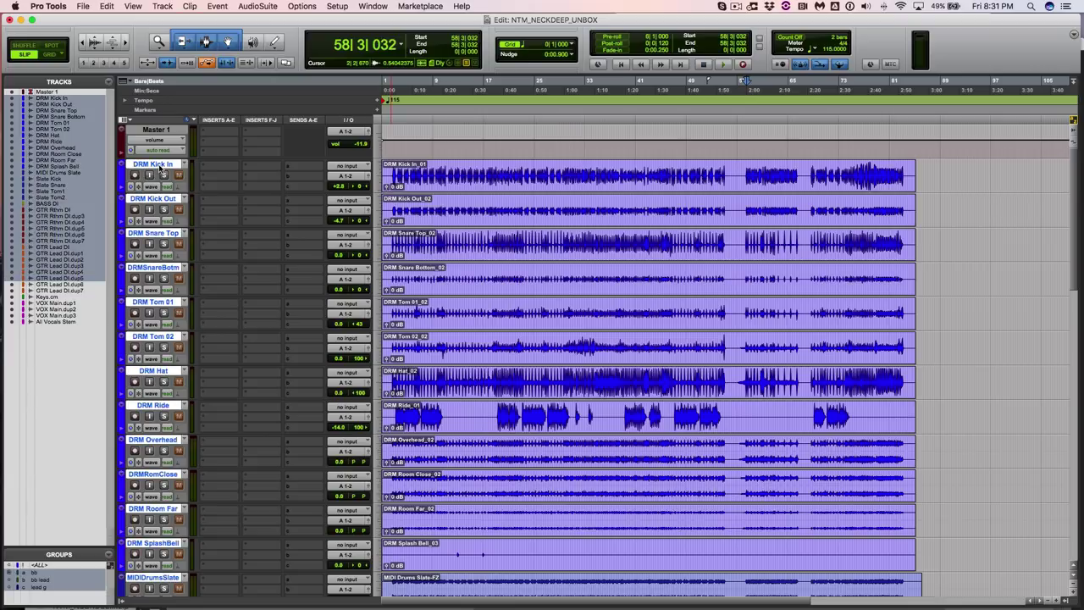
scroll(723, 288, down, 20)
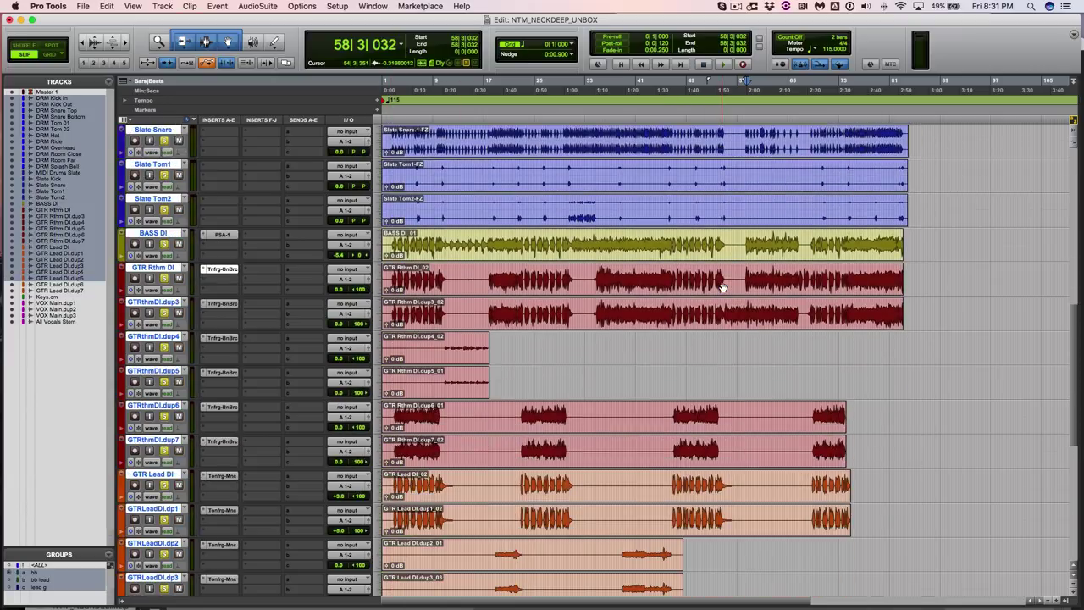
key(space)
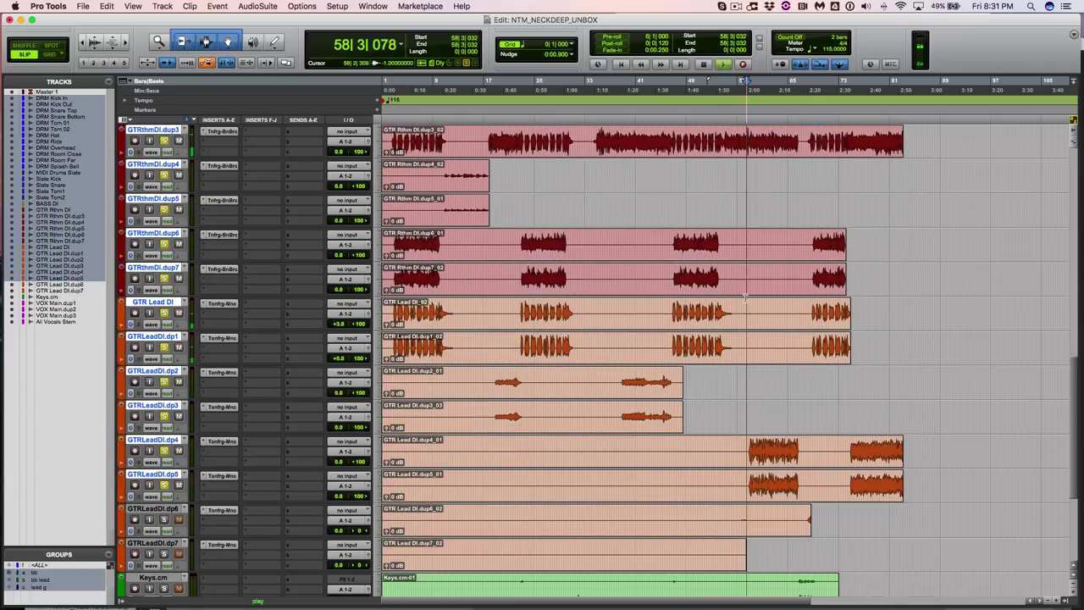
click(347, 450)
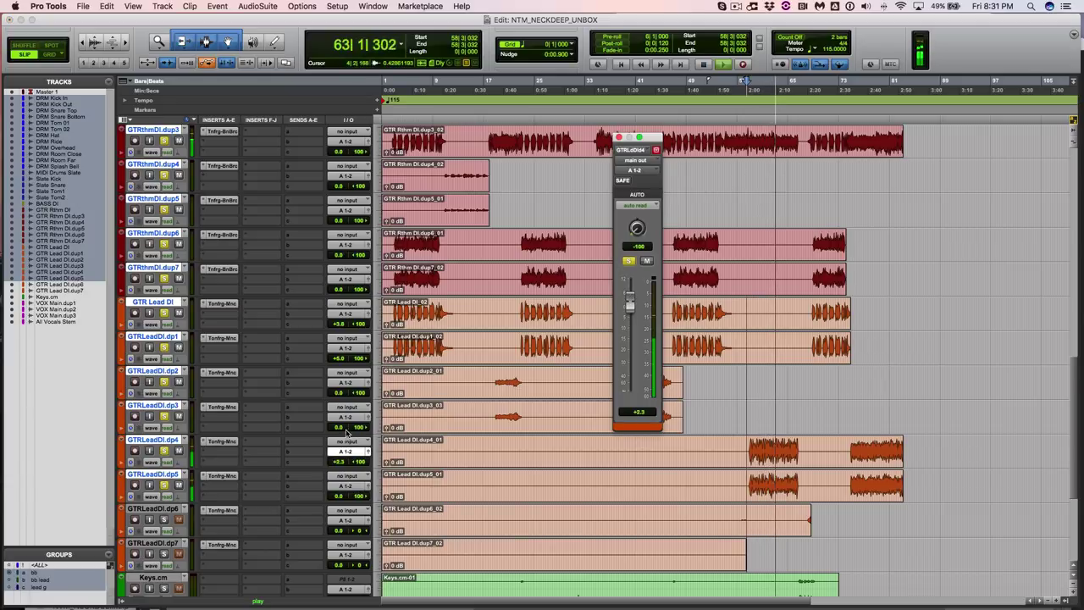
click(347, 485)
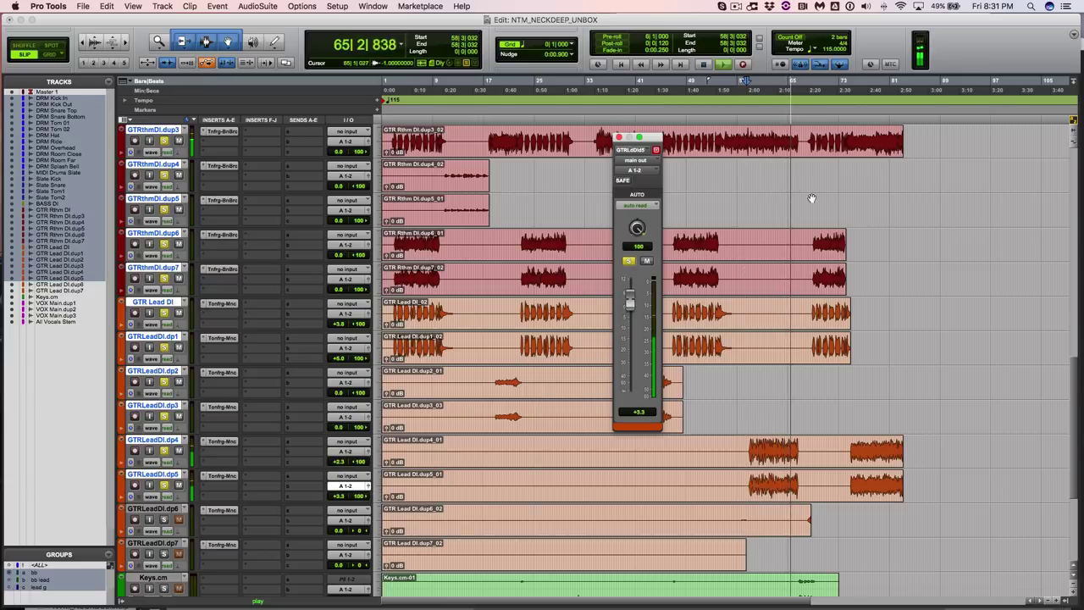
click(620, 138)
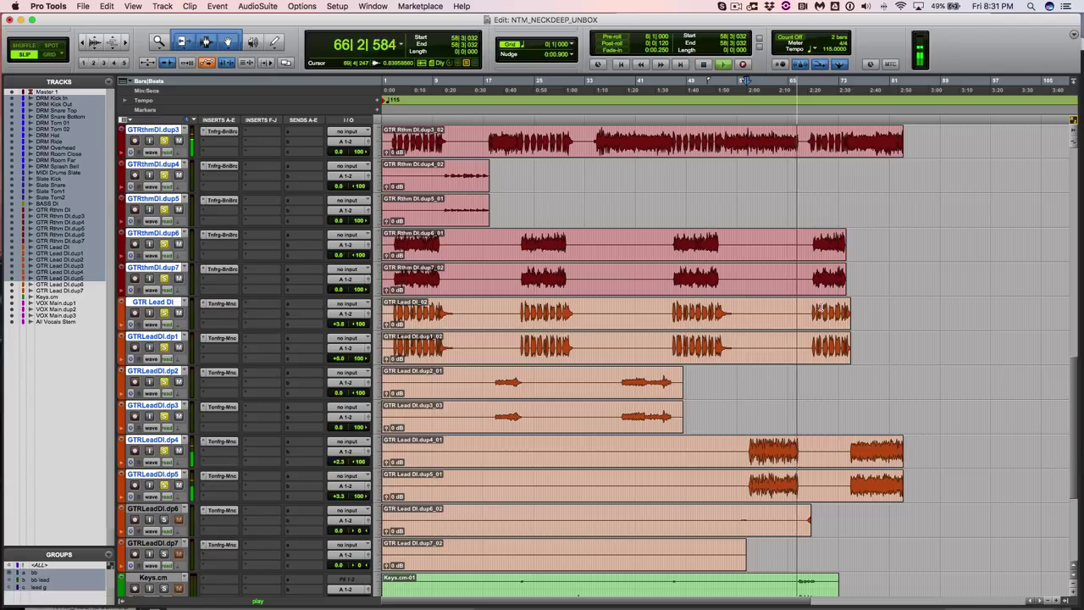
scroll(820, 308, down, 5)
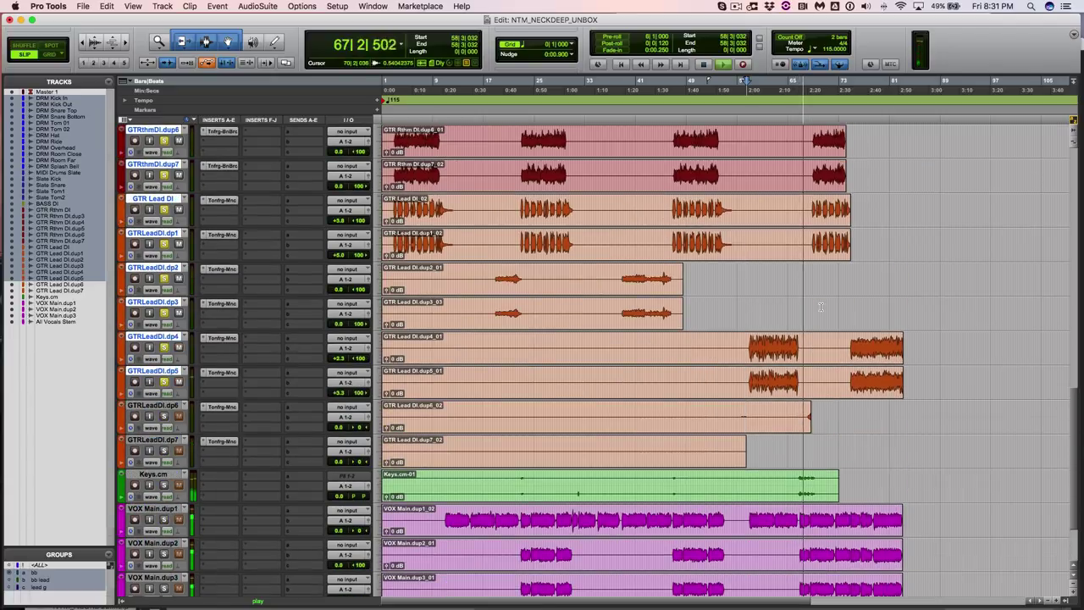
scroll(821, 307, up, 3)
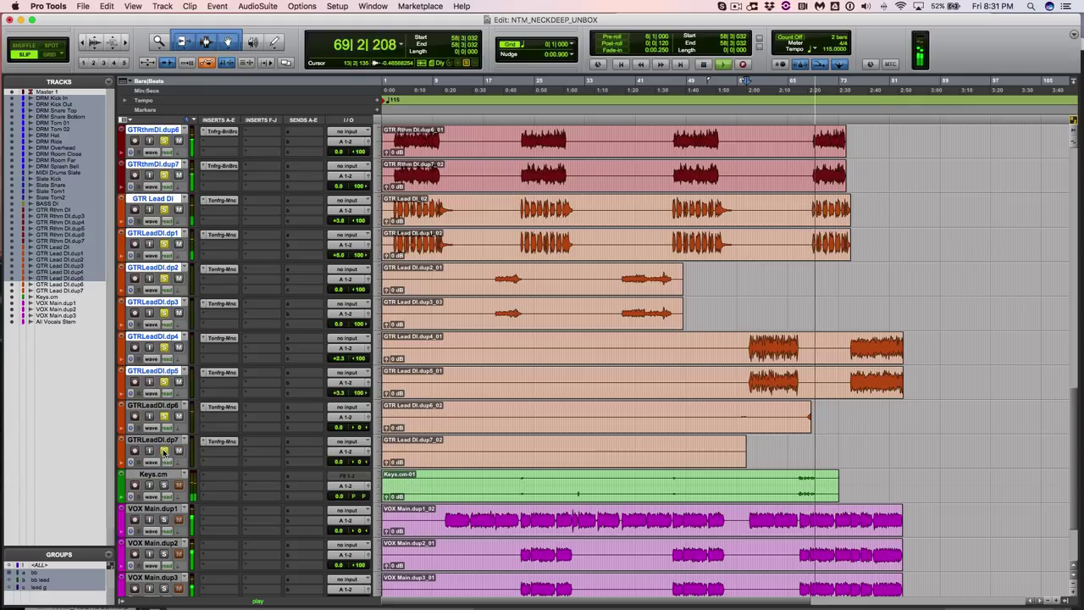
Step: Audition the Keys clip, placing the playback start just before 66|3|848
key(space)
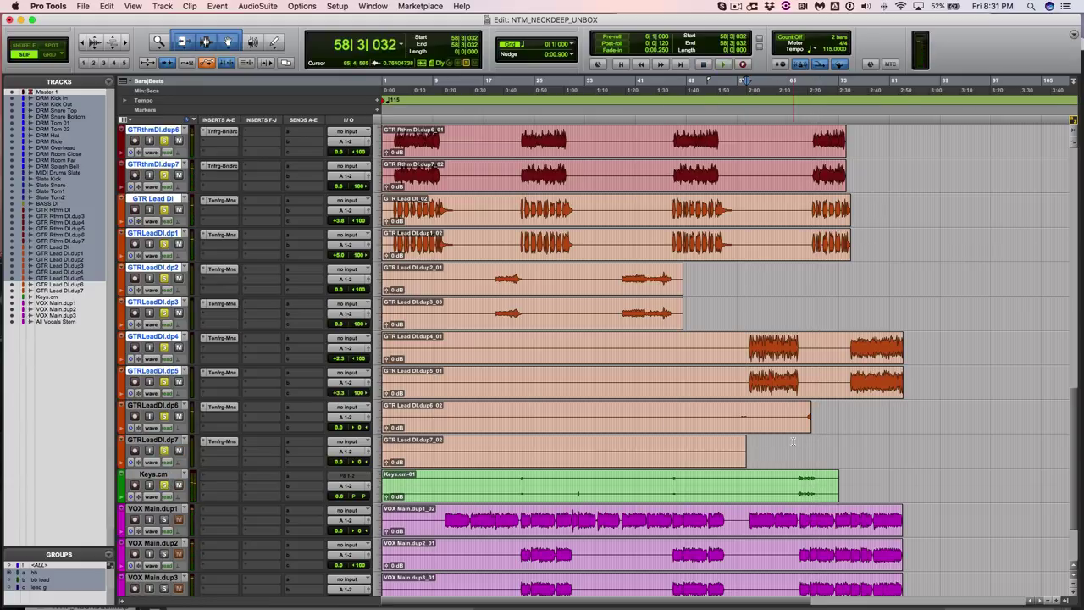
click(798, 477)
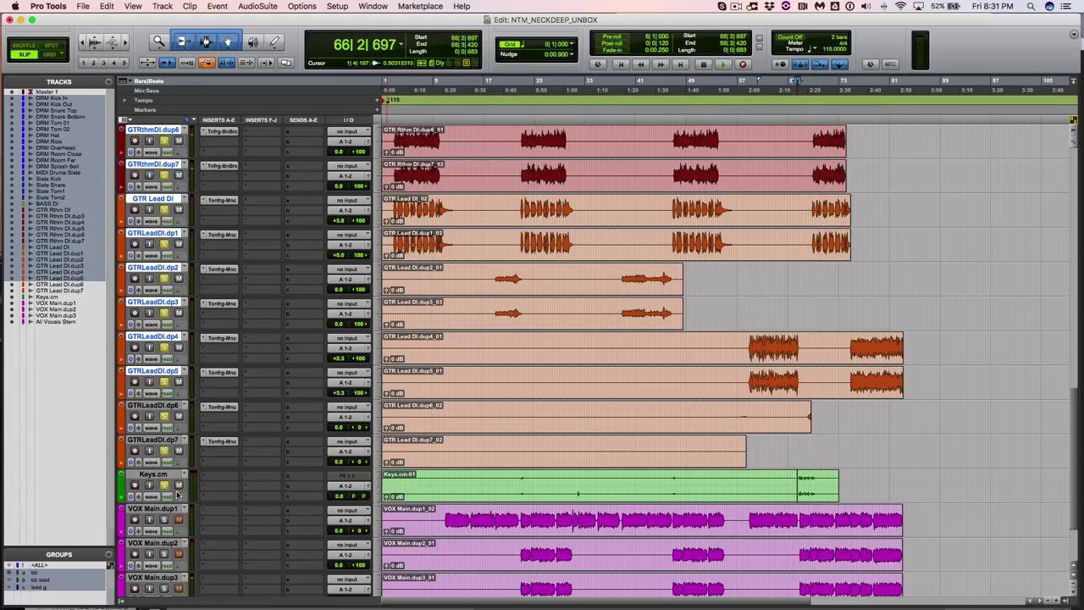
key(space)
key(space)
key(super+bracketright)
key(super+bracketright)
key(super+bracketright)
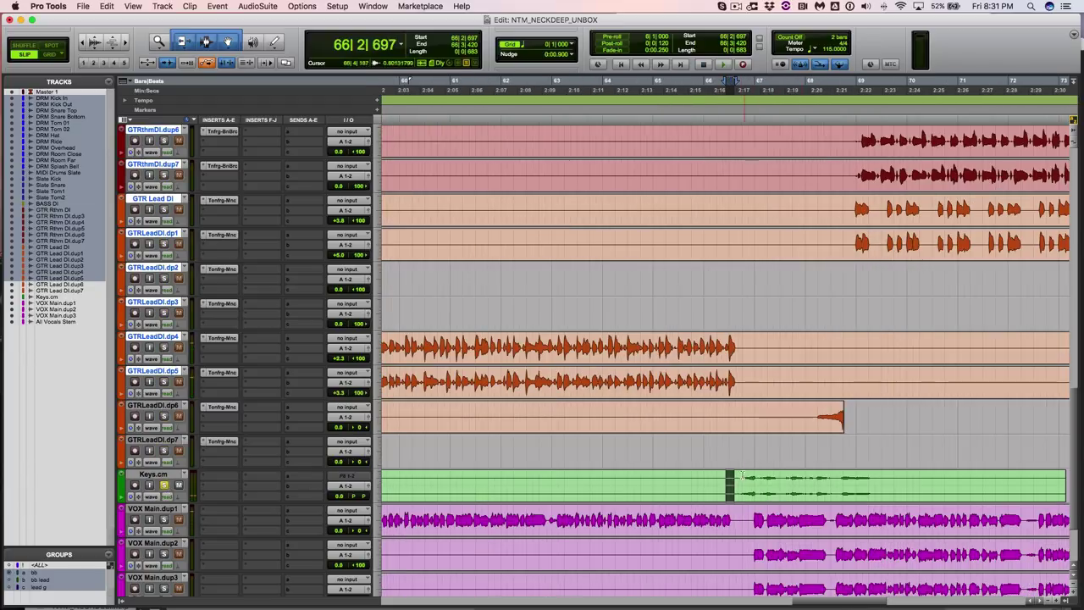
click(742, 477)
key(space)
key(super+bracketleft)
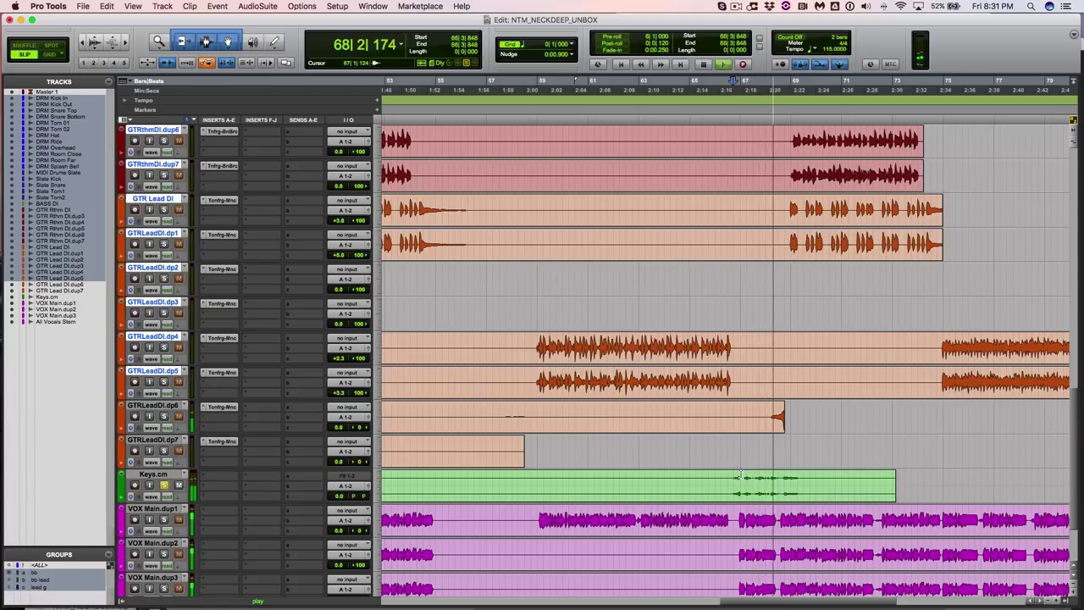
key(super+bracketleft)
key(space)
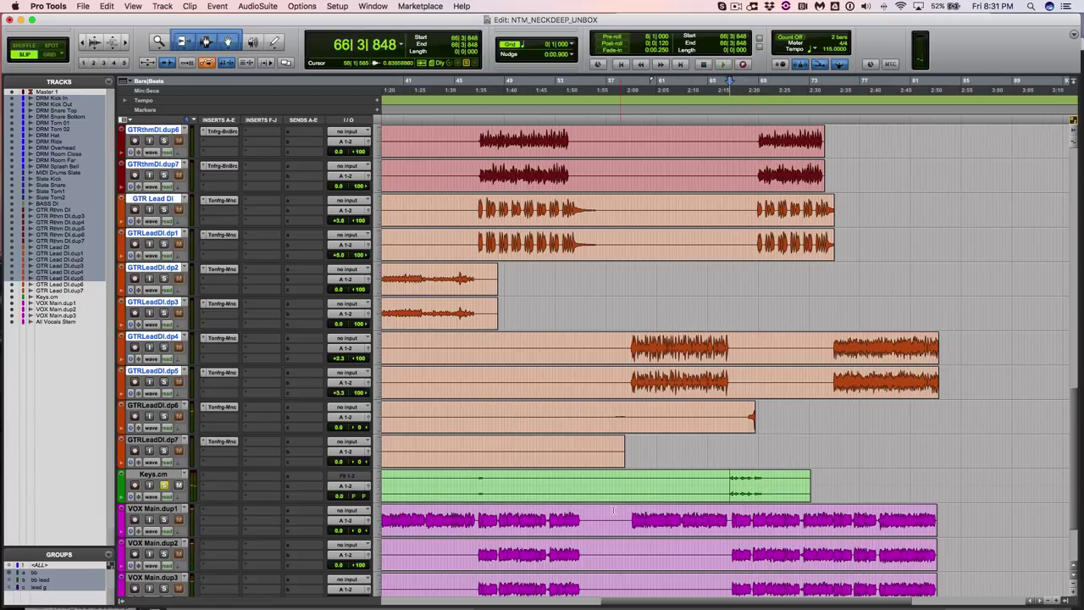
click(725, 480)
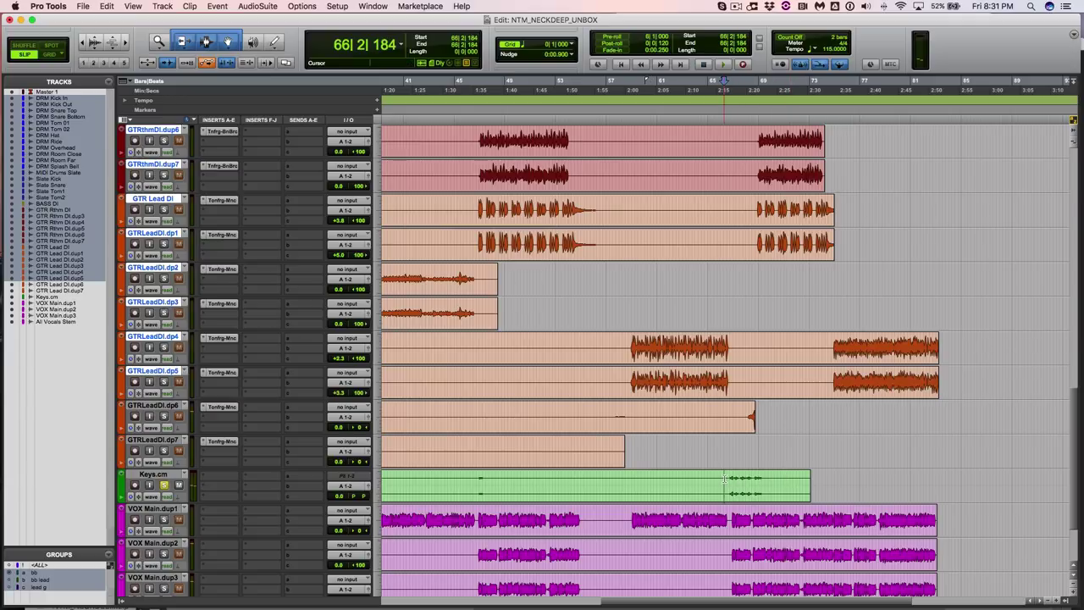
Step: Raise Keys.cm to +3.3 dB, then to +4.0 dB while auditioning the mix
click(368, 486)
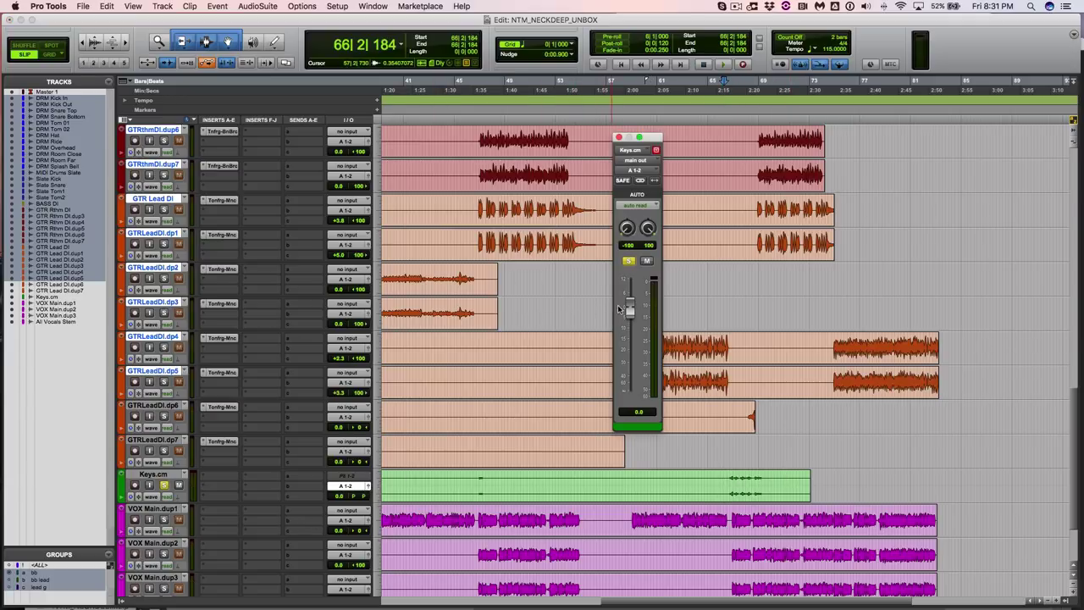
drag(629, 307, 629, 297)
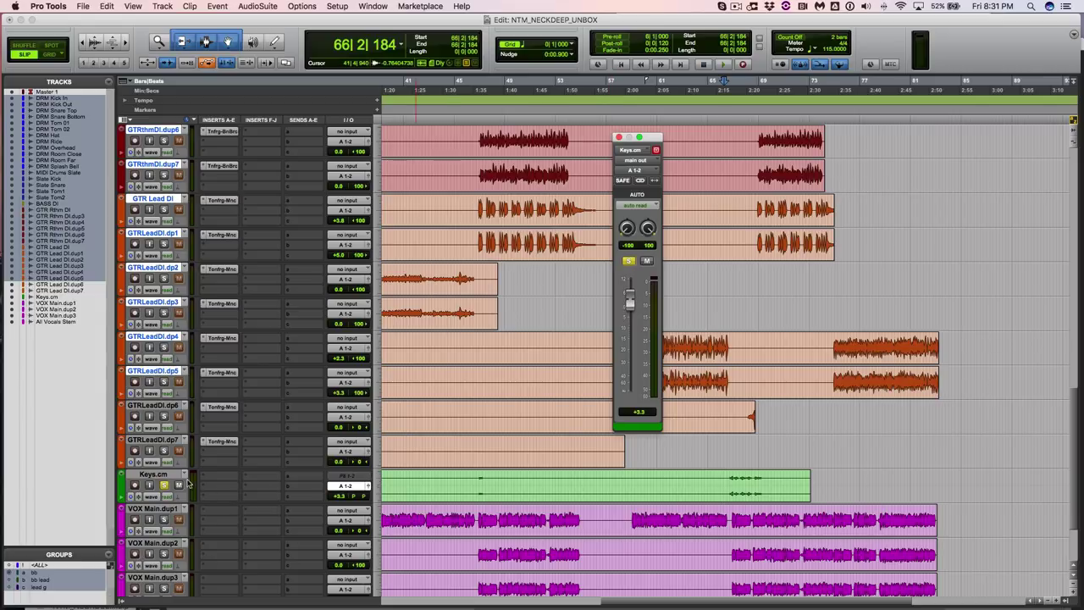
alt+click(159, 440)
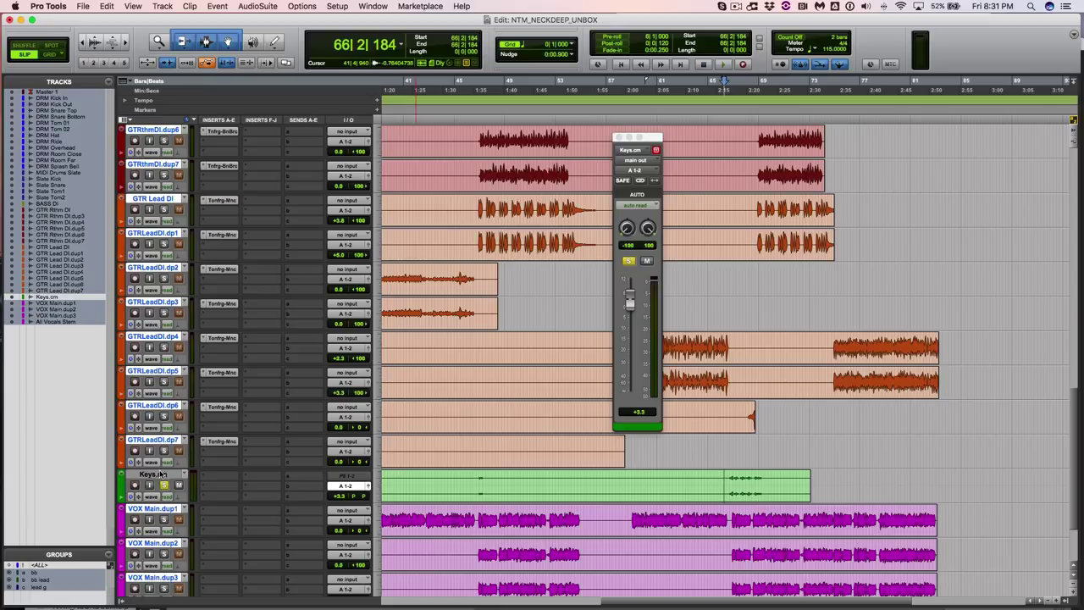
click(159, 477)
scroll(140, 274, up, 15)
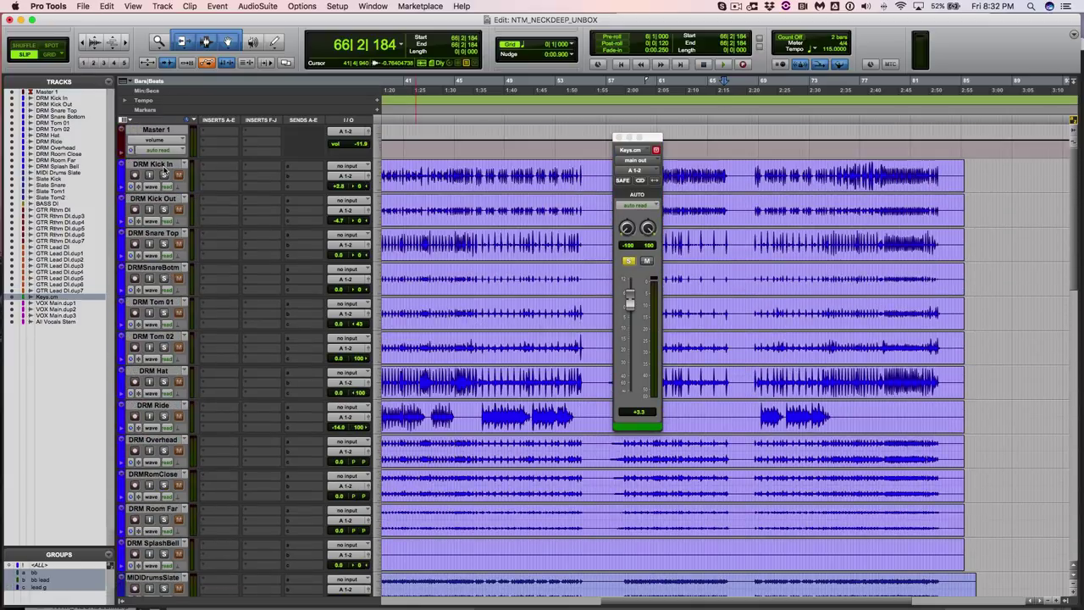
click(165, 171)
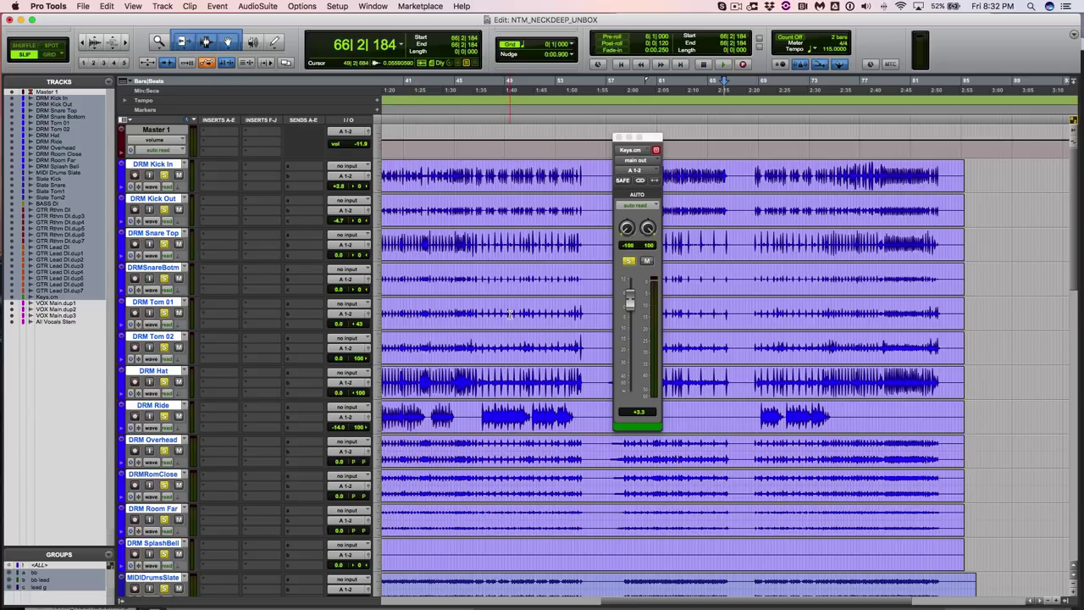
scroll(509, 314, down, 15)
key(space)
scroll(509, 314, up, 2)
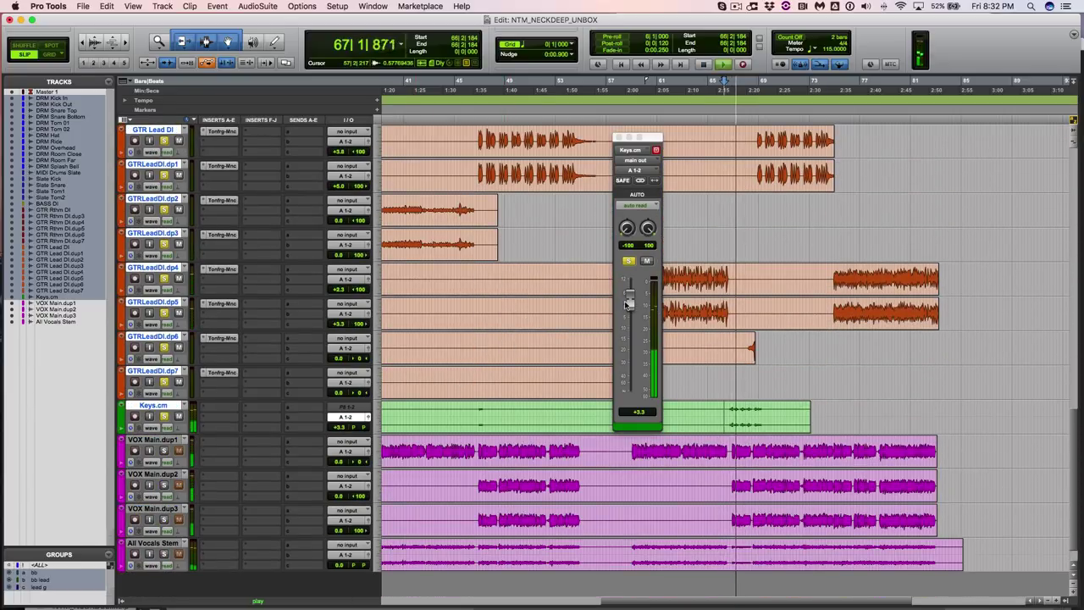
drag(627, 303, 630, 298)
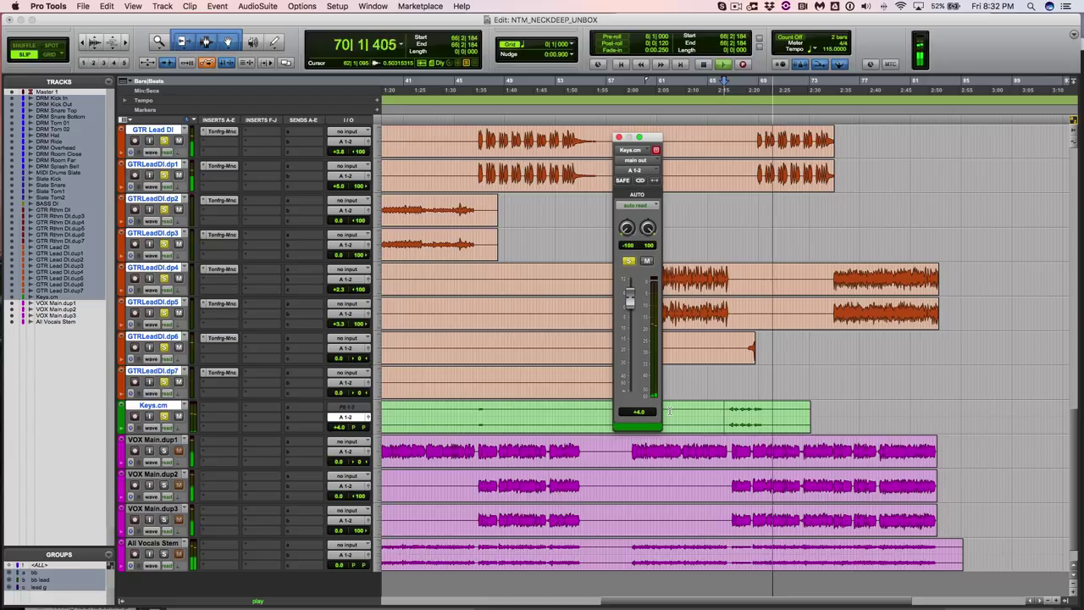
Step: Play the mix from bar 65 and stop
key(space)
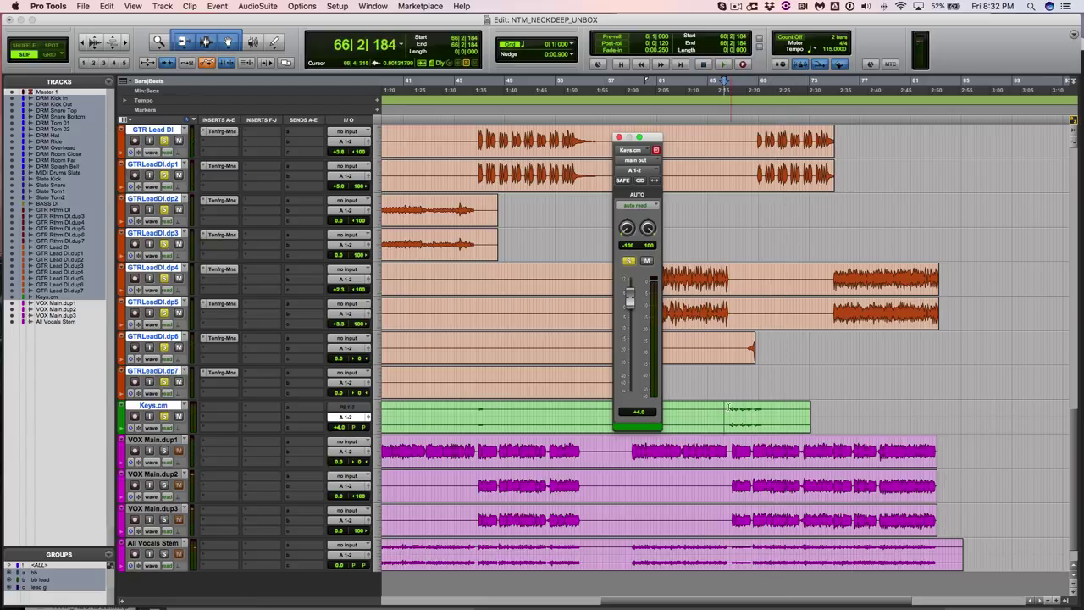
click(721, 409)
key(space)
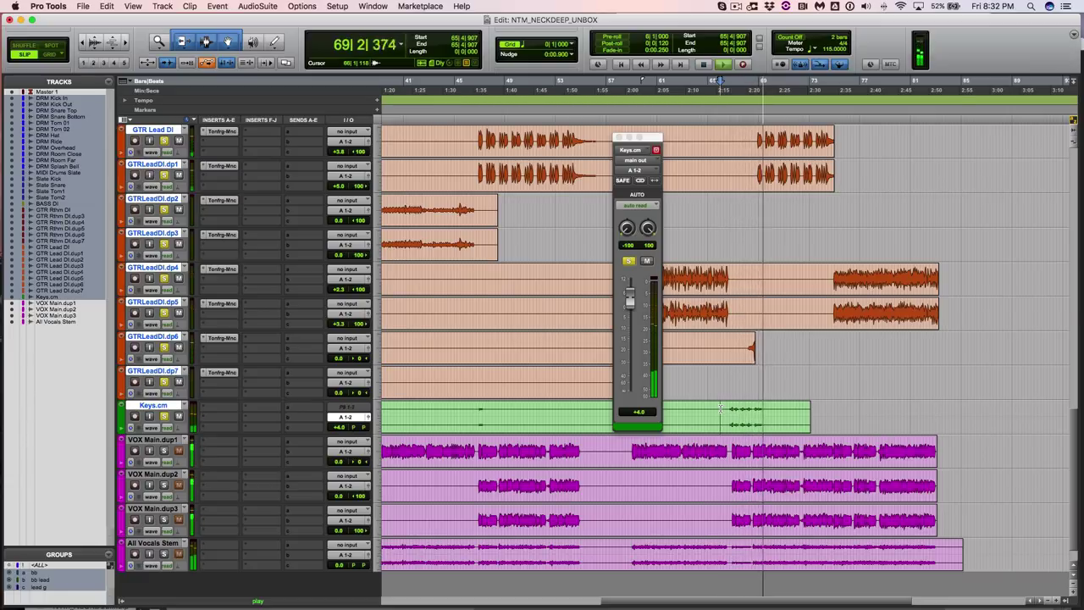
key(space)
Step: Unsolo Keys.cm, solo the All Vocals Stem, and audition from bar 10
key(r)
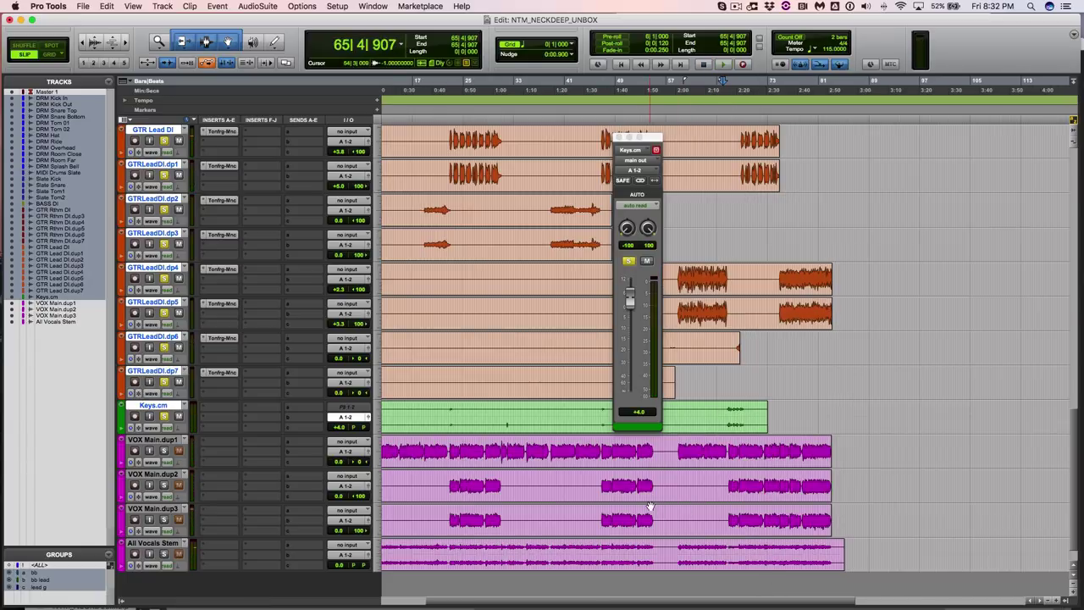
key(t)
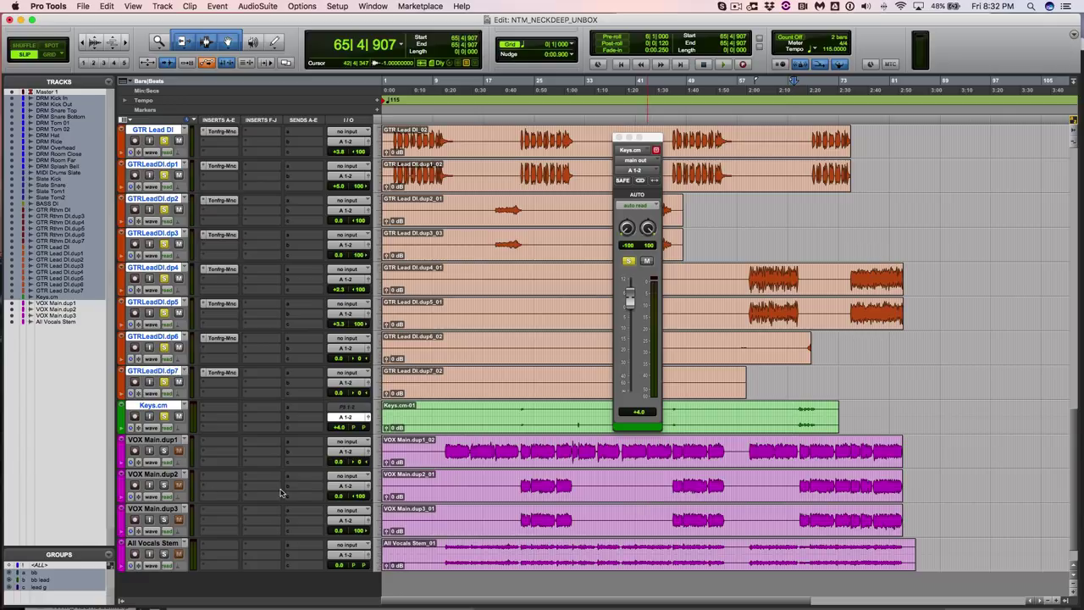
click(443, 546)
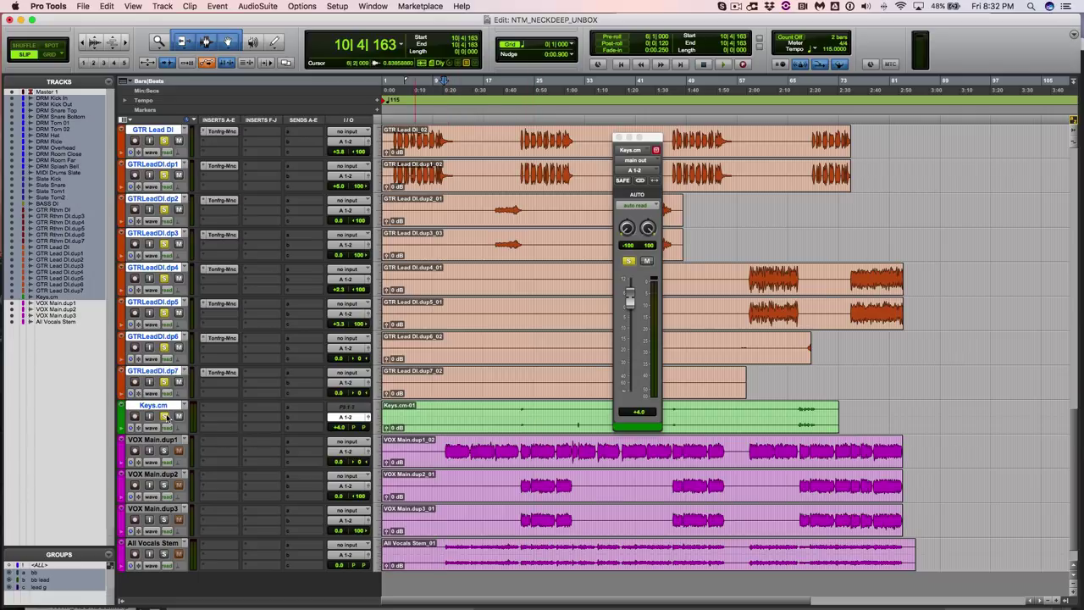
click(165, 416)
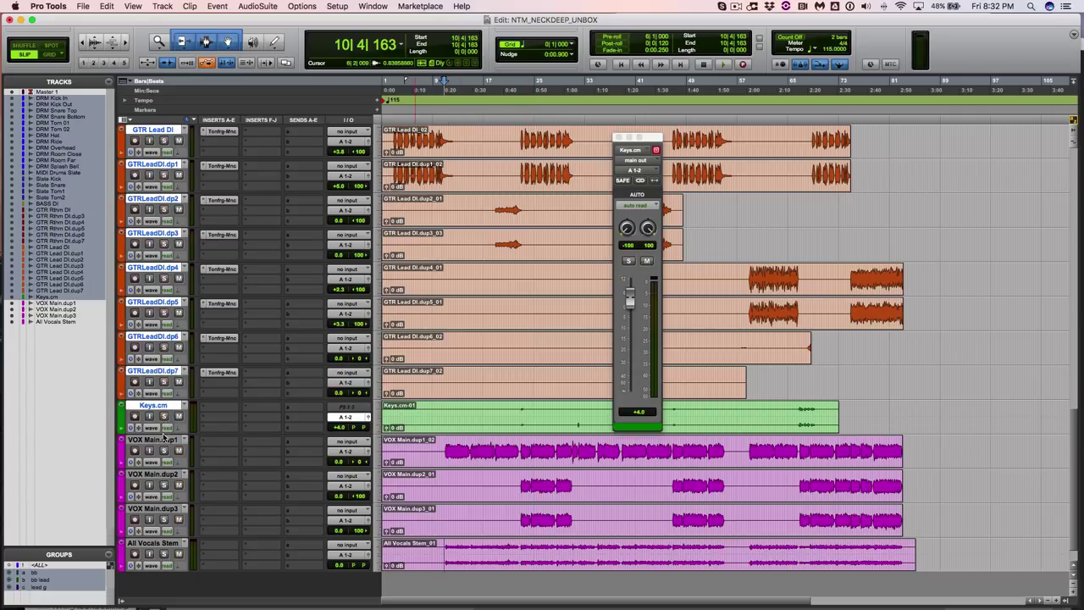
click(165, 554)
key(space)
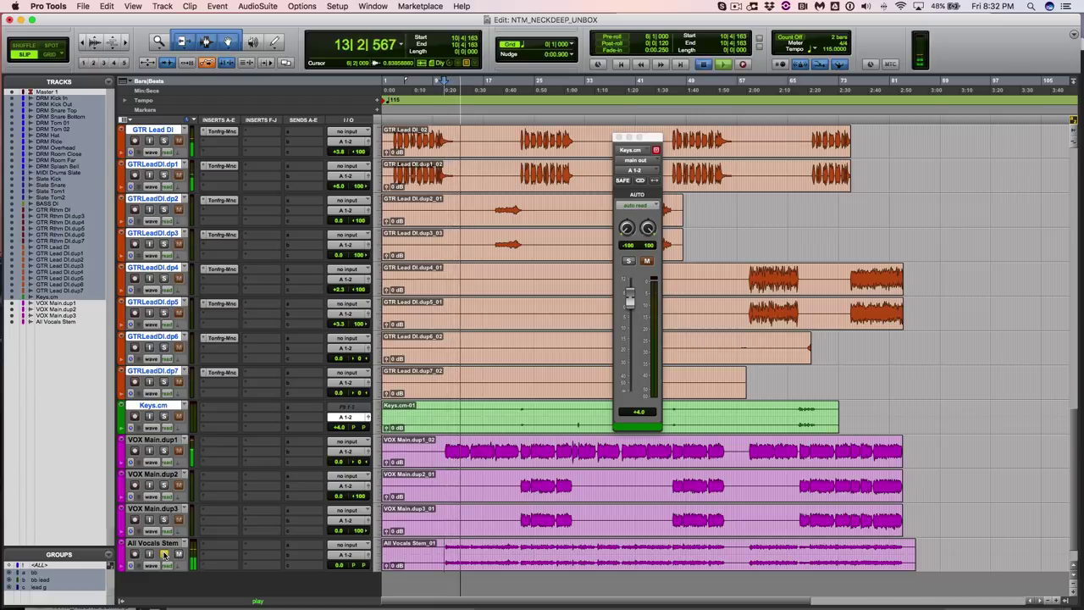
key(space)
Step: Solo VOX Main.dup1 and dup2, audition from bar 22, then re-solo the All Vocals Stem
click(165, 555)
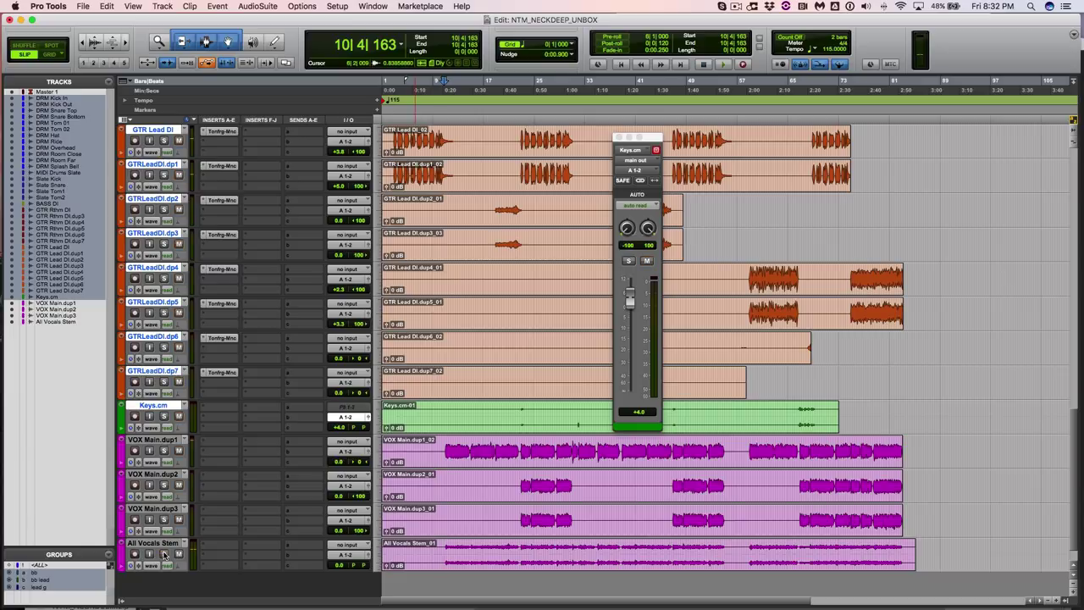
click(165, 450)
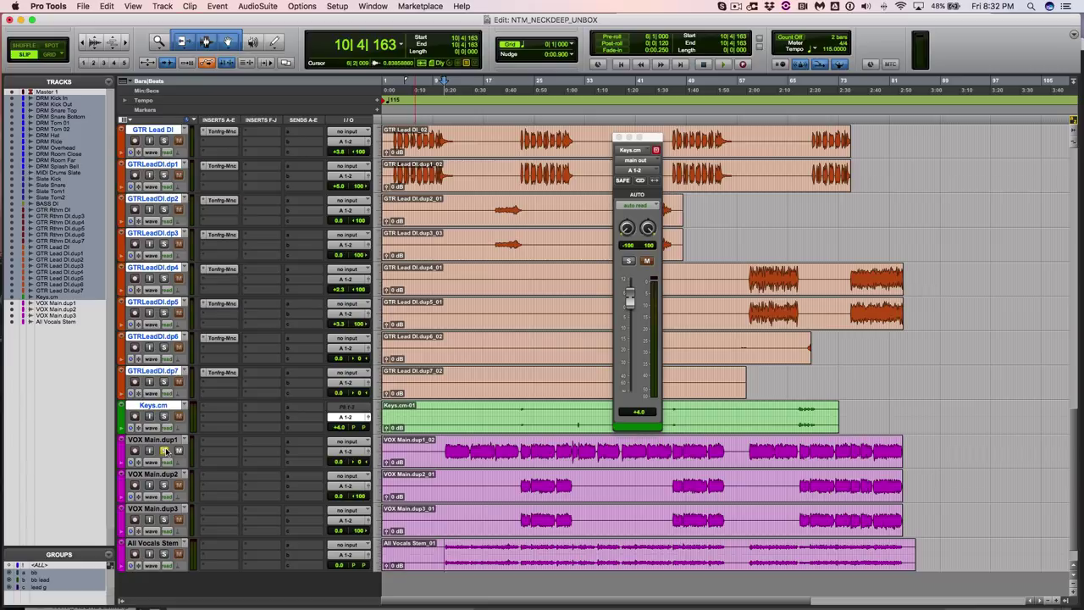
key(space)
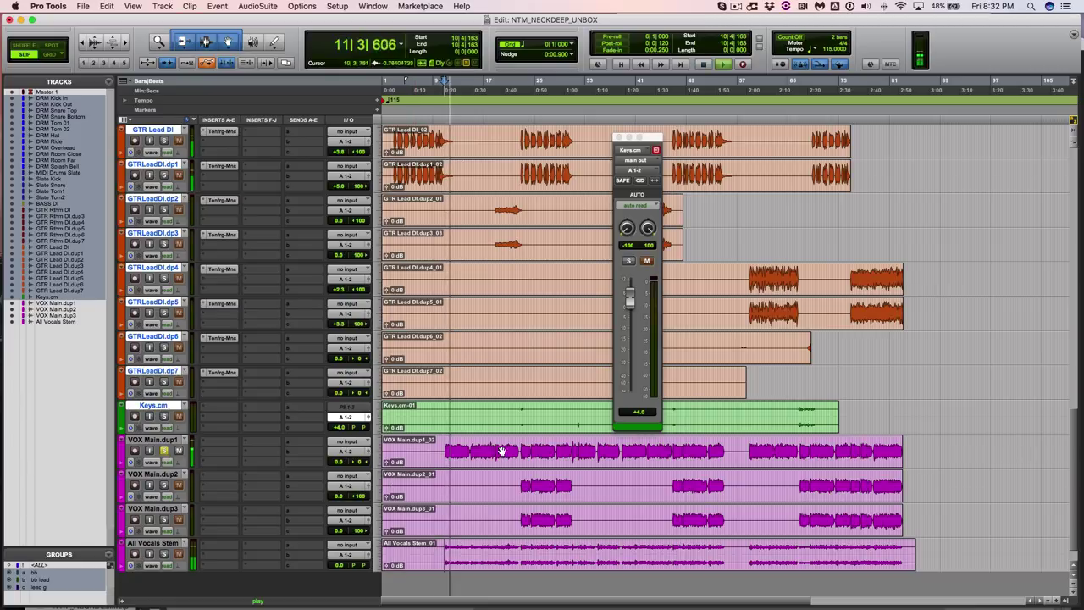
click(165, 485)
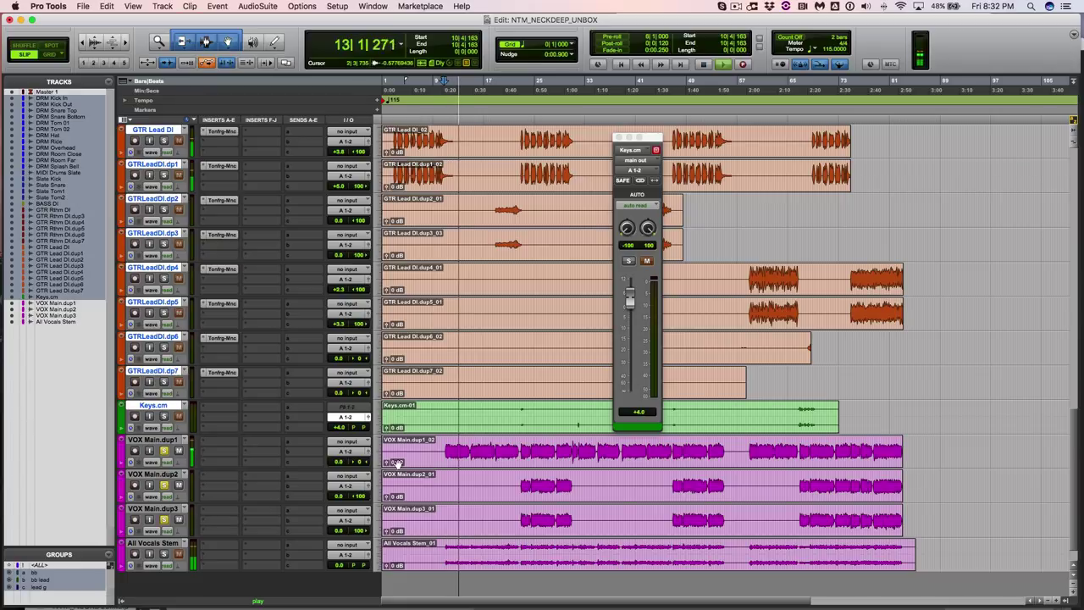
key(space)
click(519, 443)
key(space)
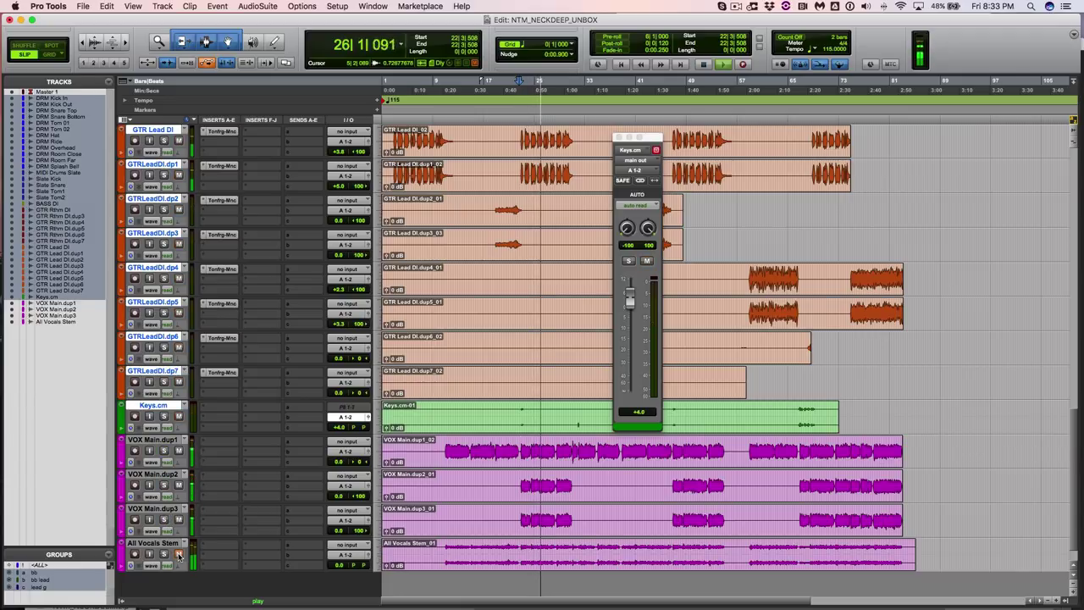
click(163, 554)
key(space)
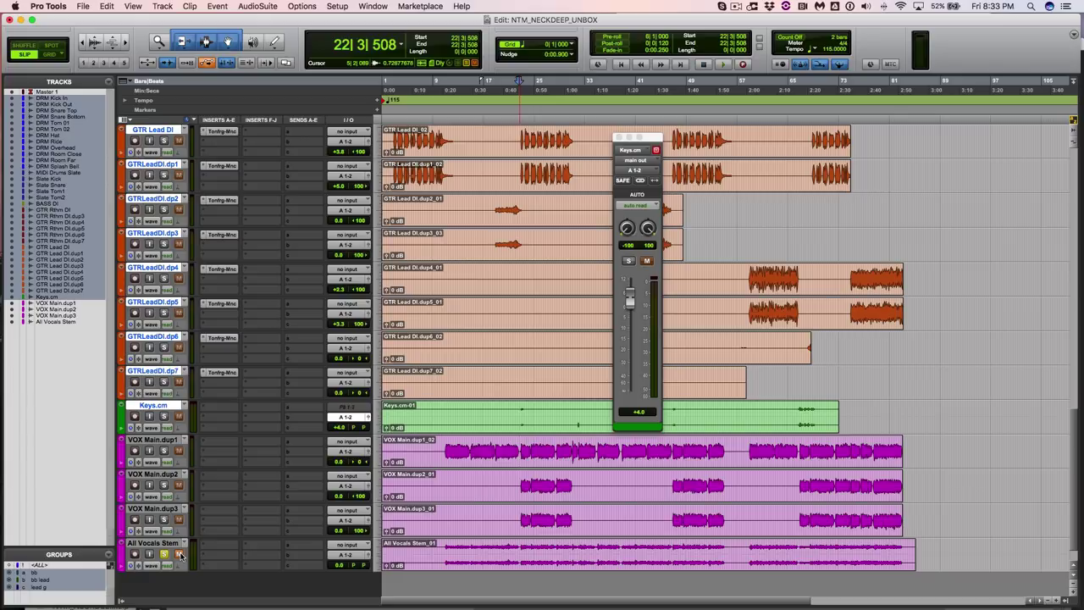
Step: Solo VOX Main.dup1, dup2 and dup3 and play them briefly from bar 19
click(169, 441)
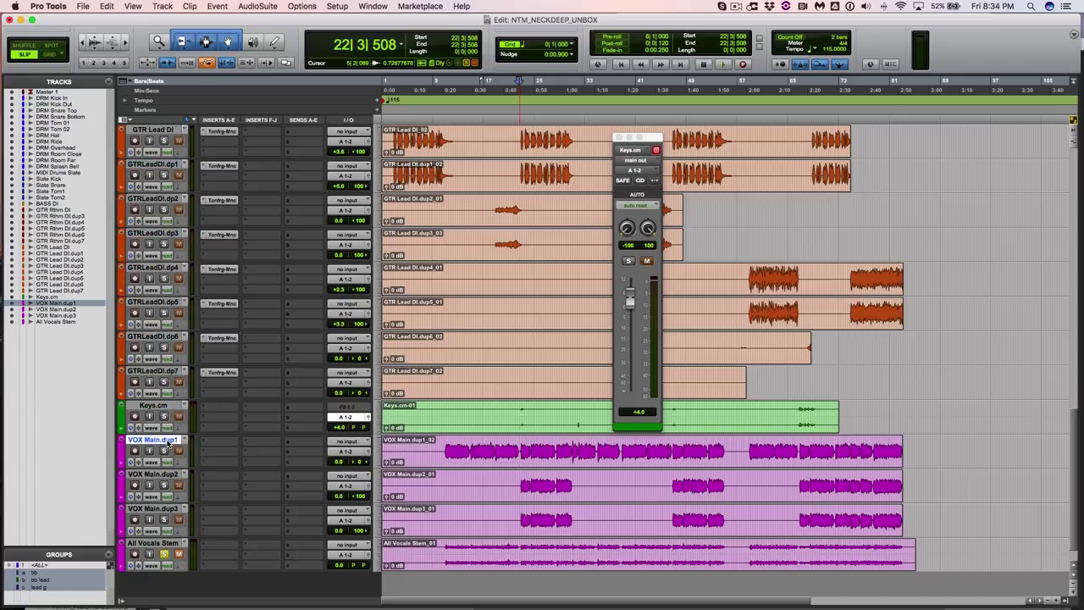
click(164, 450)
click(165, 486)
click(165, 520)
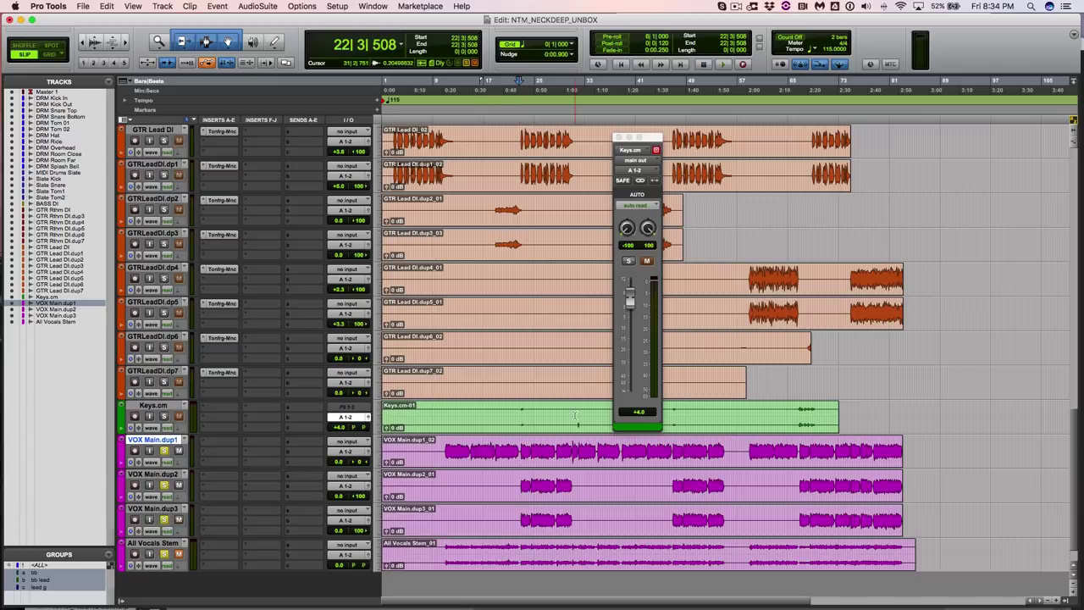
click(503, 441)
key(space)
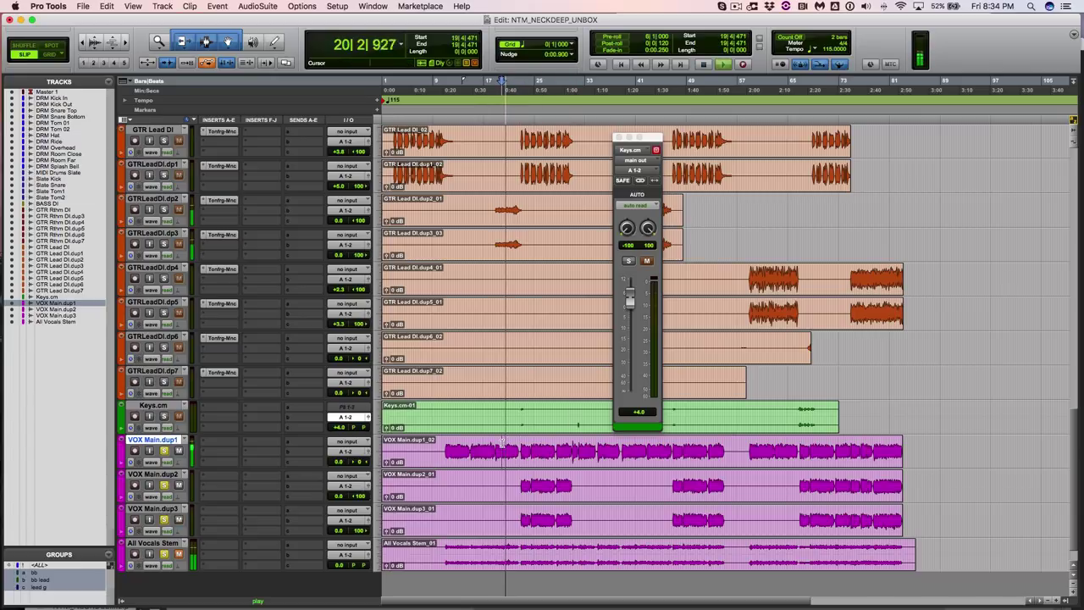
key(space)
key(space)
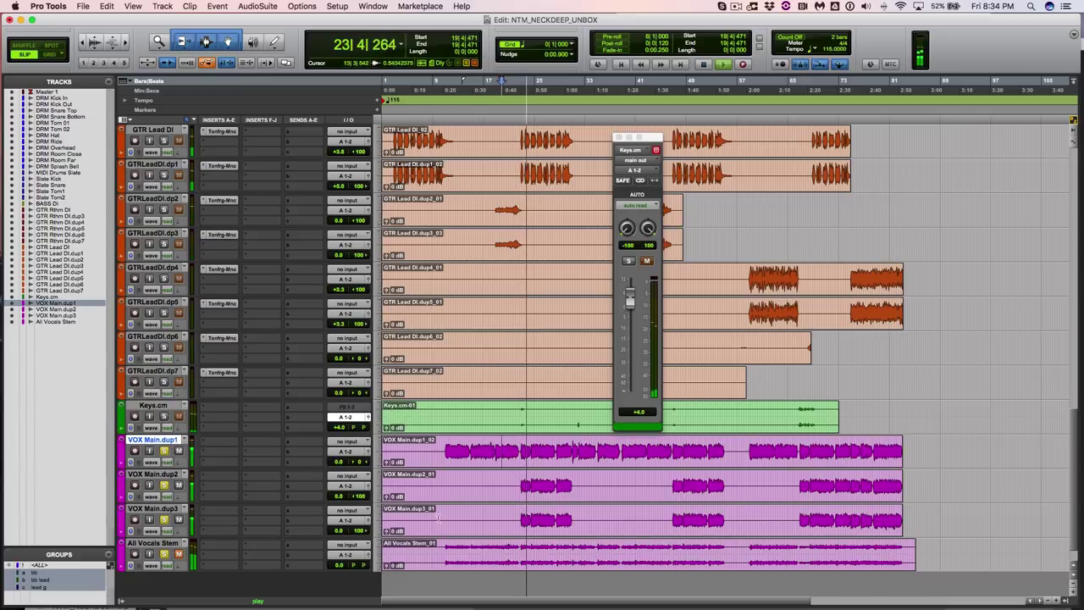
Step: Unsolo dup2 and dup3, and audition dup1 around bar 68 with the All Vocals Stem muted
click(165, 520)
click(163, 485)
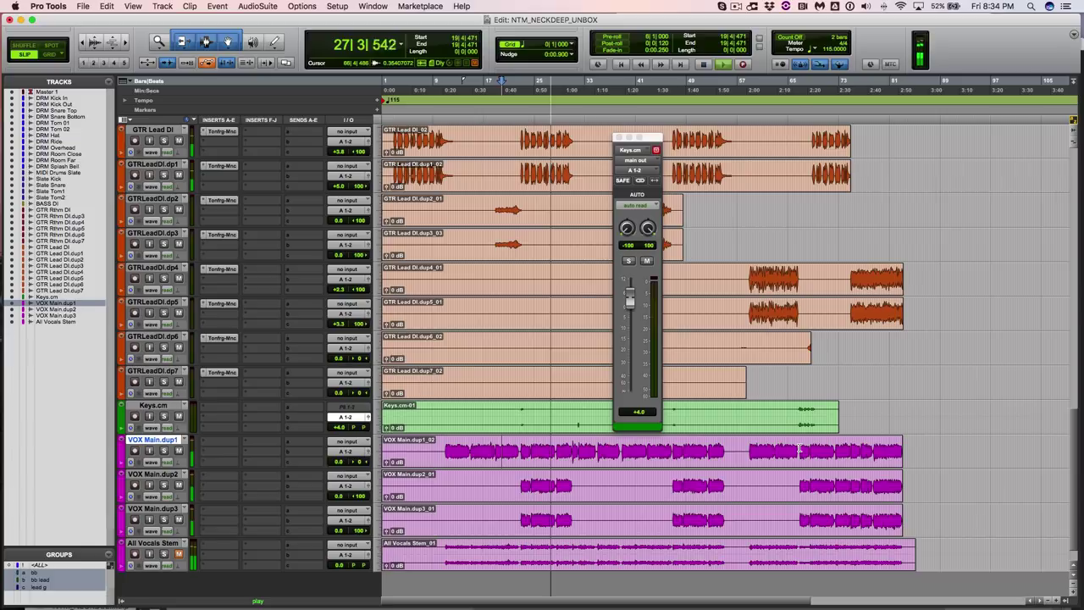
click(799, 449)
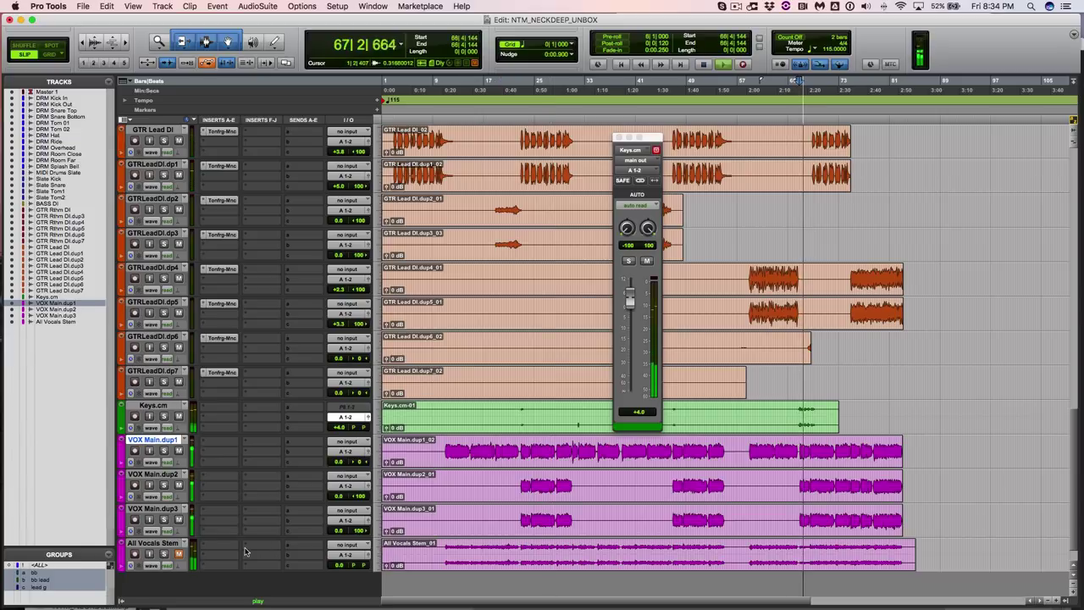
click(178, 553)
key(space)
Step: Unmute and solo the All Vocals Stem, then play it with dup1 from bar 22
click(178, 553)
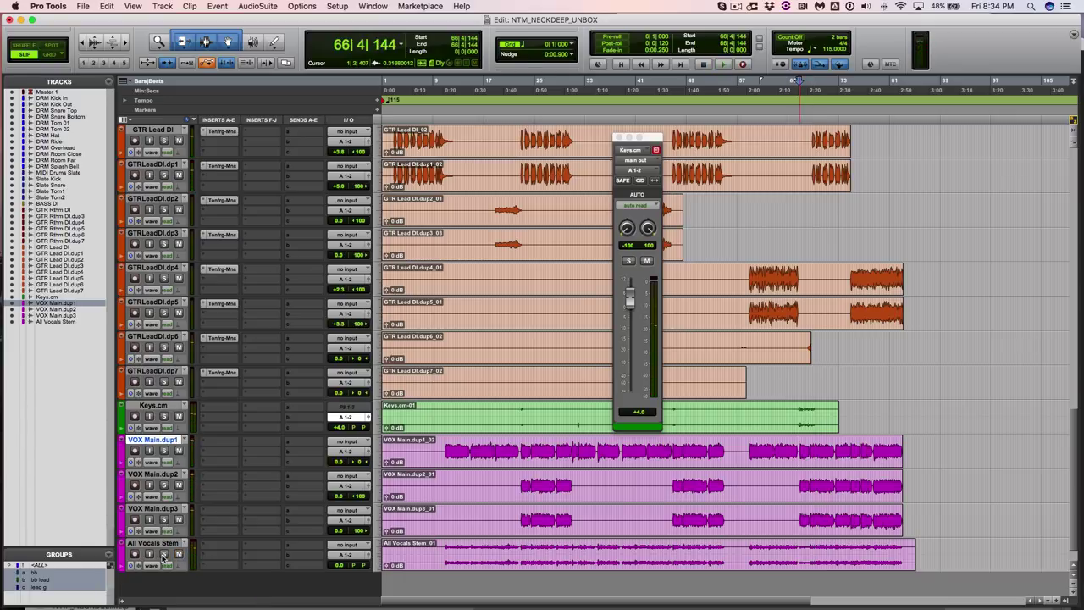
click(163, 554)
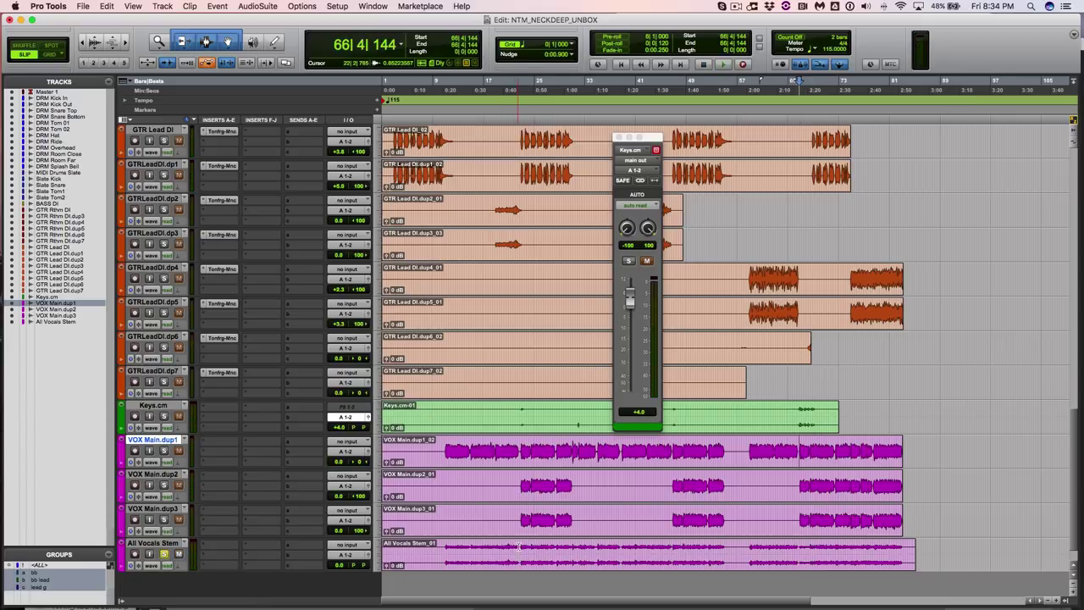
click(519, 546)
key(space)
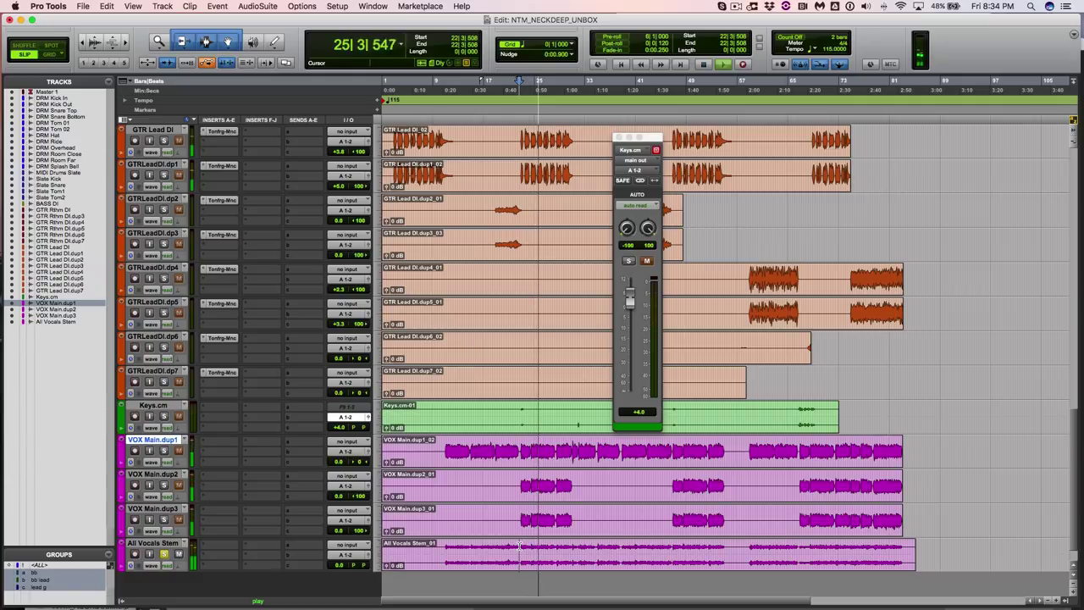
key(space)
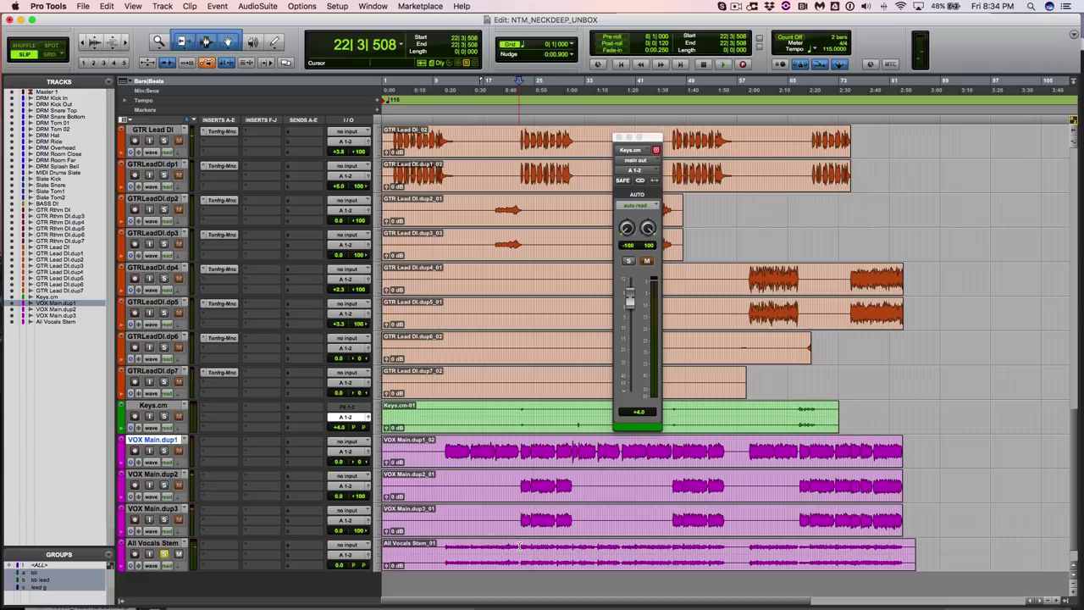